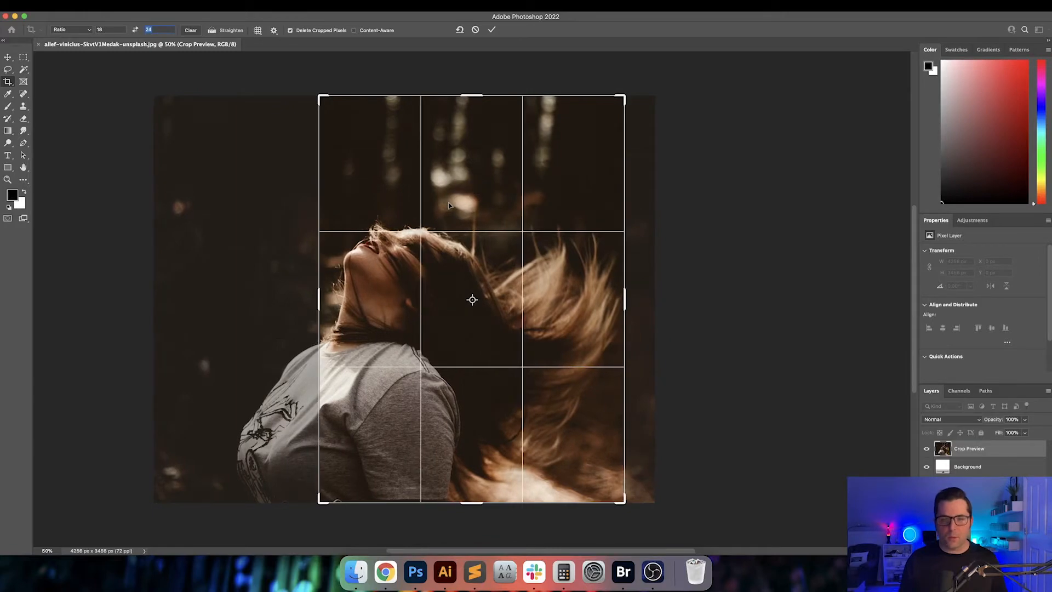
- Finish cropping the photo to the 18:24 ratio and duplicate the Background layer
key("Escape")
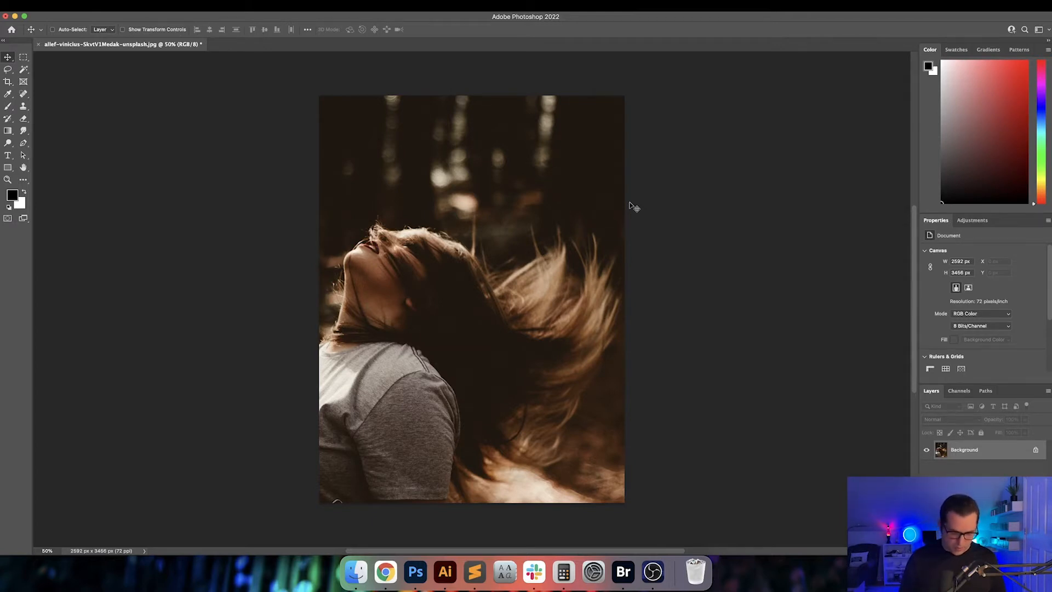
scroll(630, 204, "up", 2)
key("super+minus")
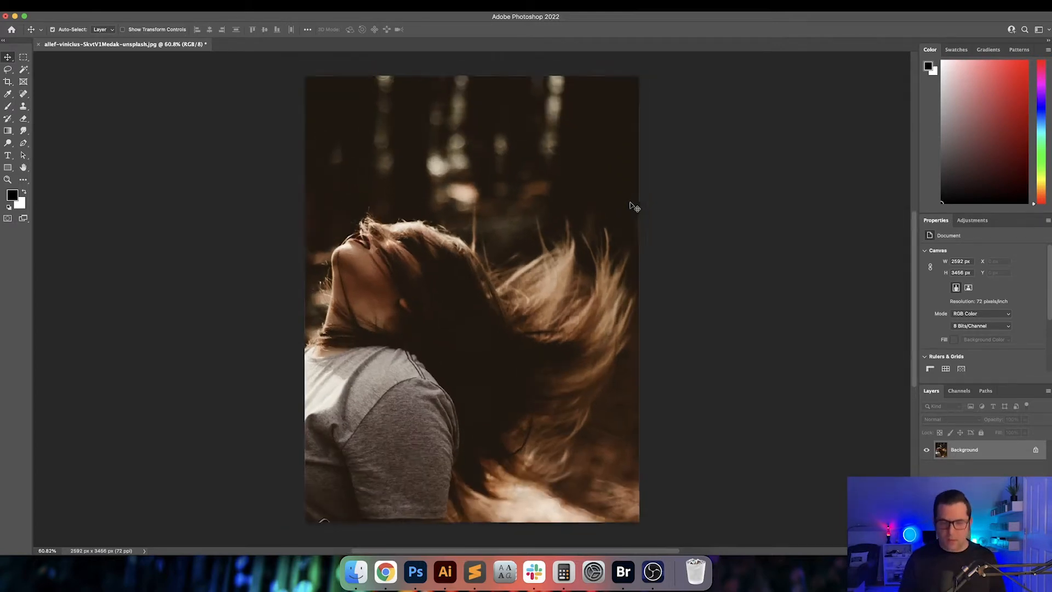
key("super+j")
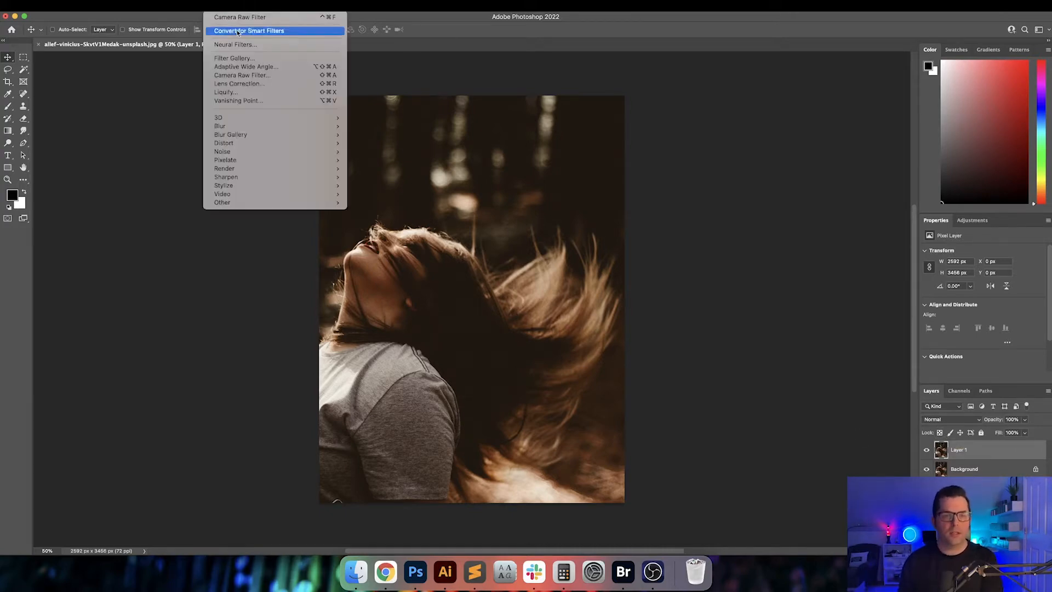
- Open the Blur Gallery on the duplicated layer and enable Spin Blur in place of Tilt-Shift
left_click(225, 5)
mouse_move(302, 136)
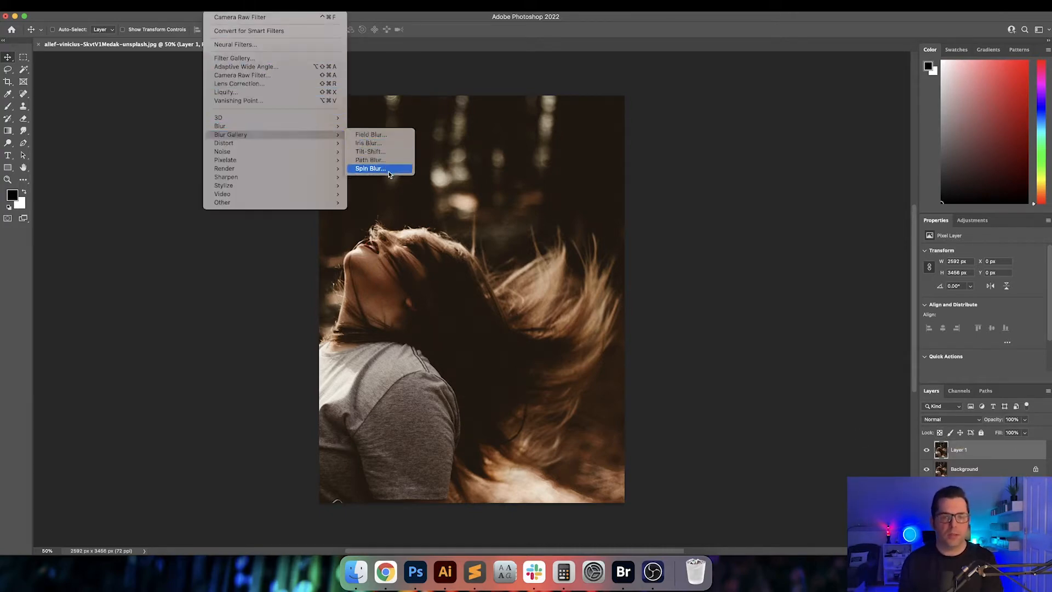
left_click(371, 151)
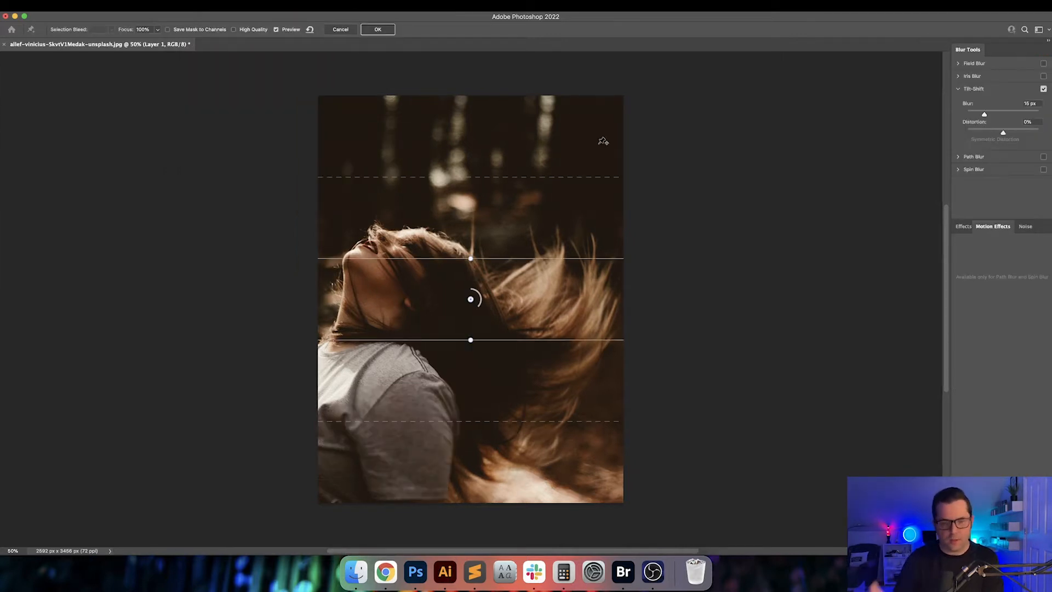
left_click(958, 89)
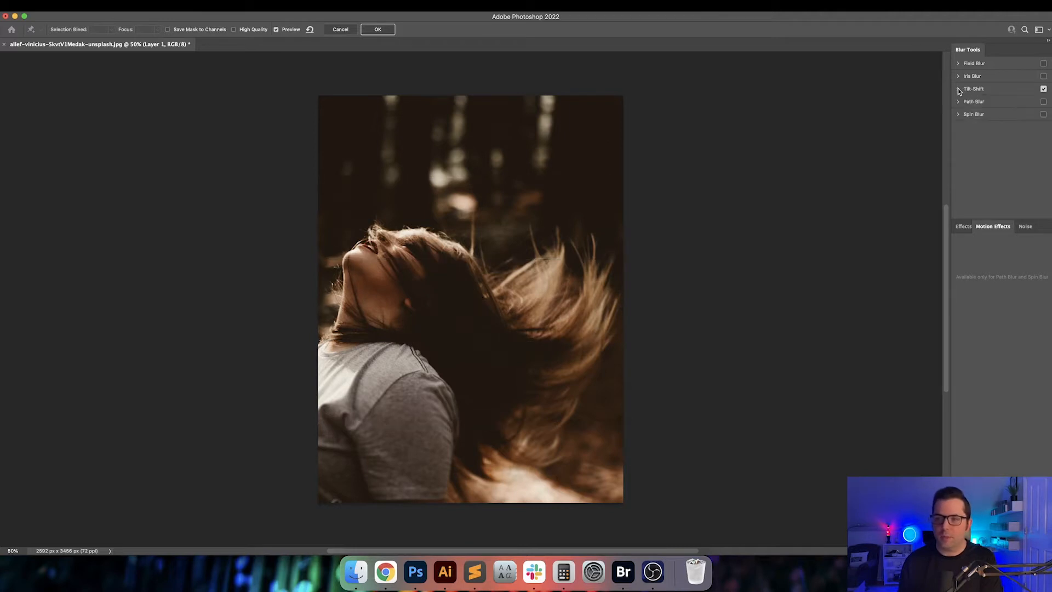
left_click(1044, 115)
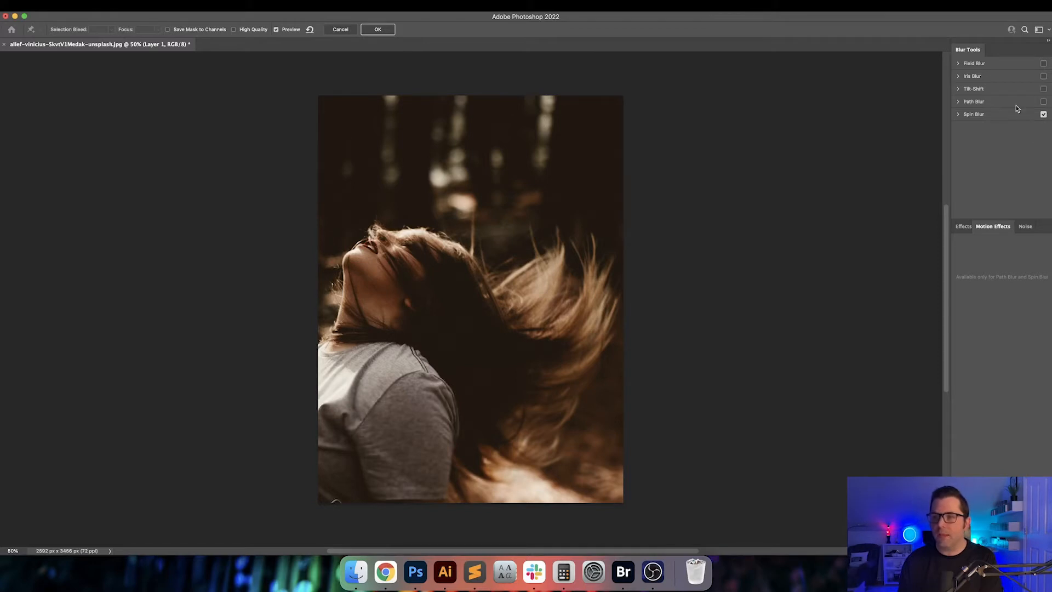
left_click(959, 115)
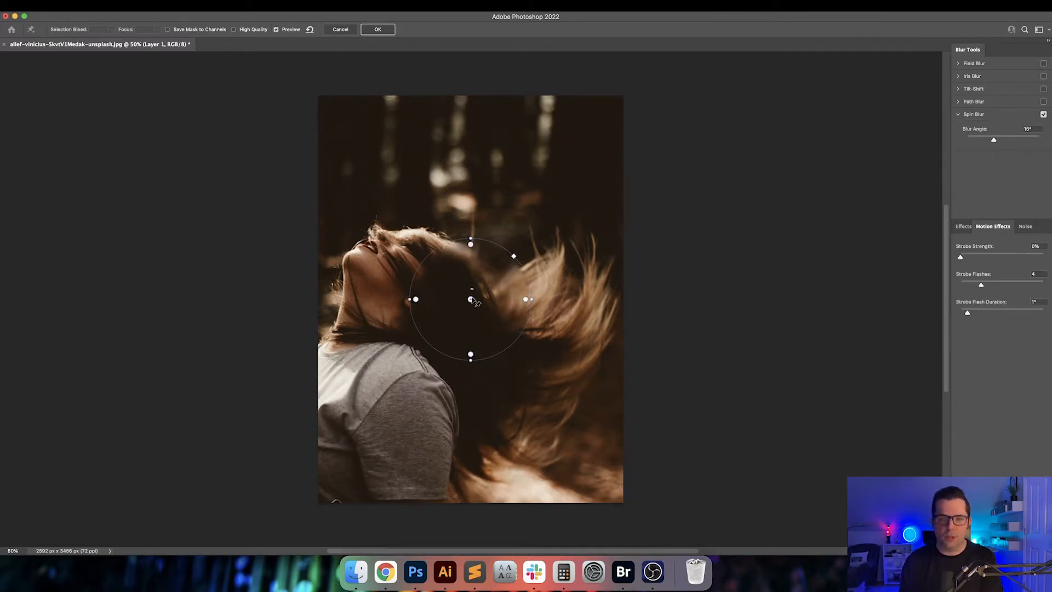
- Try the spin blur over the woman's face at a 140° blur angle, enlarging its ring and shrinking it back around the head
left_click_drag(478, 300, 405, 276)
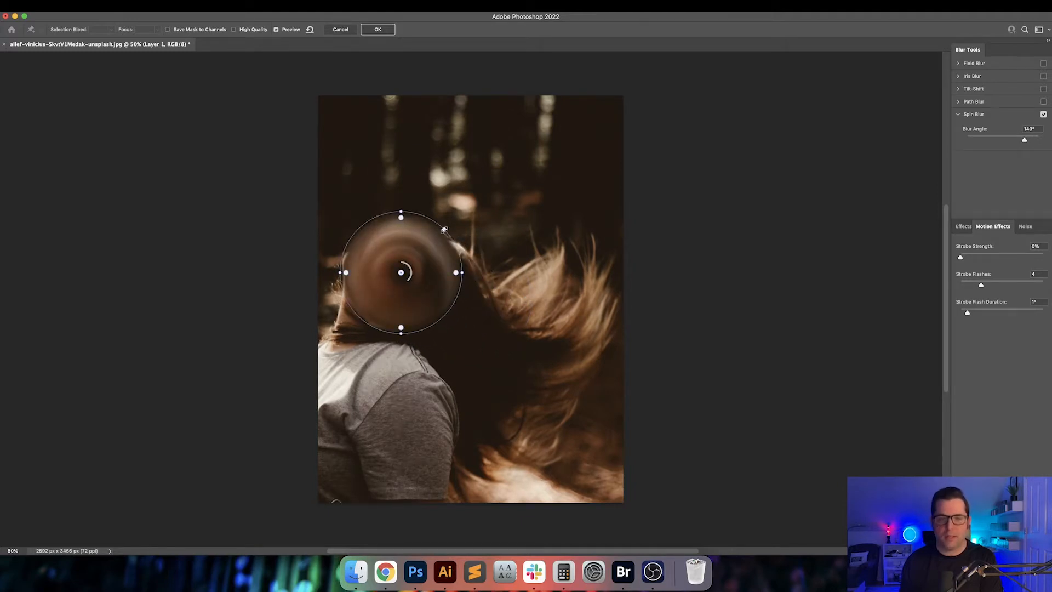
left_click_drag(445, 229, 535, 139)
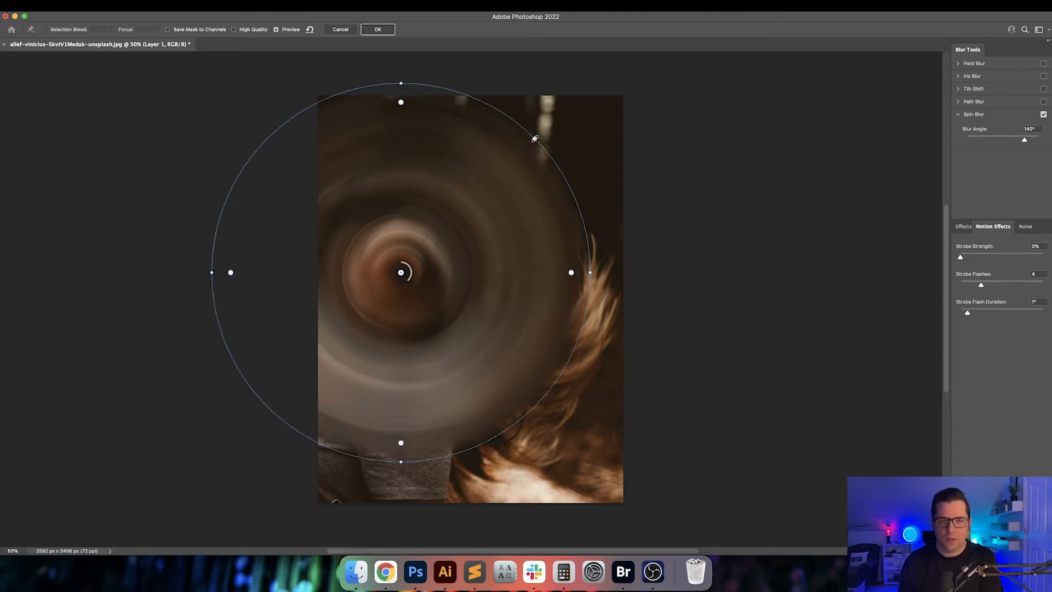
left_click_drag(534, 139, 441, 232)
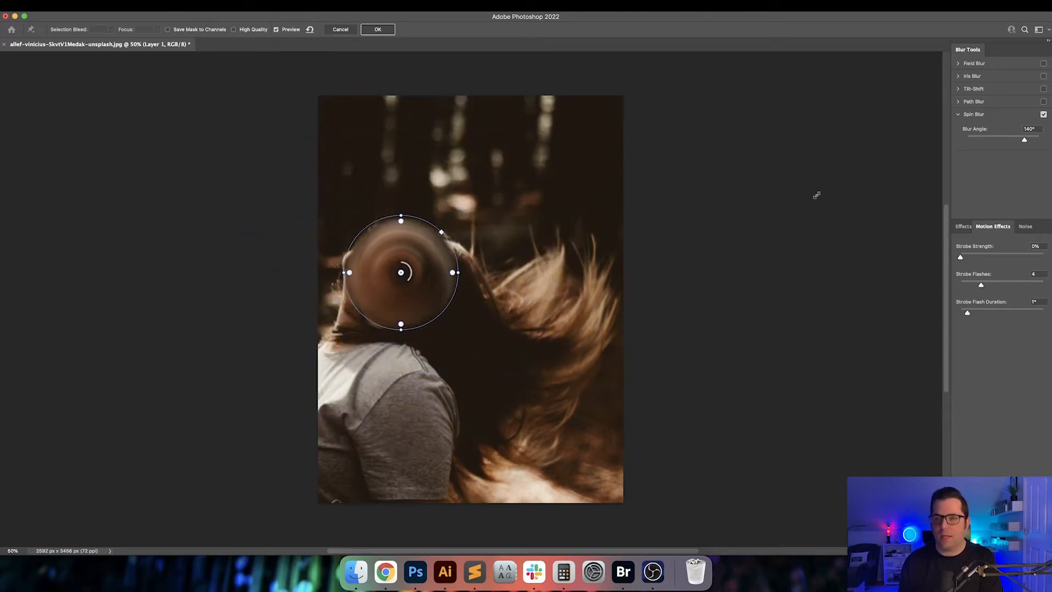
- Try spin blur angles of 50°, 14° and 11° on the face, nudging the blur centre slightly
double_click(1030, 128)
type("60")
key("Return")
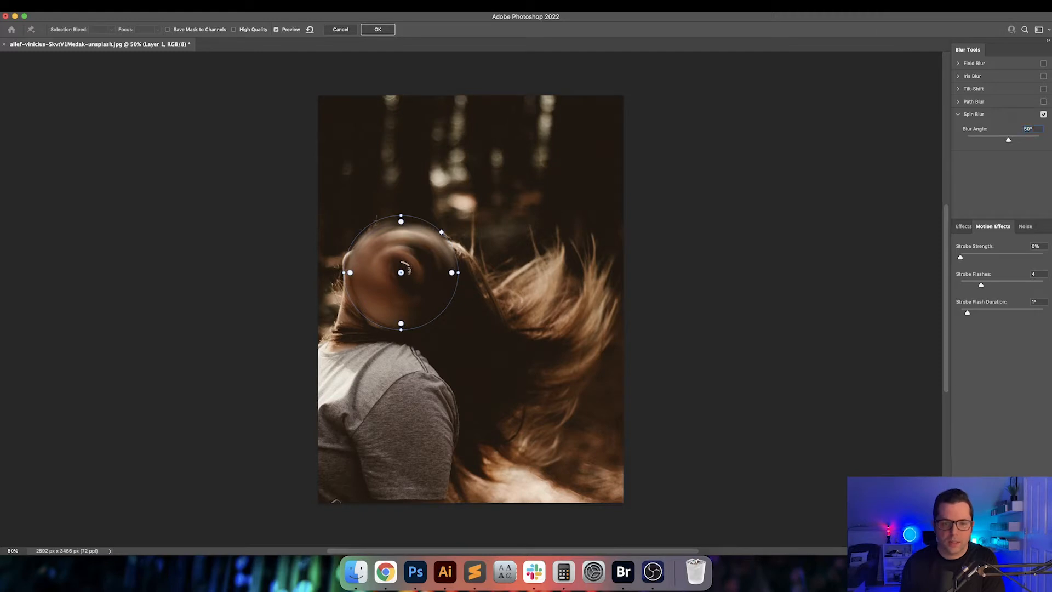
mouse_move(402, 276)
left_mouse_down()
mouse_move(412, 285)
mouse_move(398, 282)
mouse_move(407, 270)
left_mouse_up()
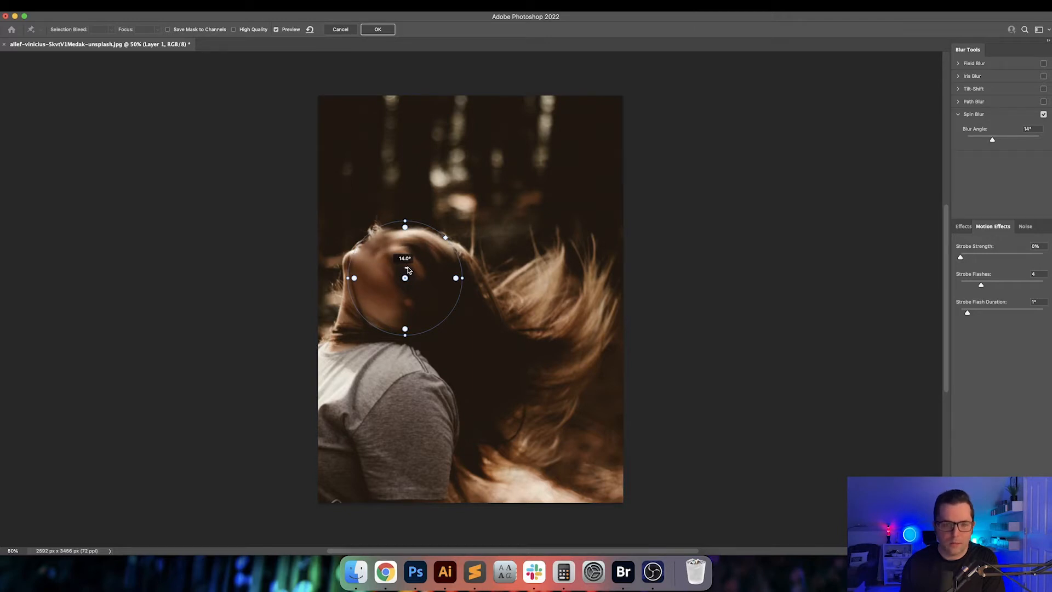
left_click_drag(408, 269, 407, 269)
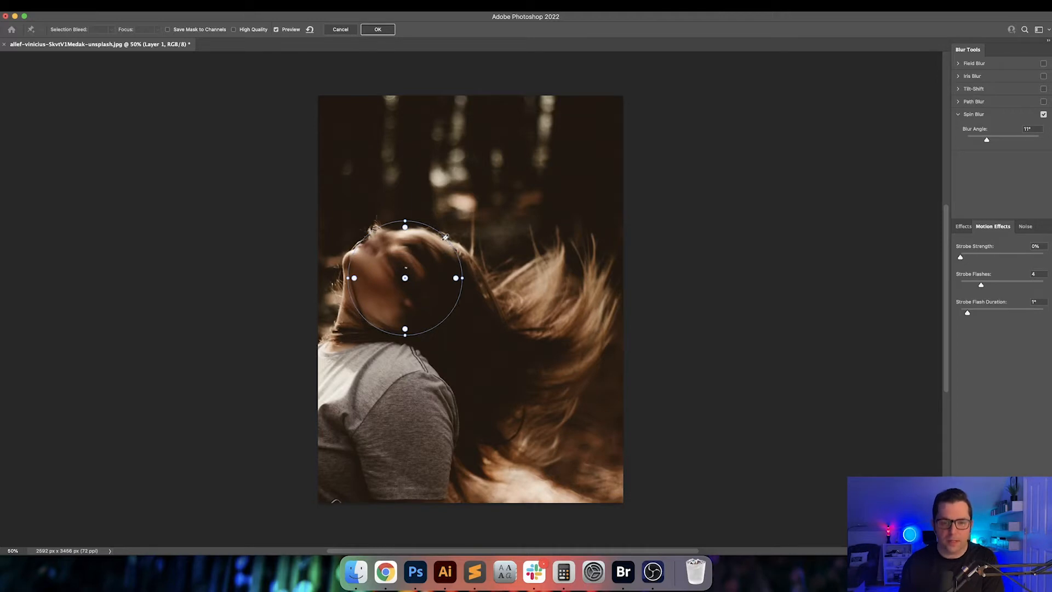
- Enlarge the spin blur ring across the photo's width, centre it on the dark hair behind the face, and set its blur angle to 8°
left_click_drag(445, 238, 526, 158)
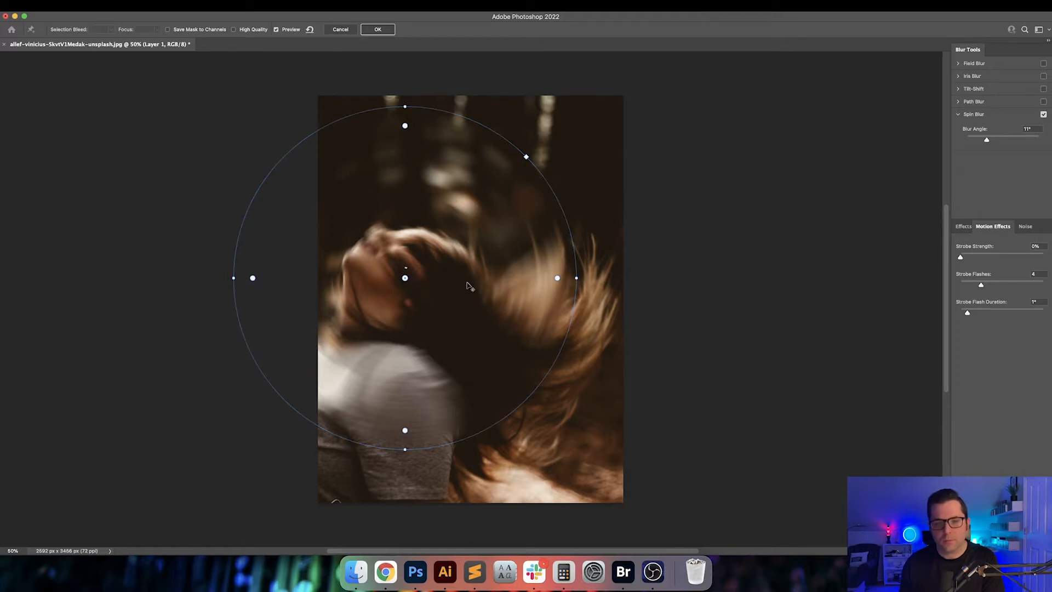
left_click_drag(456, 282, 513, 284)
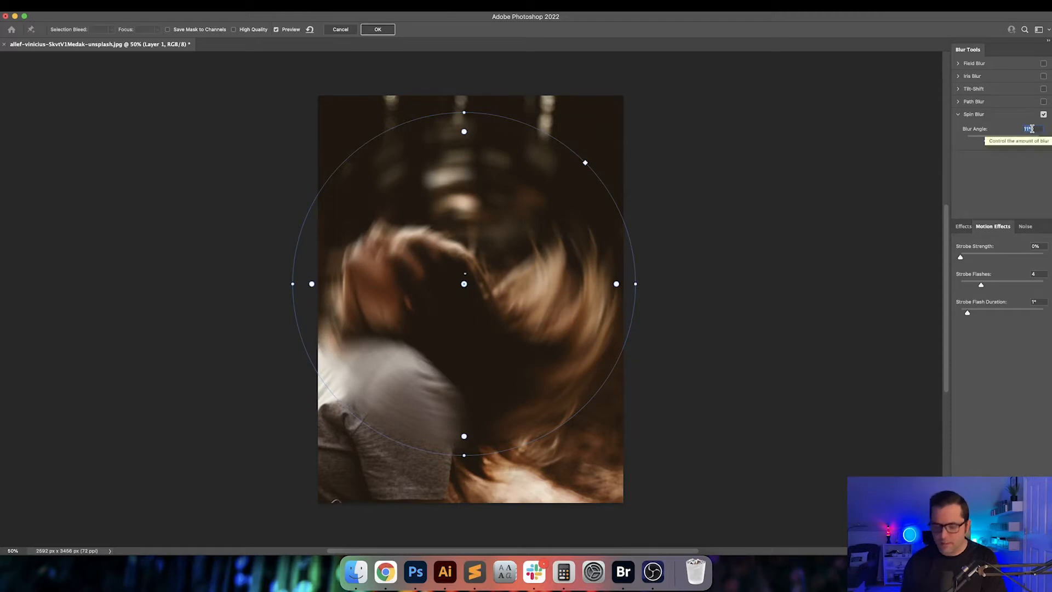
type("8")
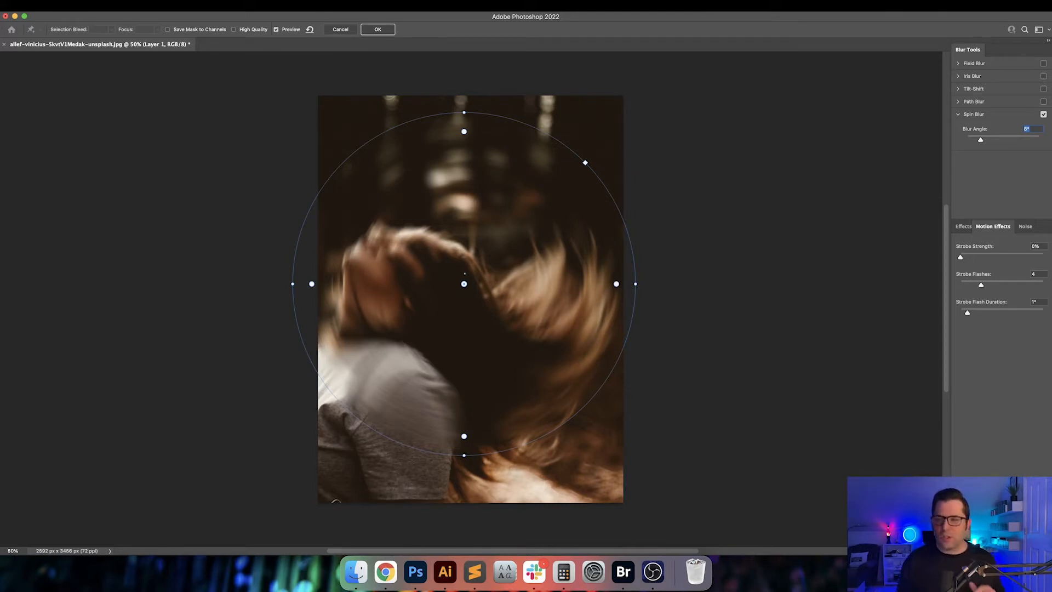
left_click(958, 114)
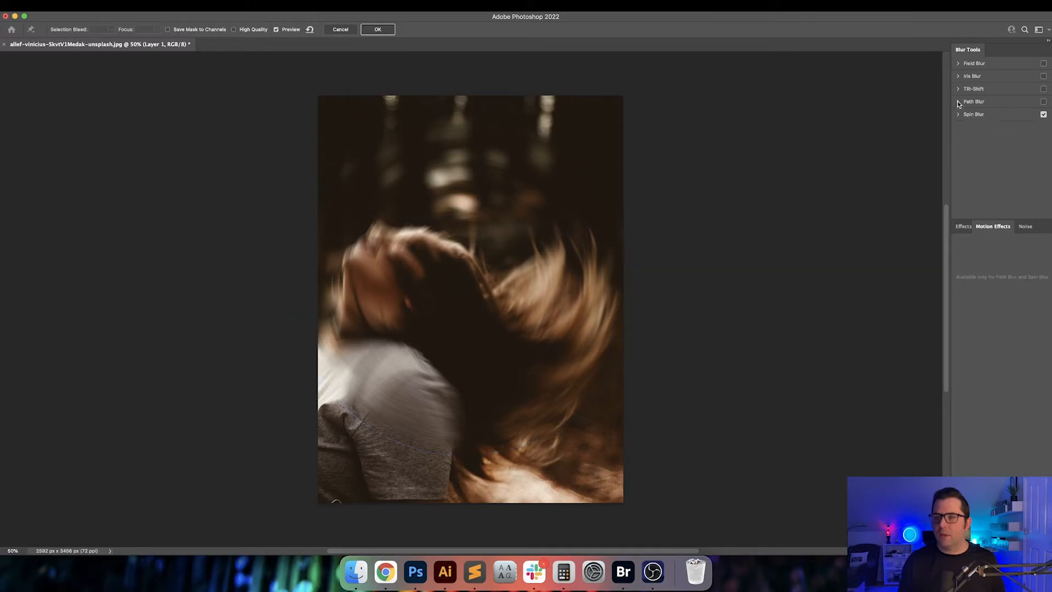
- Add a Field Blur of 35 px, enable High Quality, and apply the blur effects to the layer
left_click(959, 64)
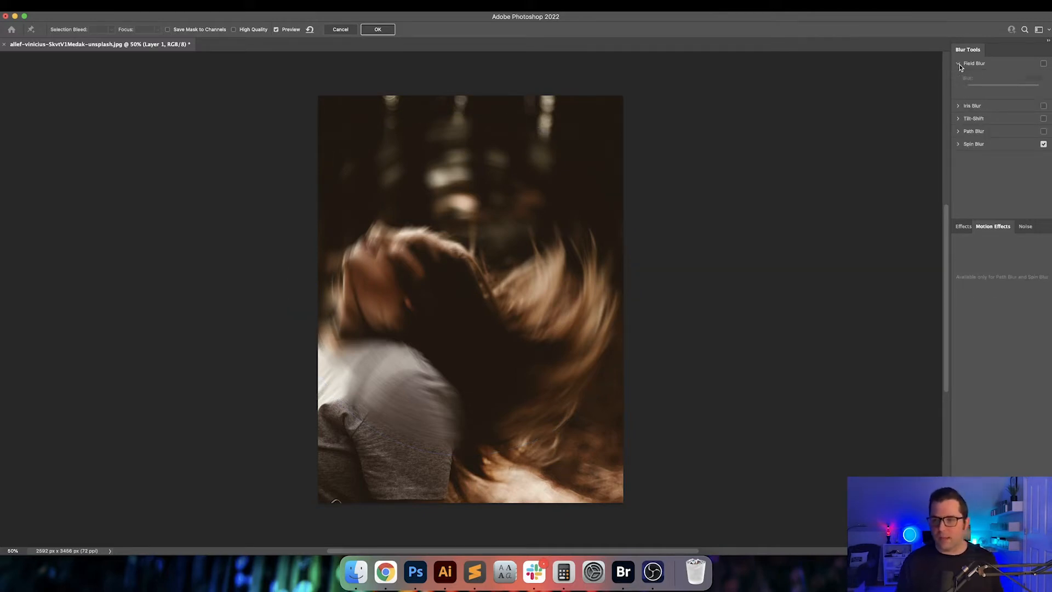
left_click(1044, 64)
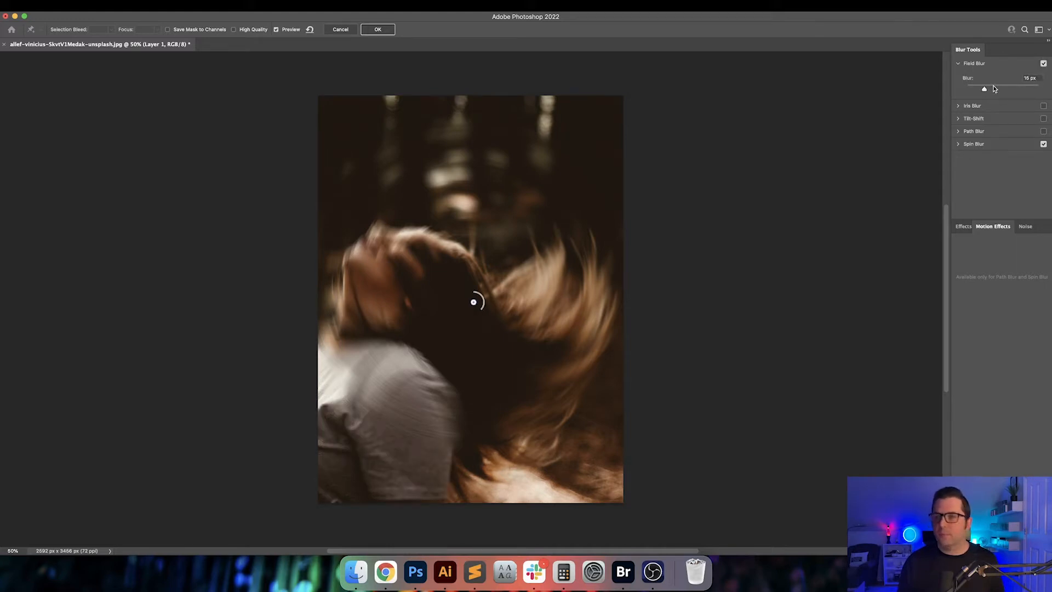
left_click(1035, 78)
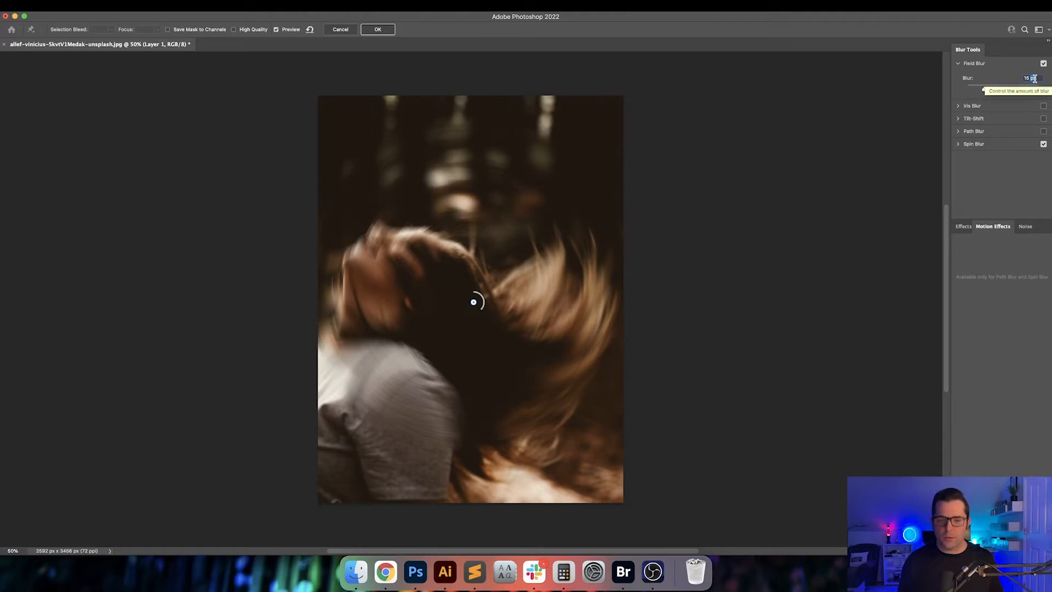
type("25")
key("Return")
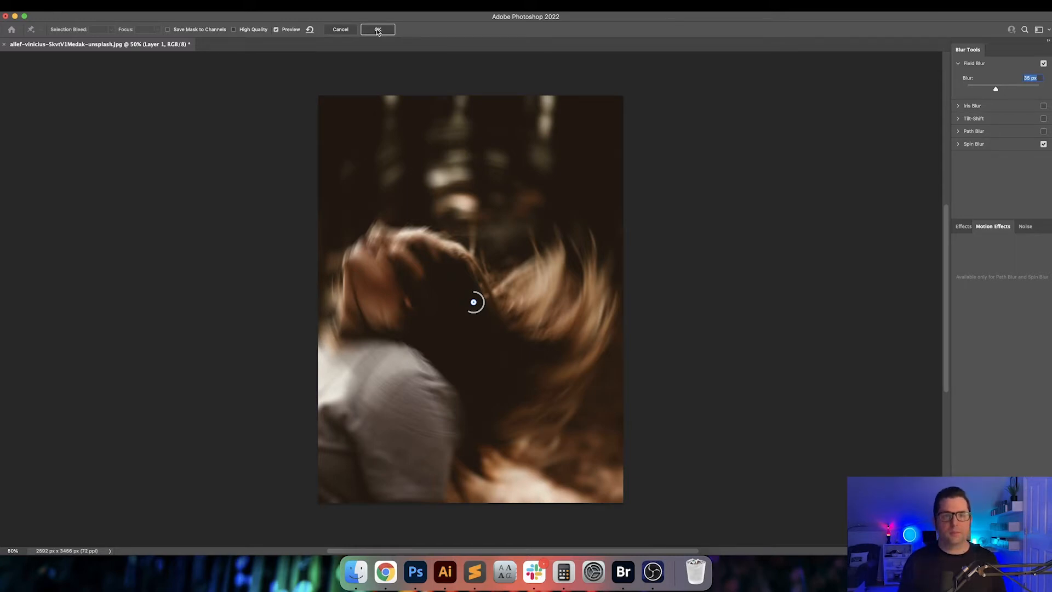
left_click(254, 31)
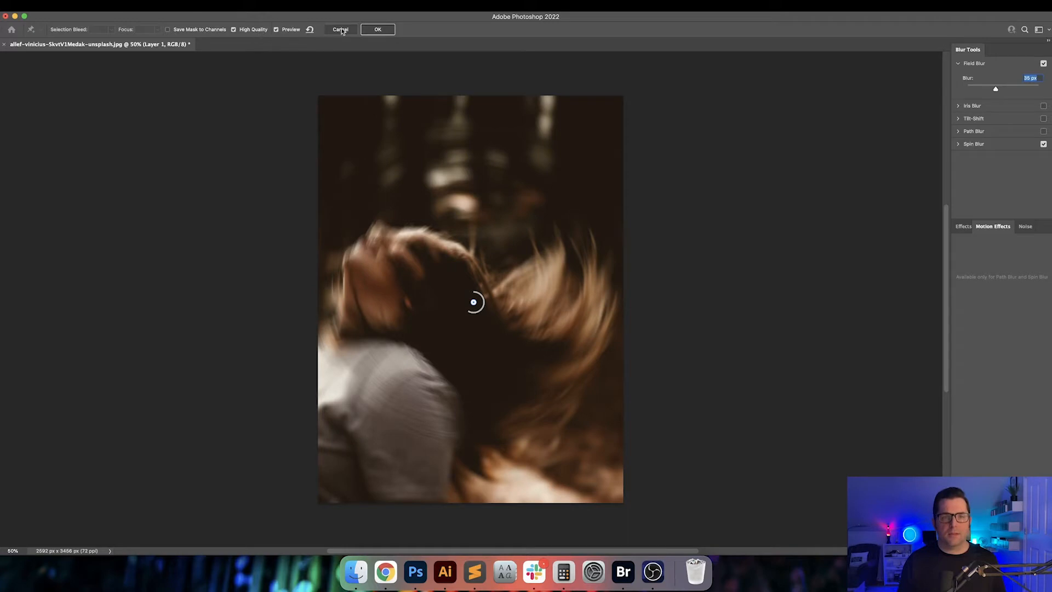
left_click(368, 30)
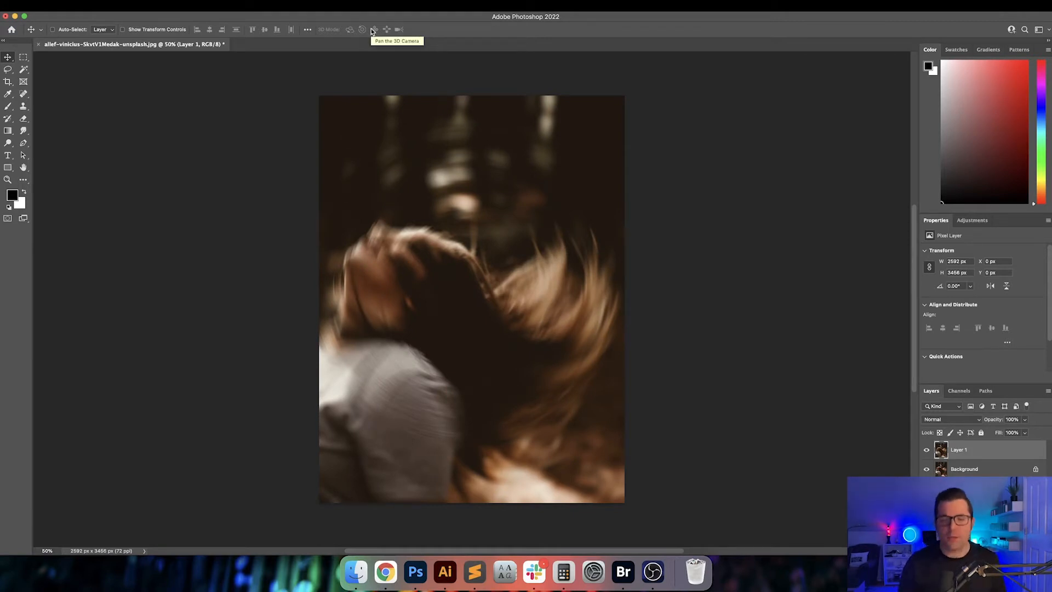
- Inspect the blurred layer at 100%, and duplicate the sharp Background layer above it
key("super+1")
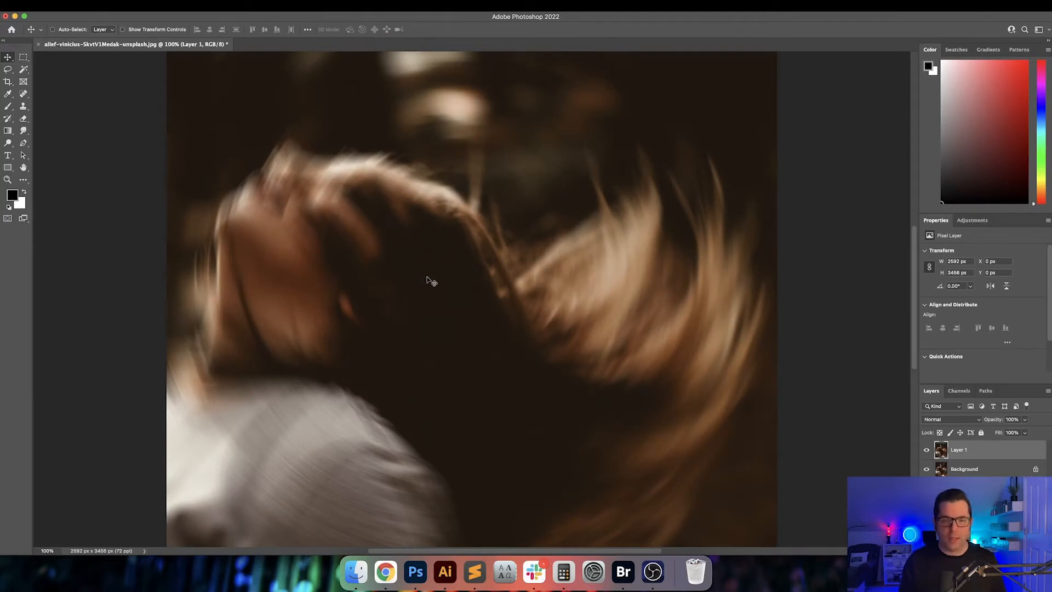
left_click_drag(459, 261, 482, 278)
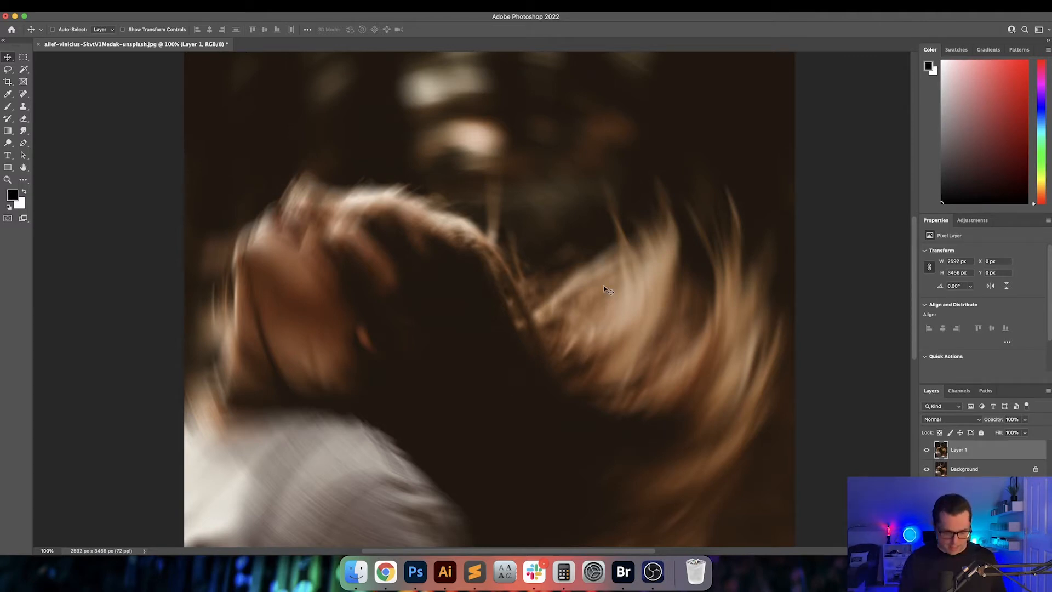
left_click(997, 474)
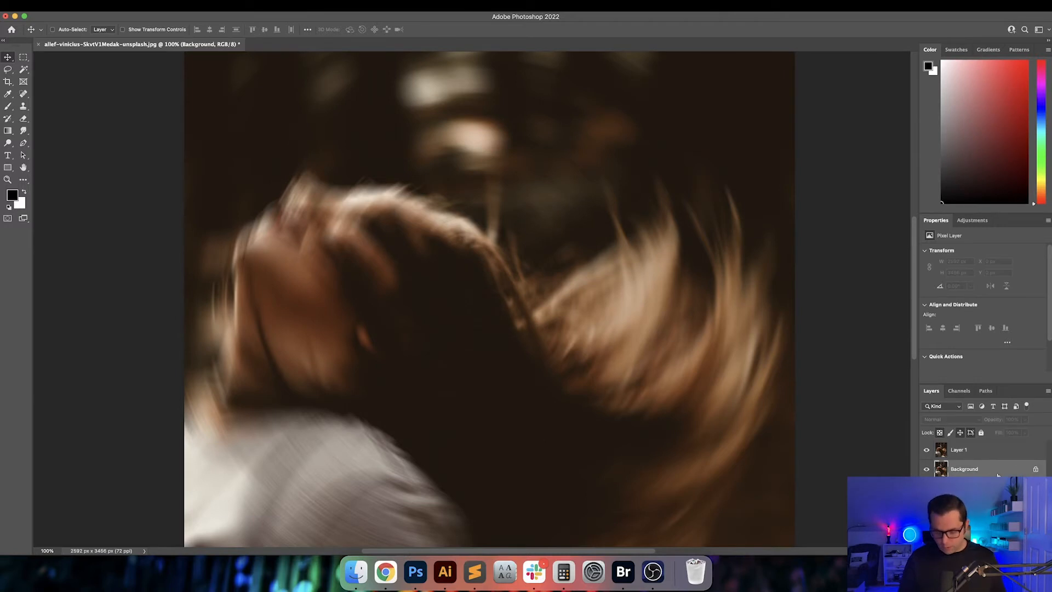
key("super+0")
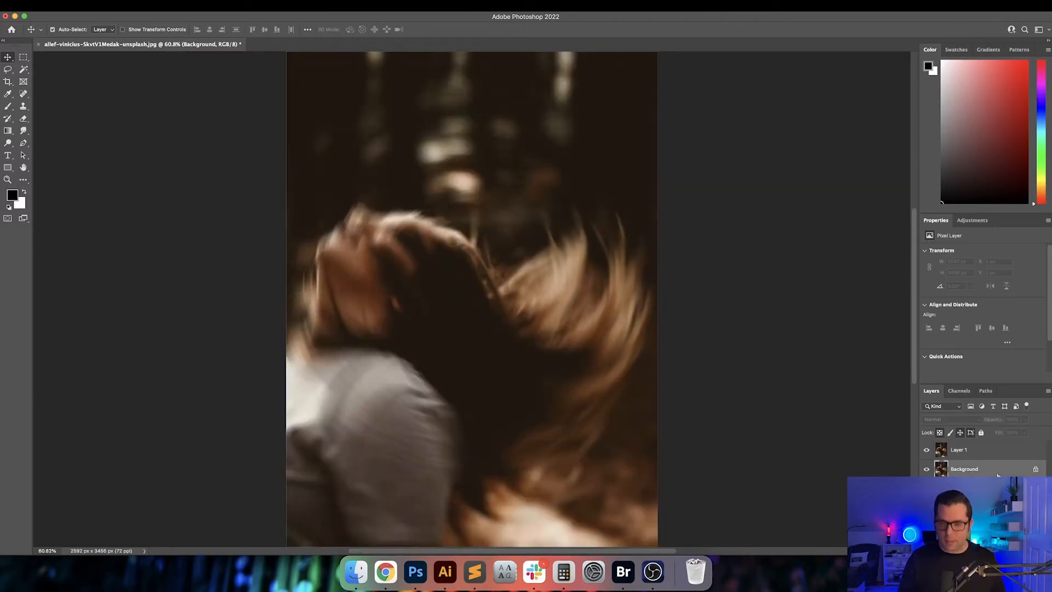
key("super+j")
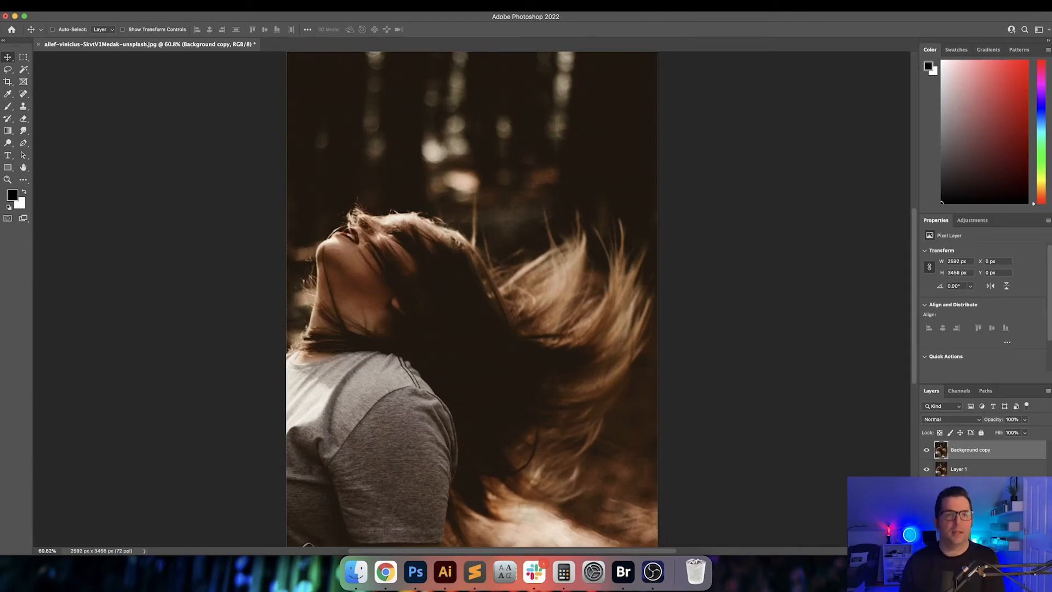
- Apply a Gaussian Blur with a 50-pixel radius to the Background copy and set its blend mode to Color Dodge
left_click(217, 5)
mouse_move(330, 126)
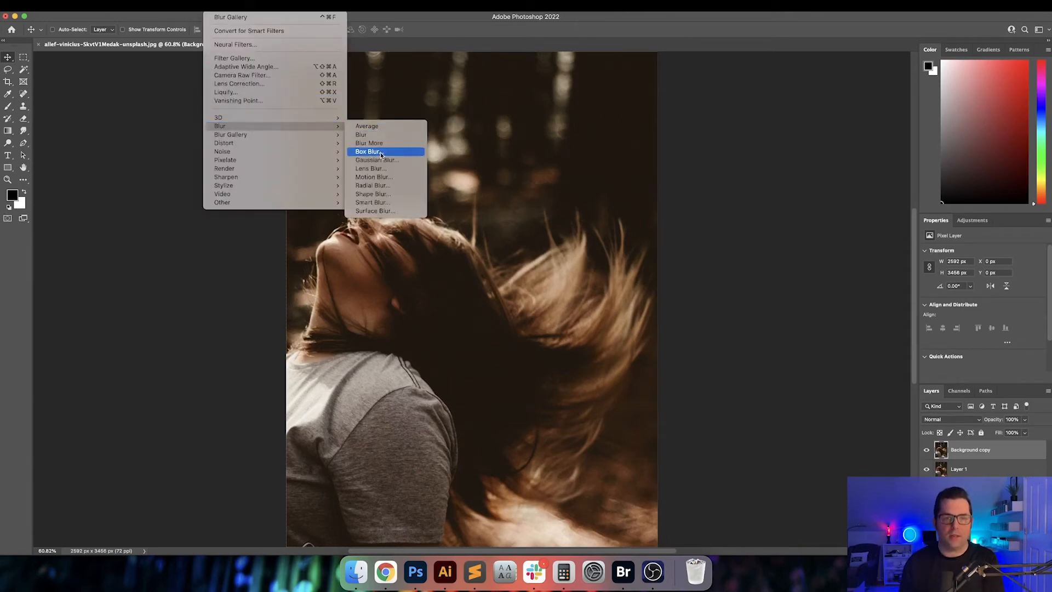
left_click(386, 160)
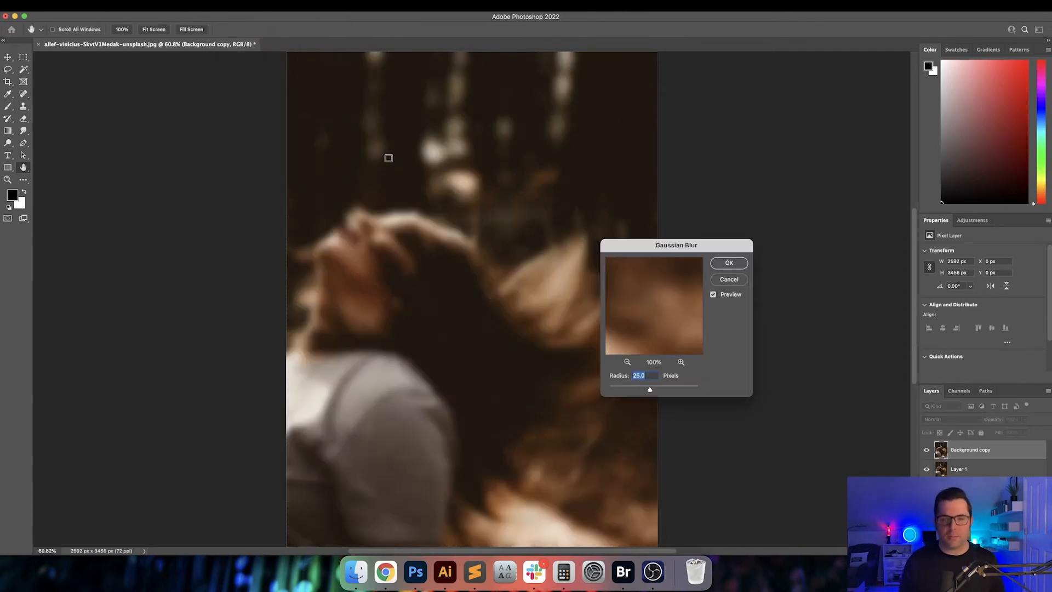
type("50")
key("Tab")
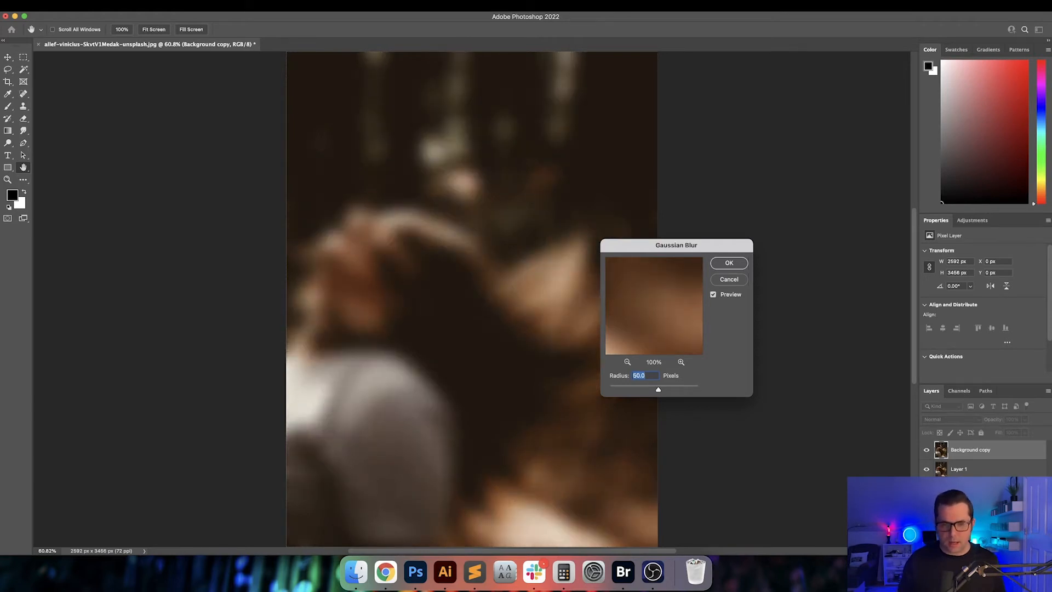
key("Return")
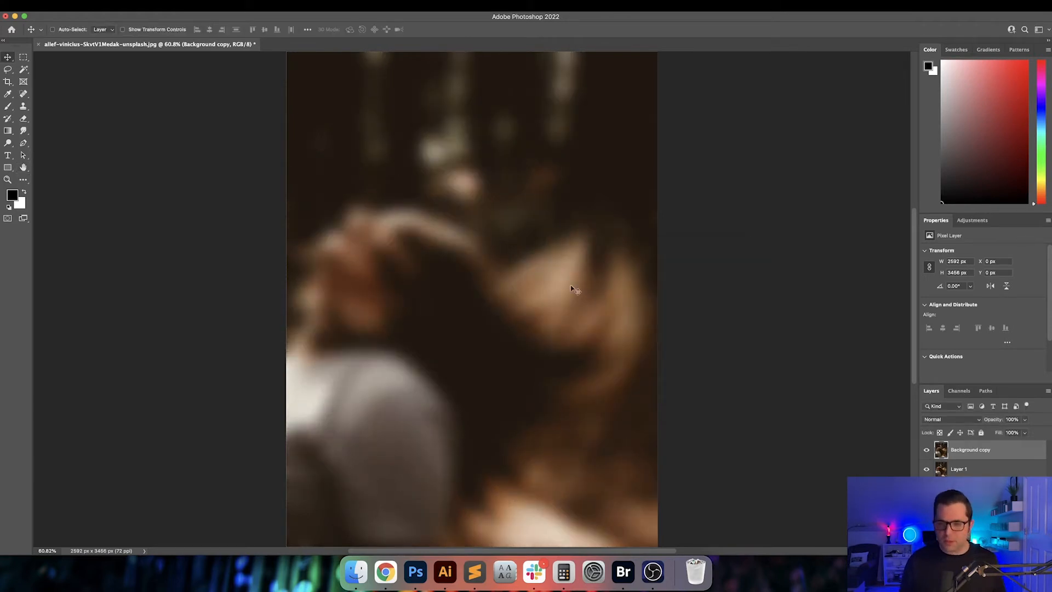
left_click(950, 417)
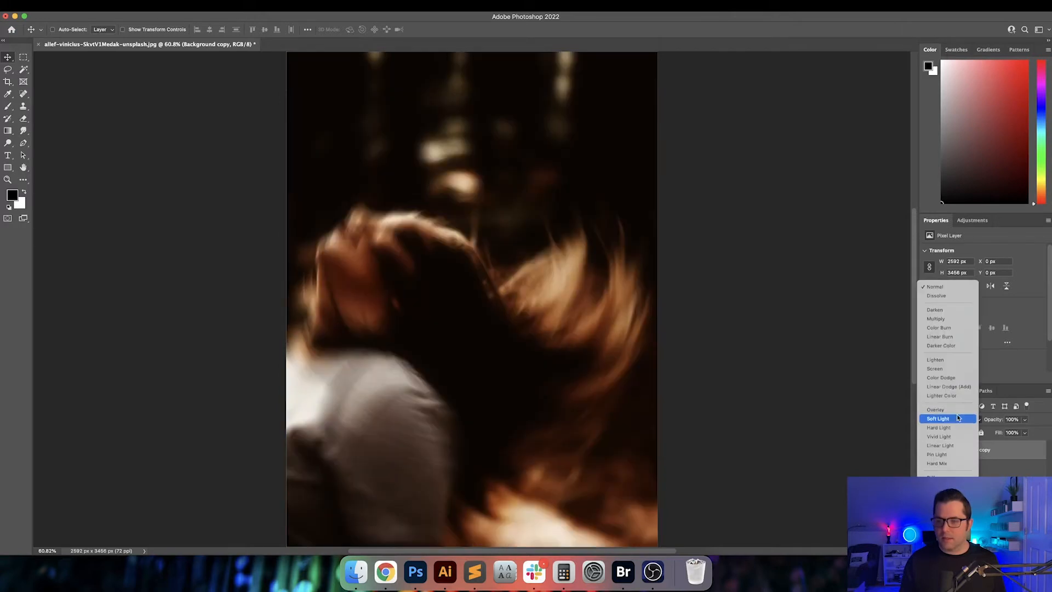
left_click(949, 378)
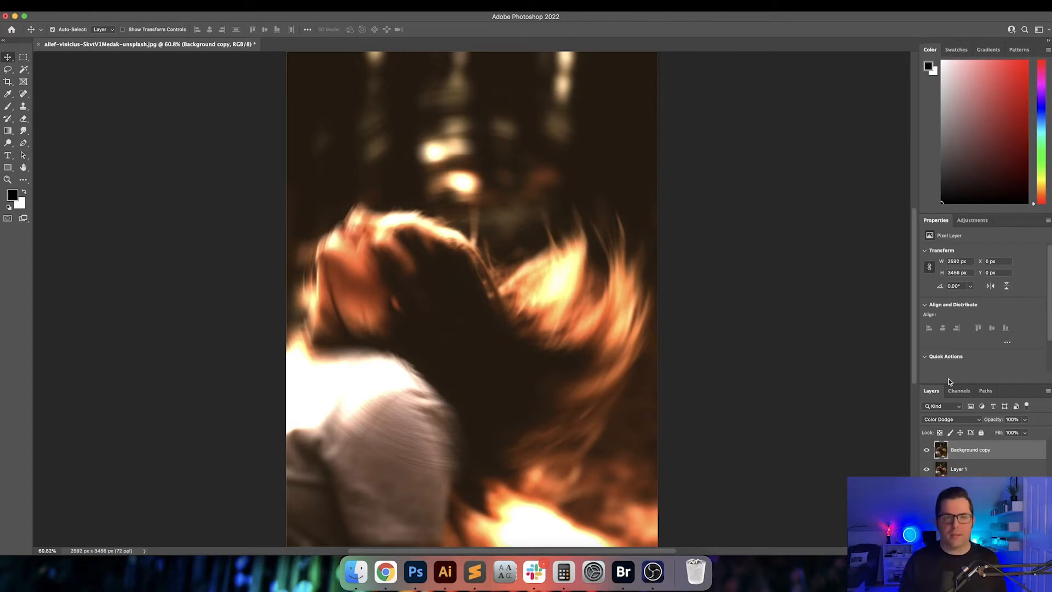
- Create a new layer named Grain above the Background copy and fill it with 50% Gray
key("super+1")
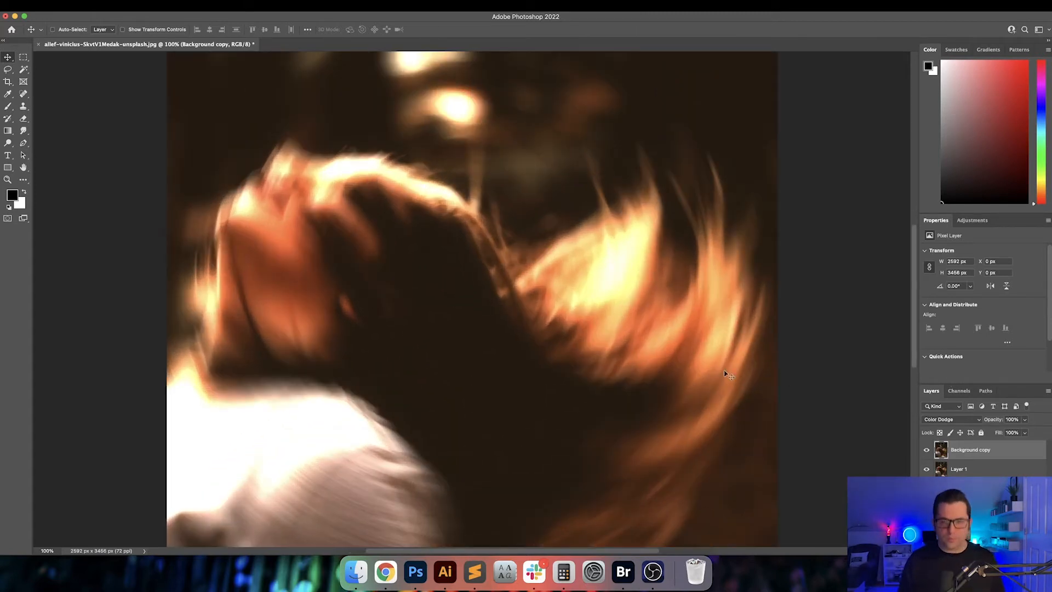
left_click_drag(557, 356, 560, 440)
left_click_drag(531, 331, 540, 359)
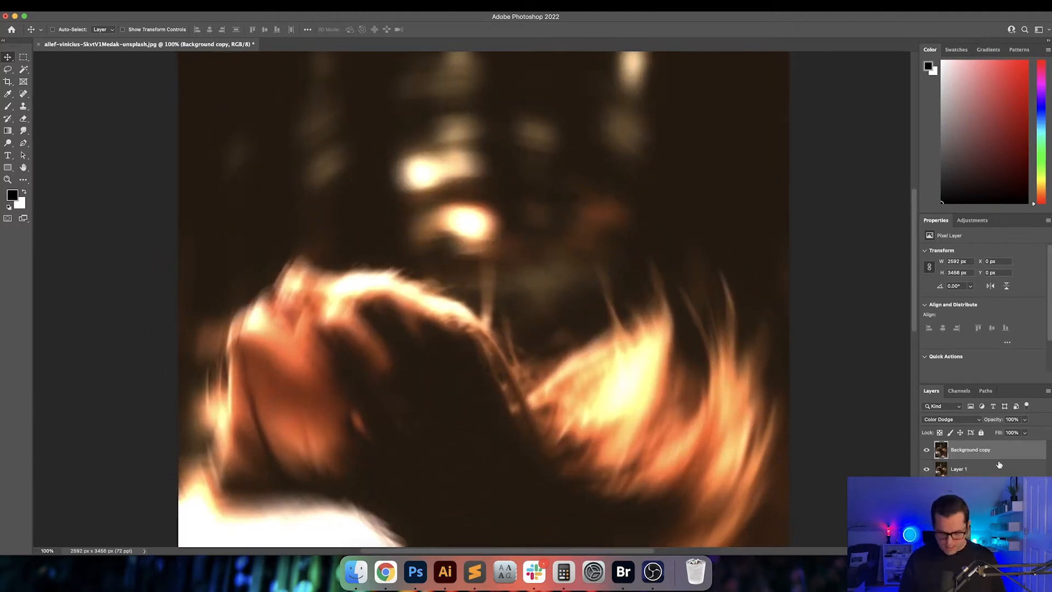
key("super+shift+n")
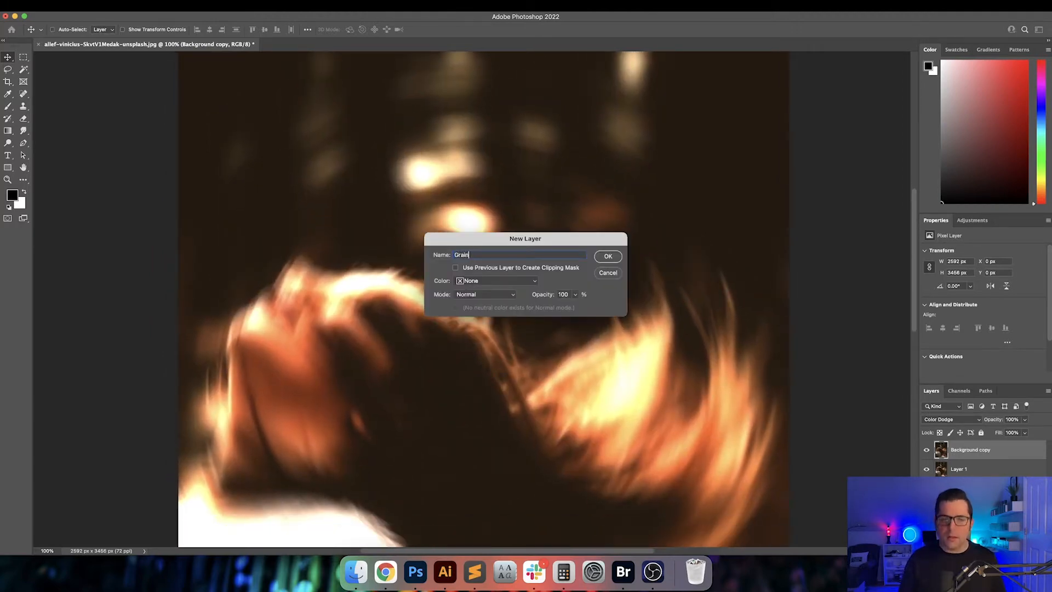
key("Return")
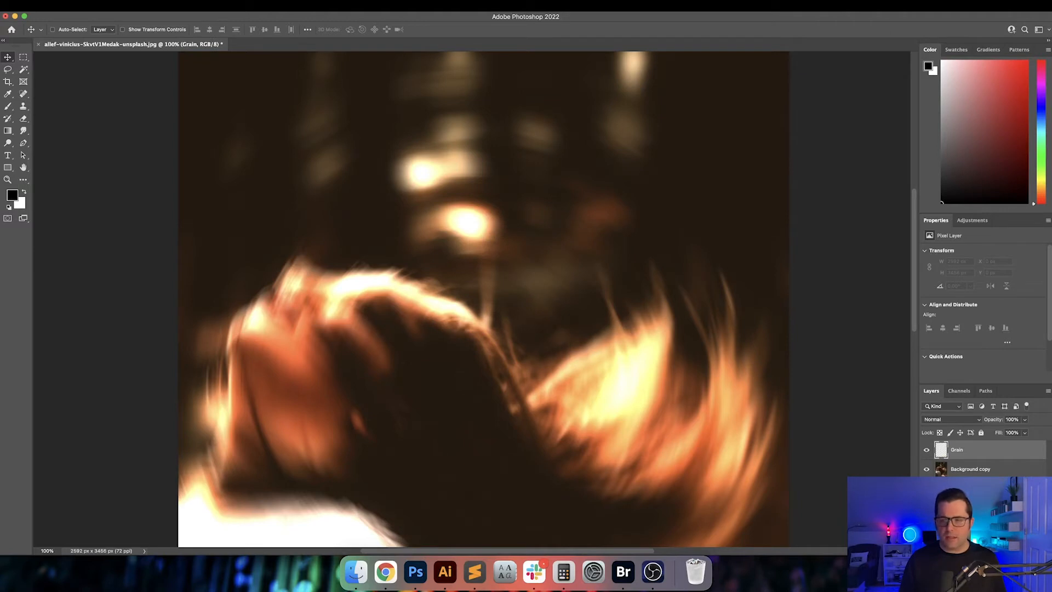
key("shift+BackSpace")
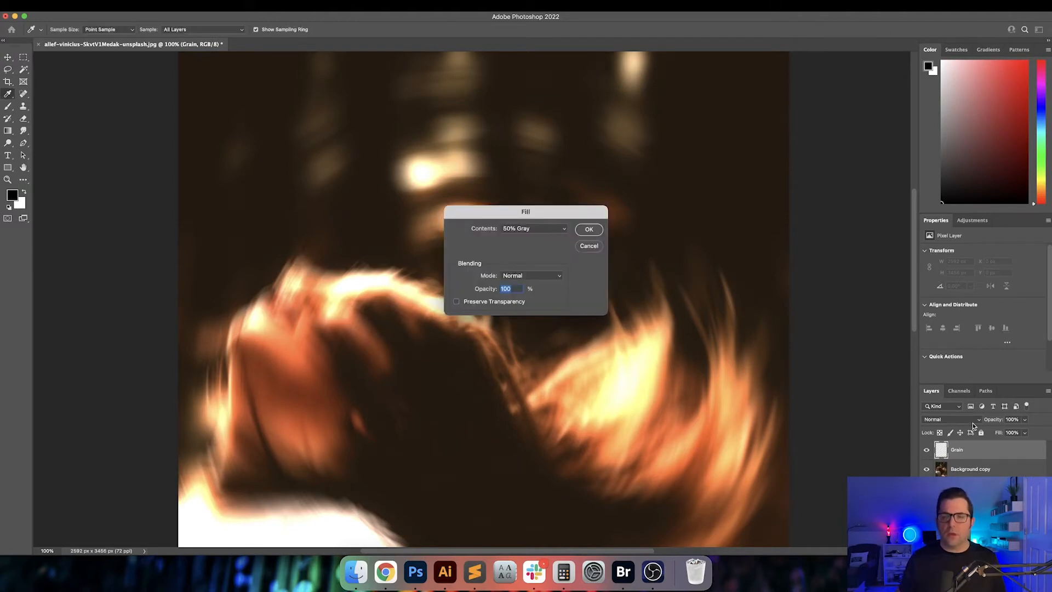
key("Return")
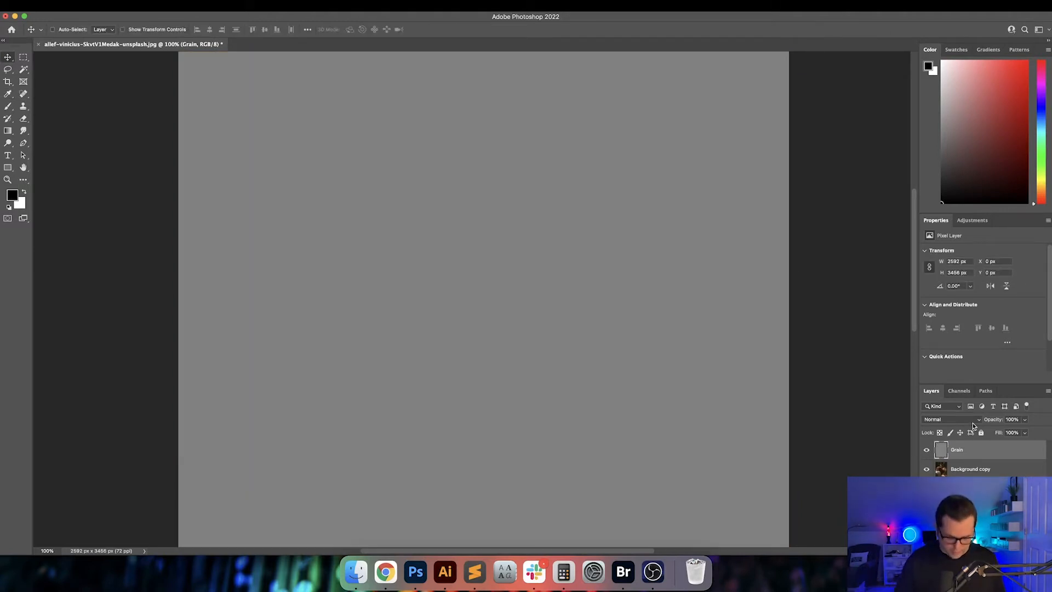
key("super+0")
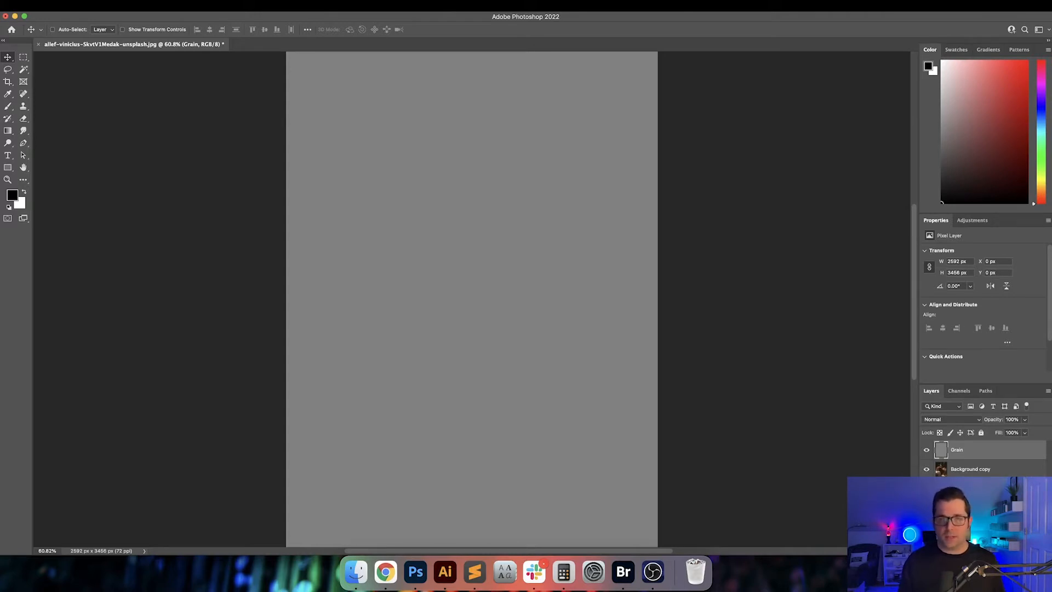
- Apply the Camera Raw Filter to the Grain layer with Grain, Size and Roughness at 100 and Vignetting at -20
left_click(219, 6)
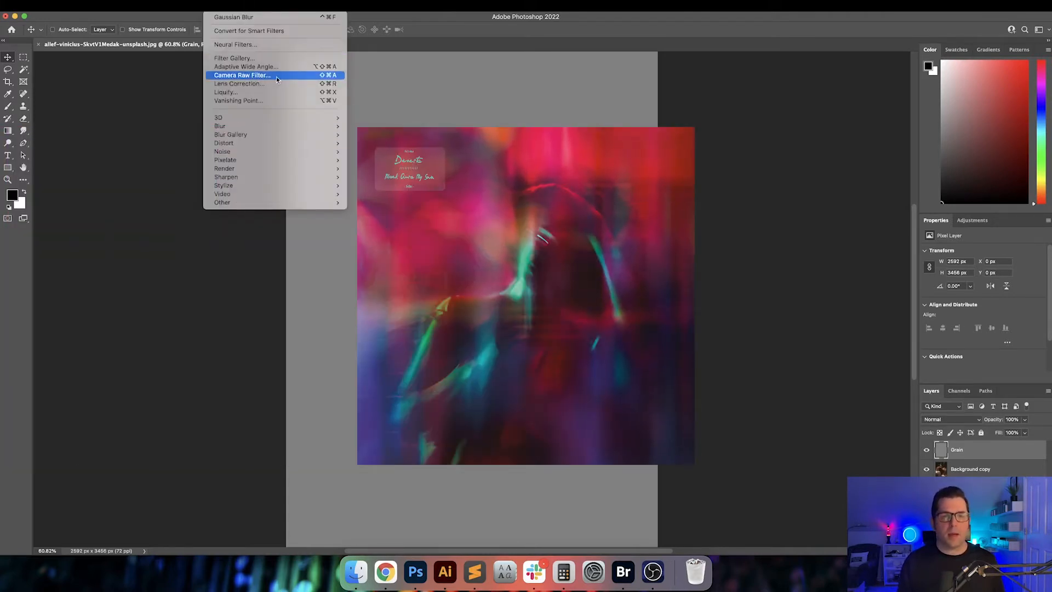
left_click(277, 79)
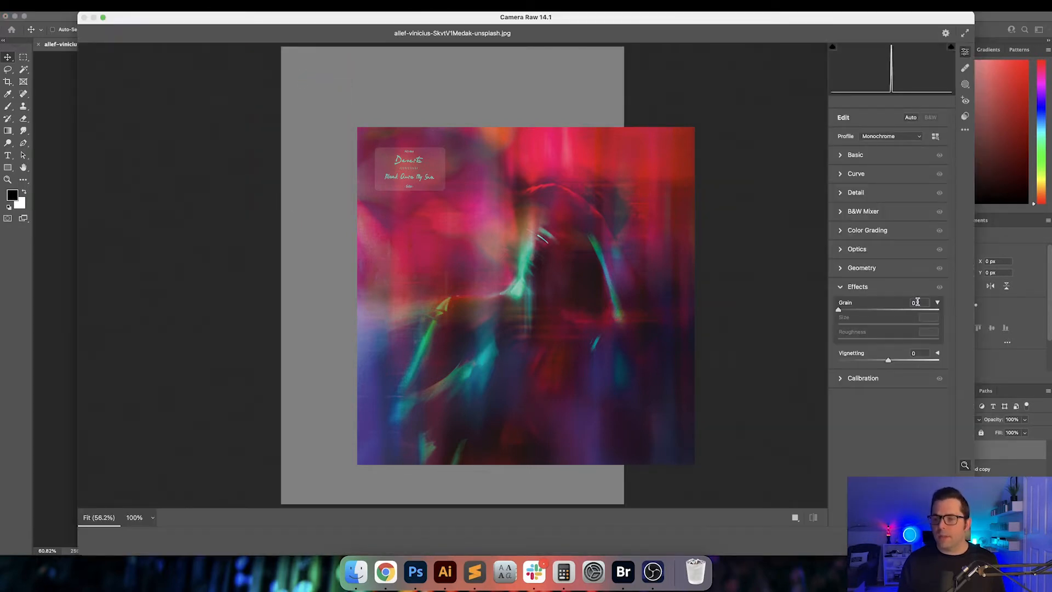
type("20")
key("Return")
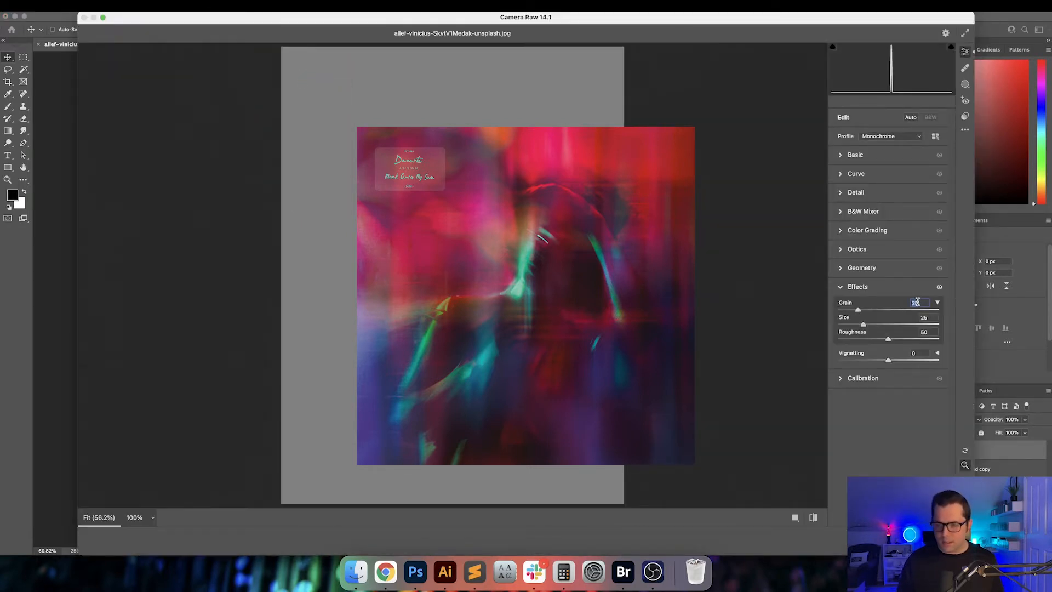
type("100")
key("Return")
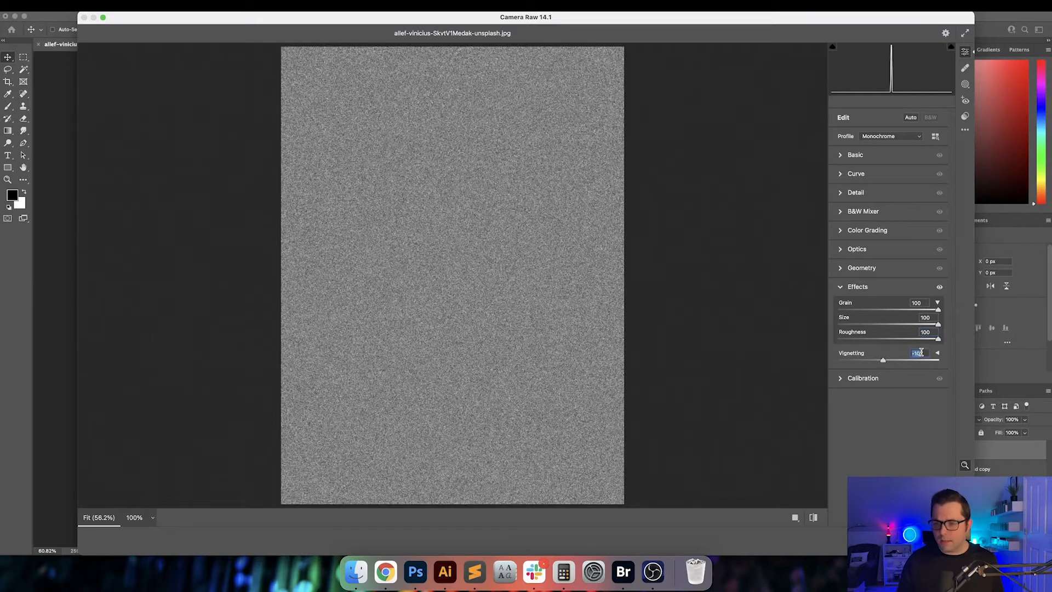
key("shift+Down")
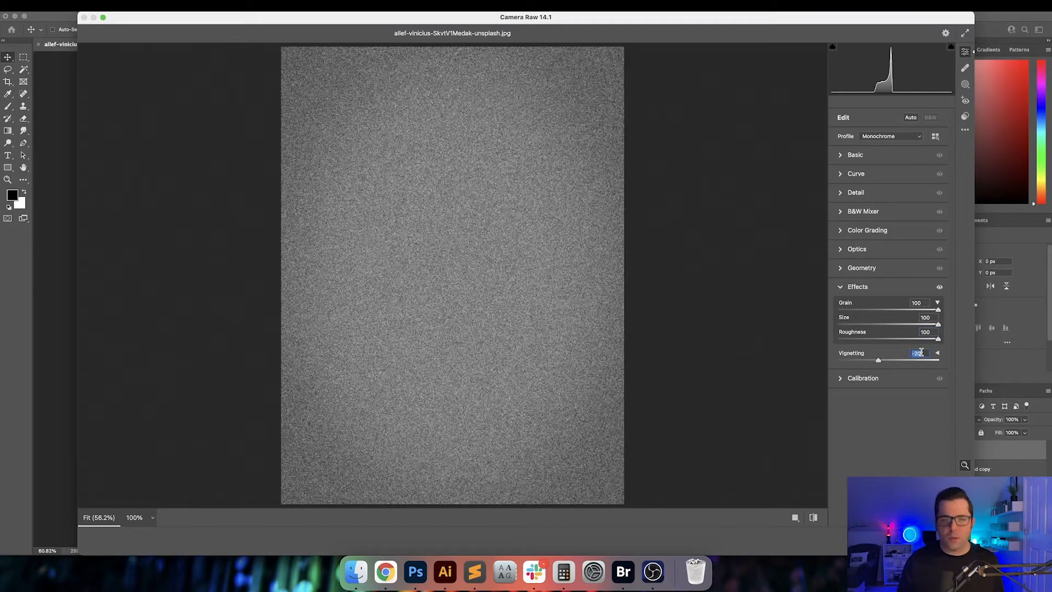
key("Return")
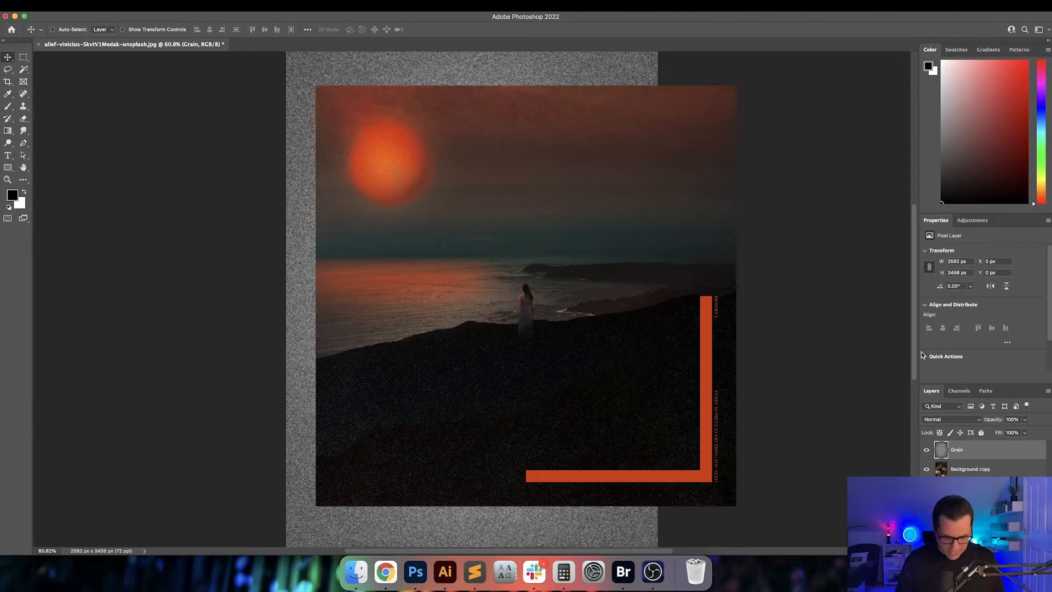
- Preview the available blend modes for the Grain layer at 100% magnification and set it to Soft Light
key("super+1")
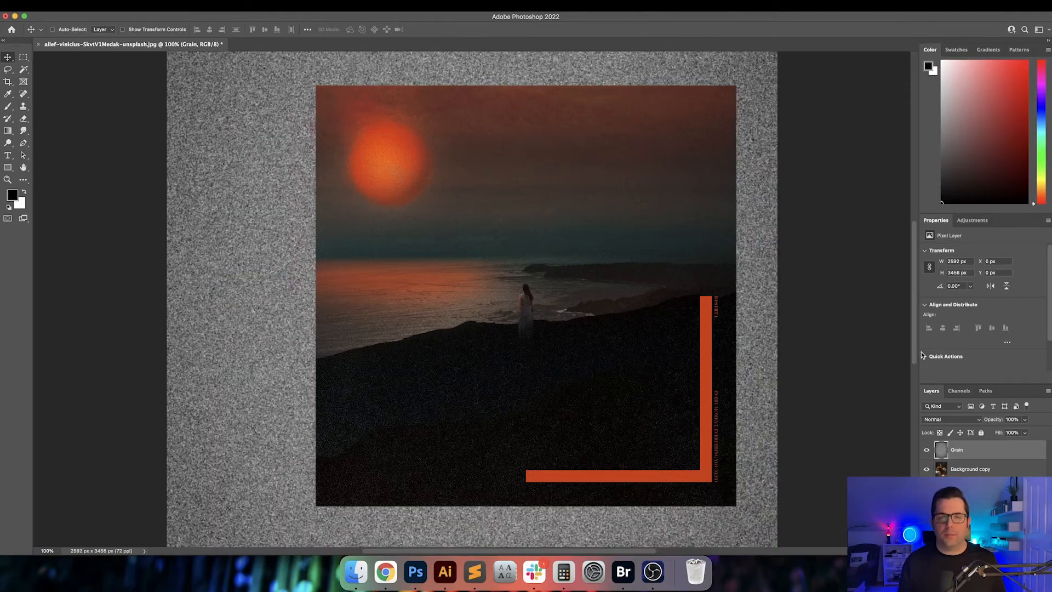
left_click_drag(794, 183, 801, 316)
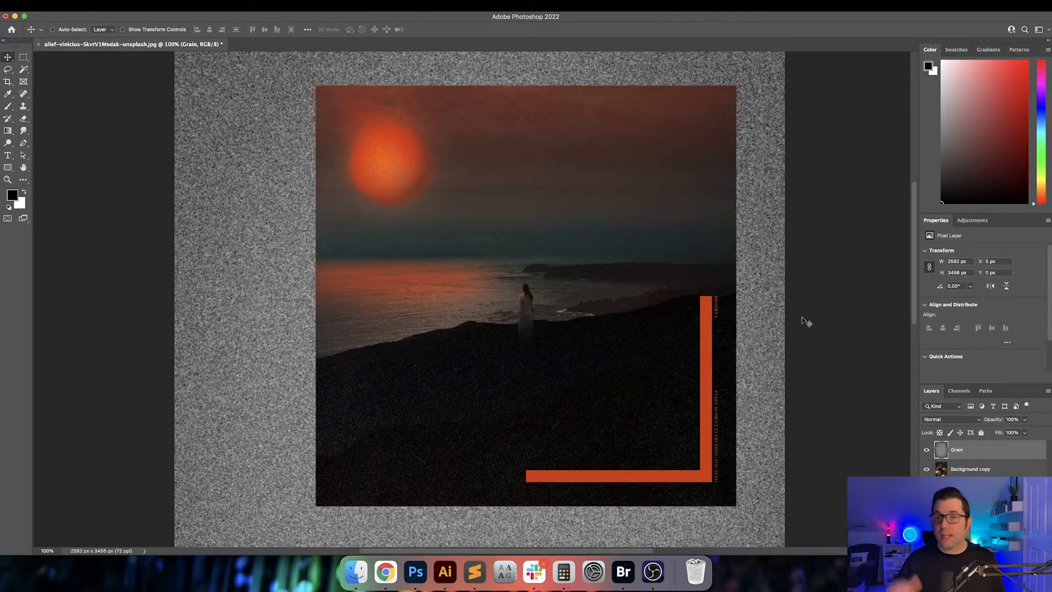
left_click(952, 419)
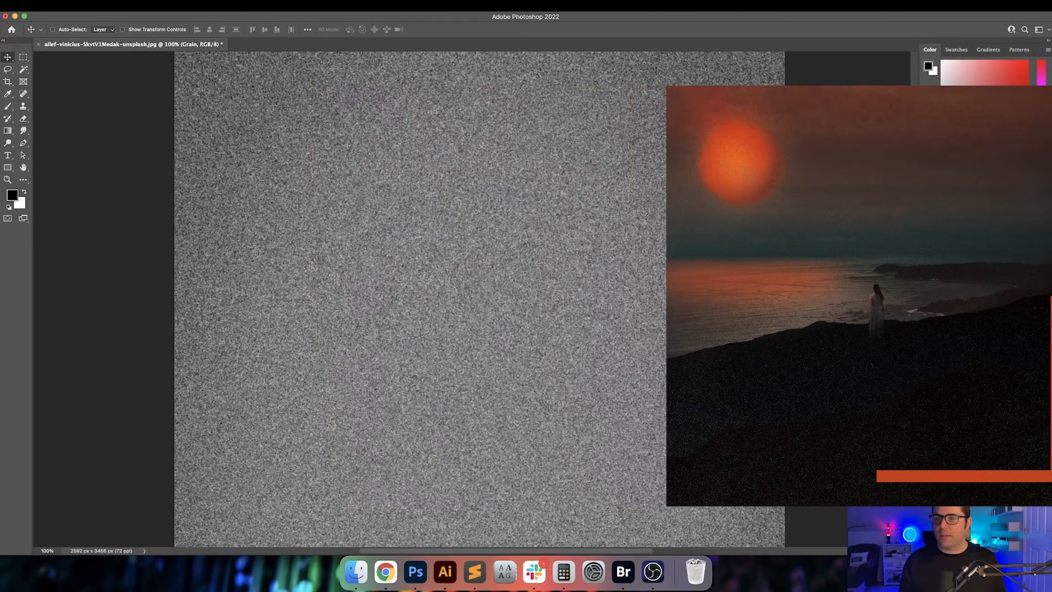
key("Down")
key("Down")
key("Down")
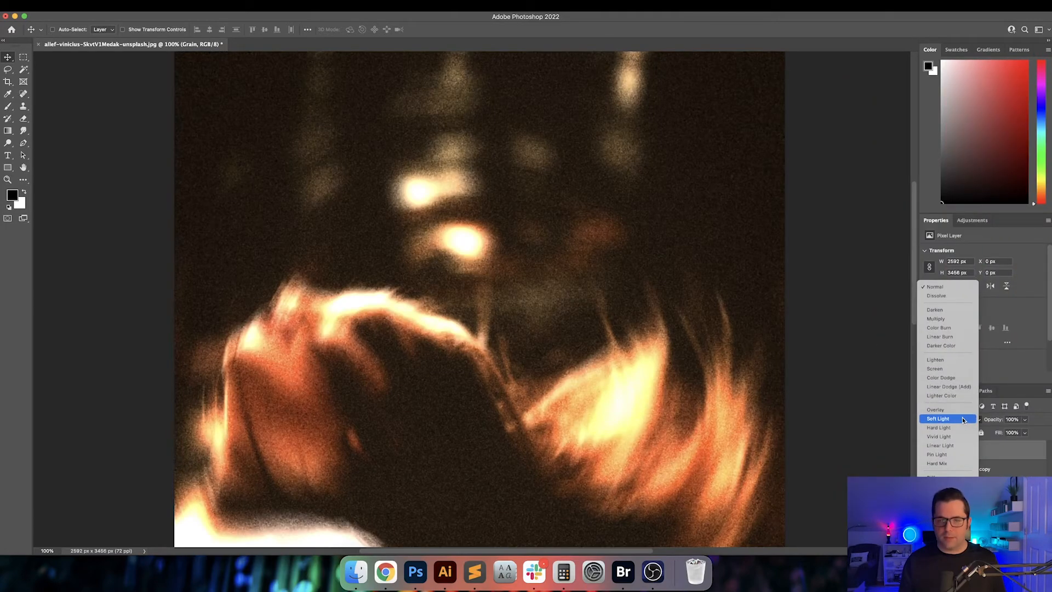
key("Up")
key("Up")
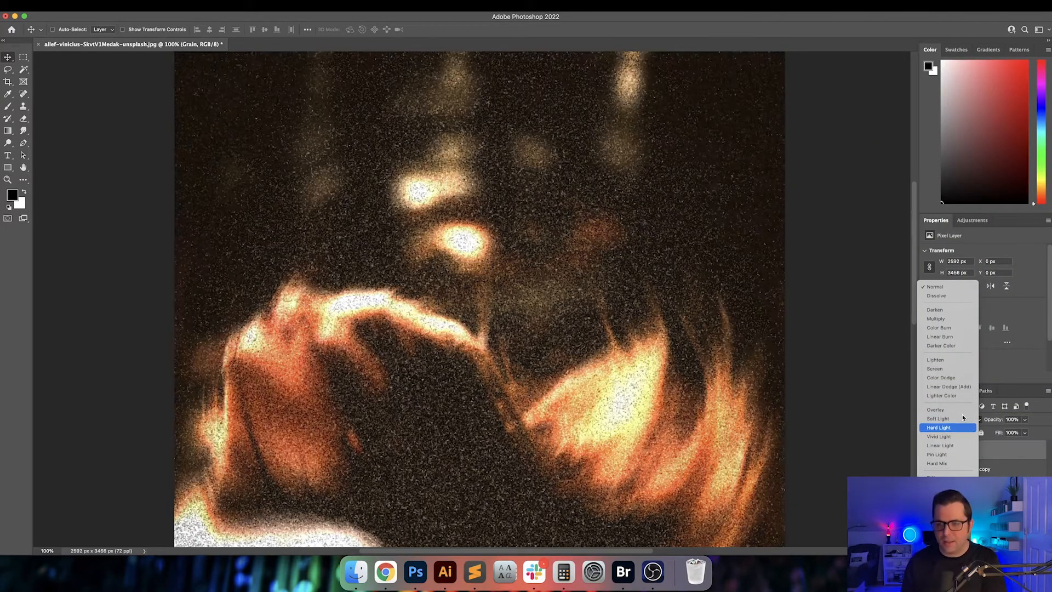
key("Up")
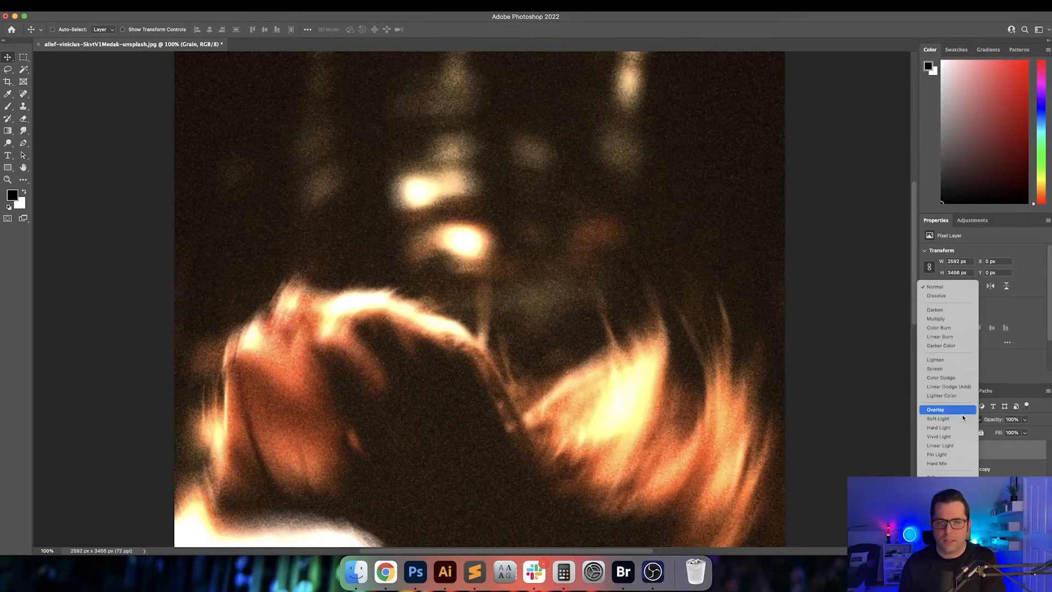
key("Down")
key("Down")
key("Down")
key("Down")
key("Down")
key("Down")
key("Down")
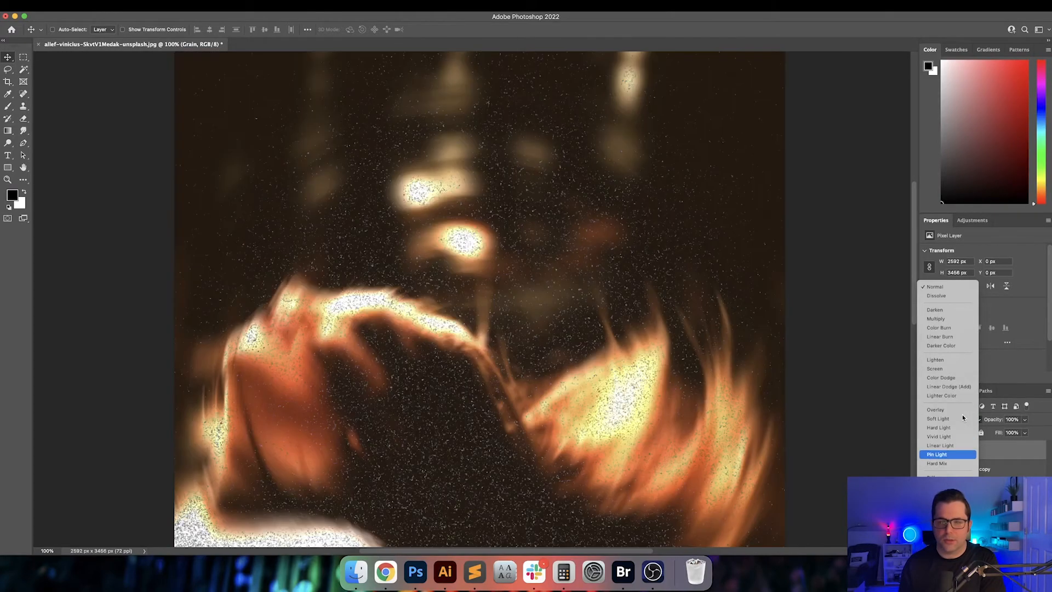
key("Down")
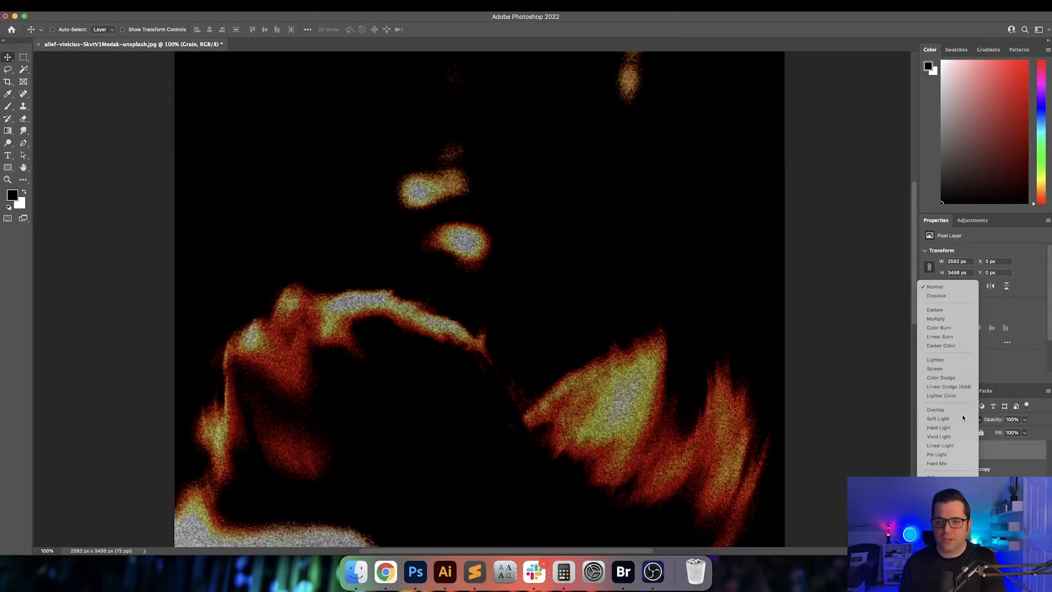
key("Up")
key("Up")
key("Up")
key("Up")
key("Up")
key("Up")
key("Up")
key("Up")
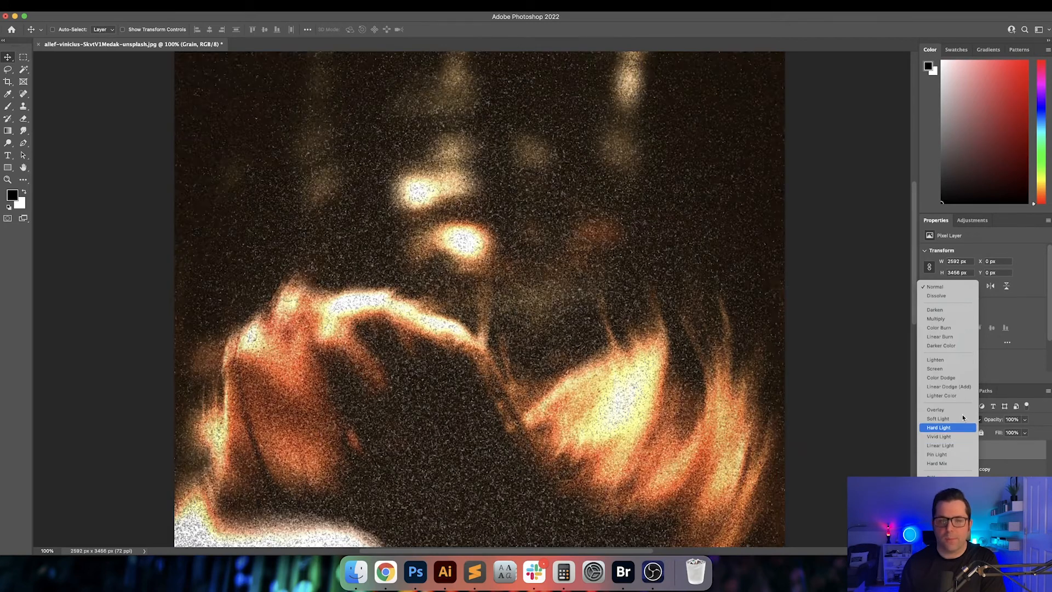
key("Down")
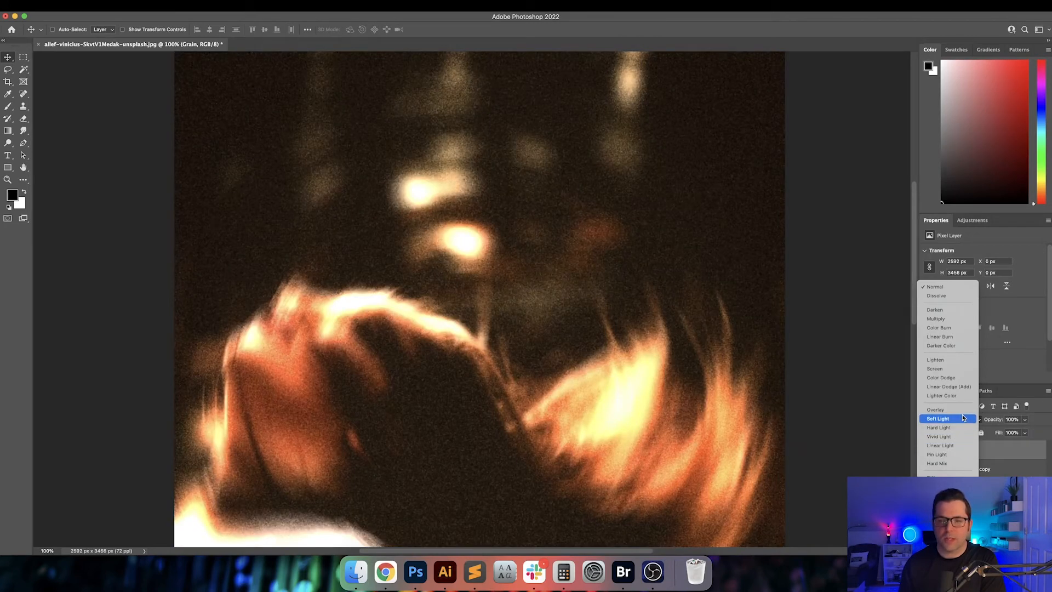
key("Up")
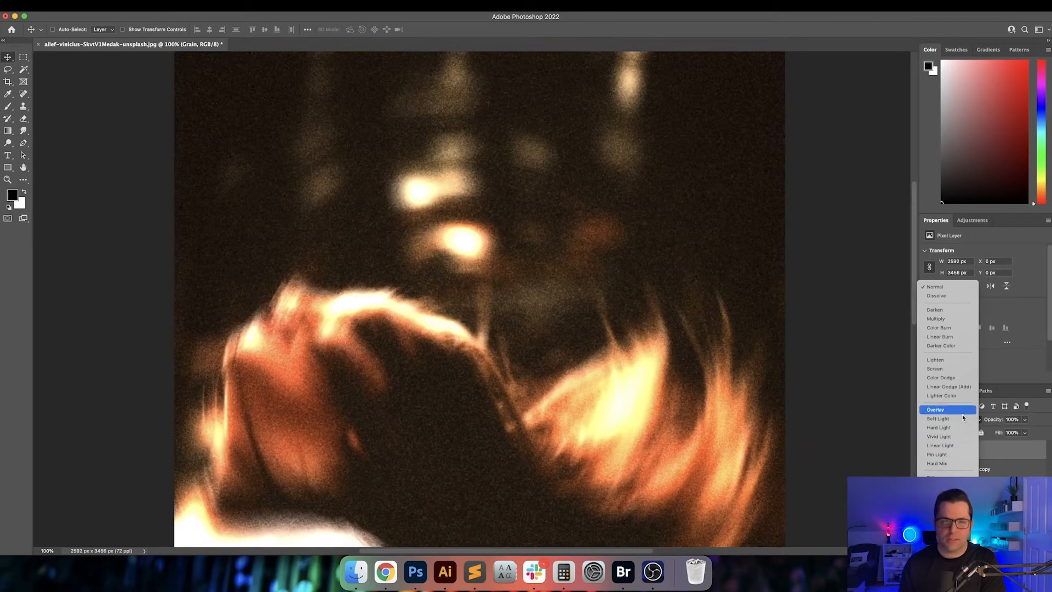
key("Up")
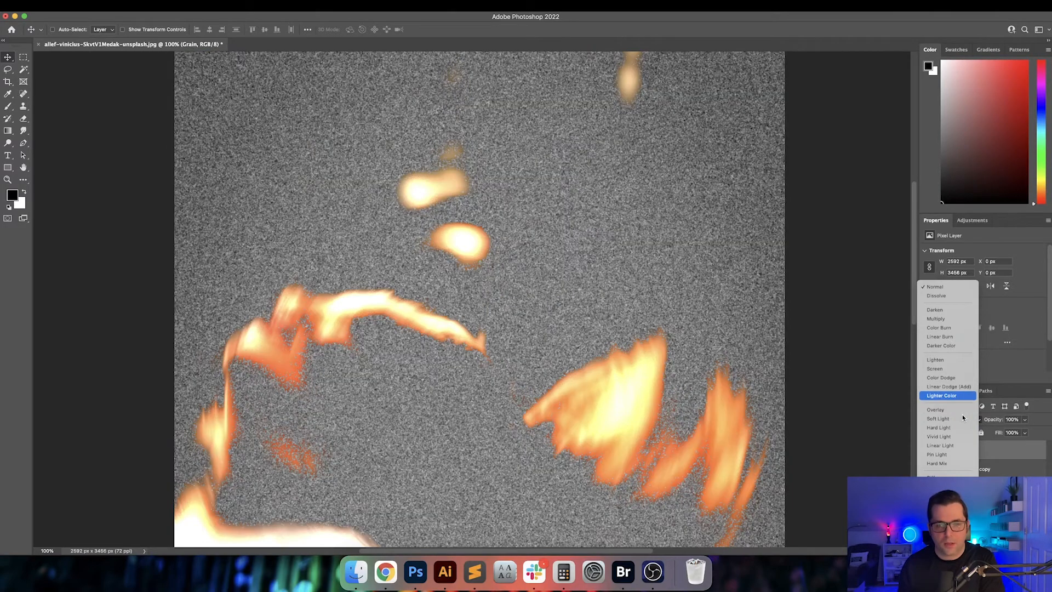
key("Up")
key("Up")
key("Up")
key("Down")
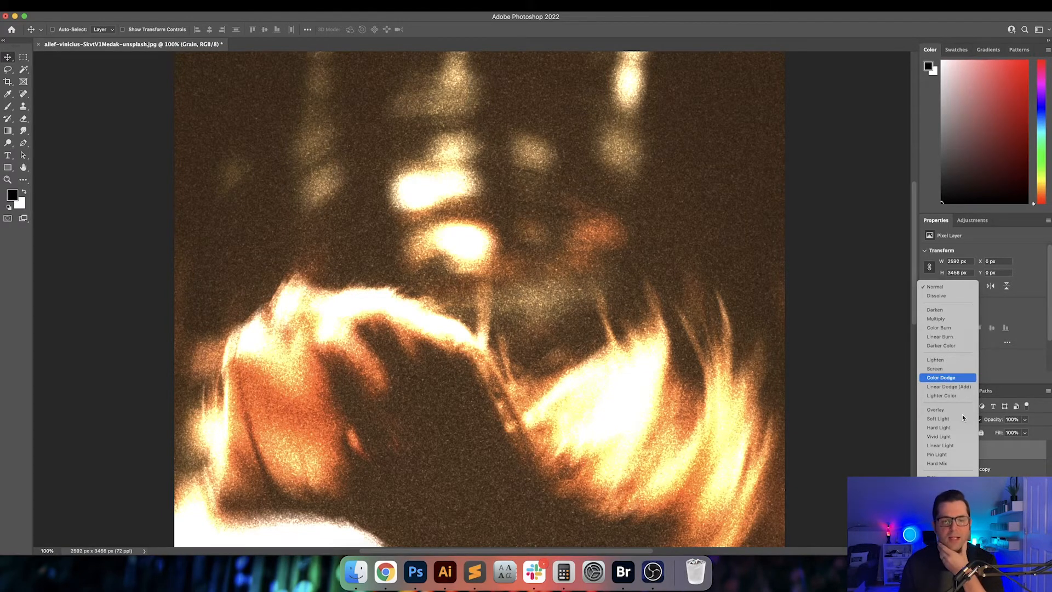
key("Up")
key("Up")
key("Up")
key("Up")
key("Up")
key("Up")
key("Up")
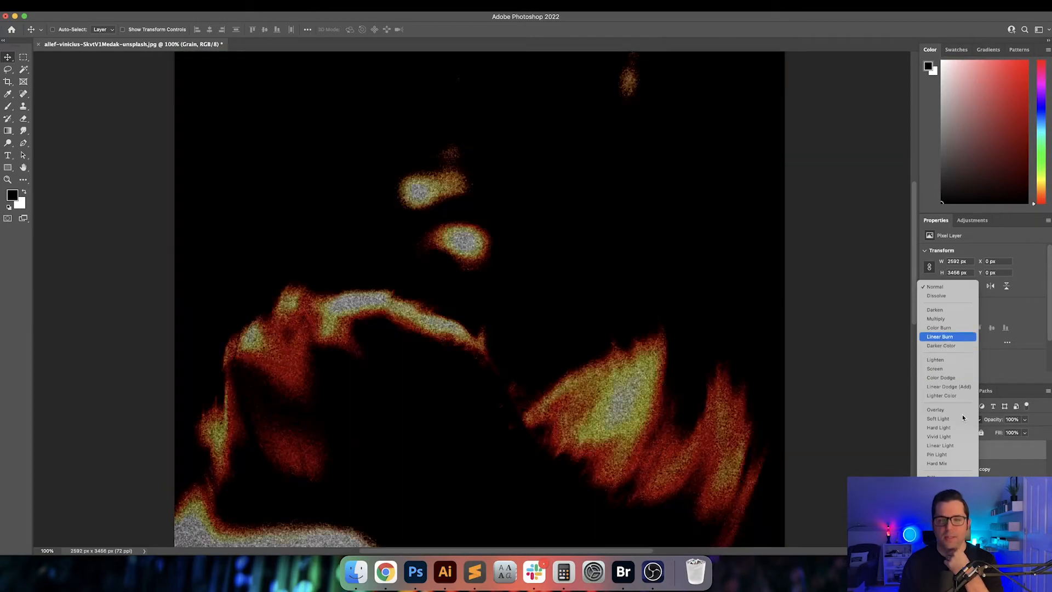
key("Up")
key("Up")
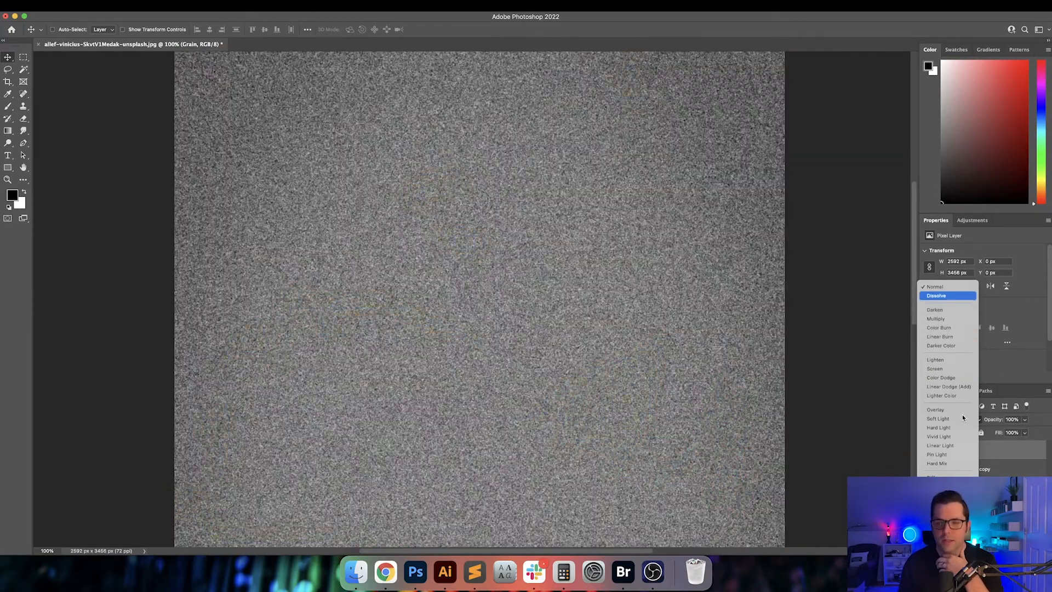
key("Down")
key("Down")
key("Down")
key("Down")
key("Down")
key("Down")
key("Down")
key("Down")
key("Down")
key("Down")
key("Down")
key("Down")
key("Down")
key("Down")
key("Down")
key("Down")
key("Down")
key("Down")
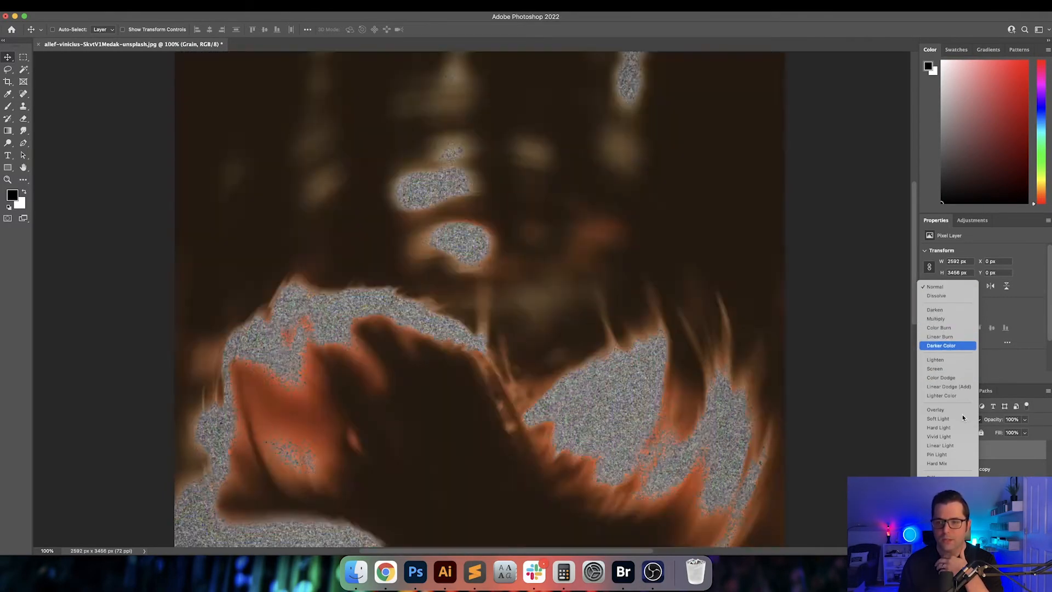
key("Down")
key("Down")
key("Down")
key("Down")
key("Down")
key("Down")
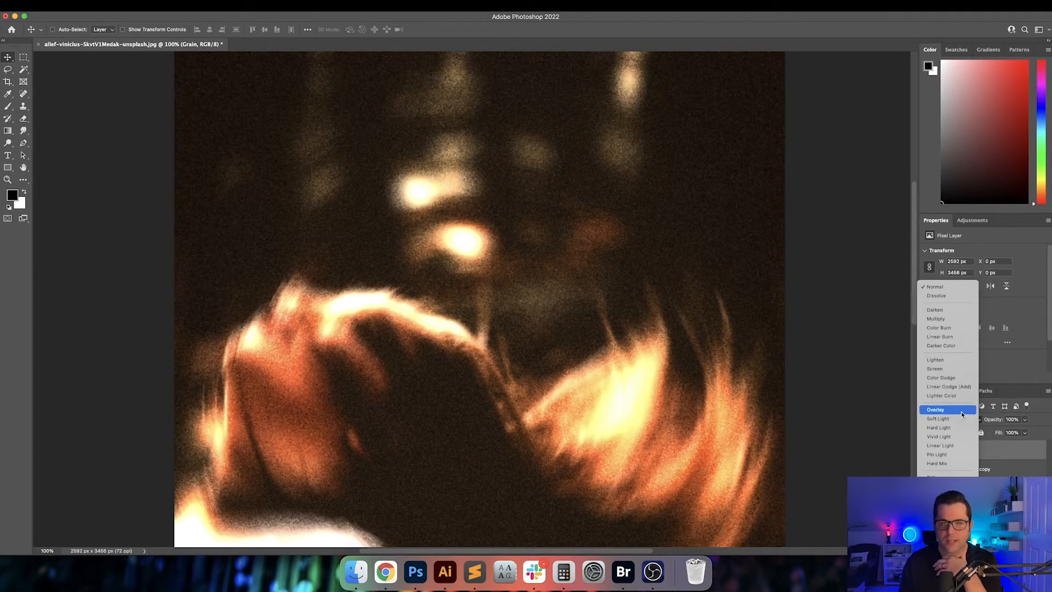
left_click(962, 419)
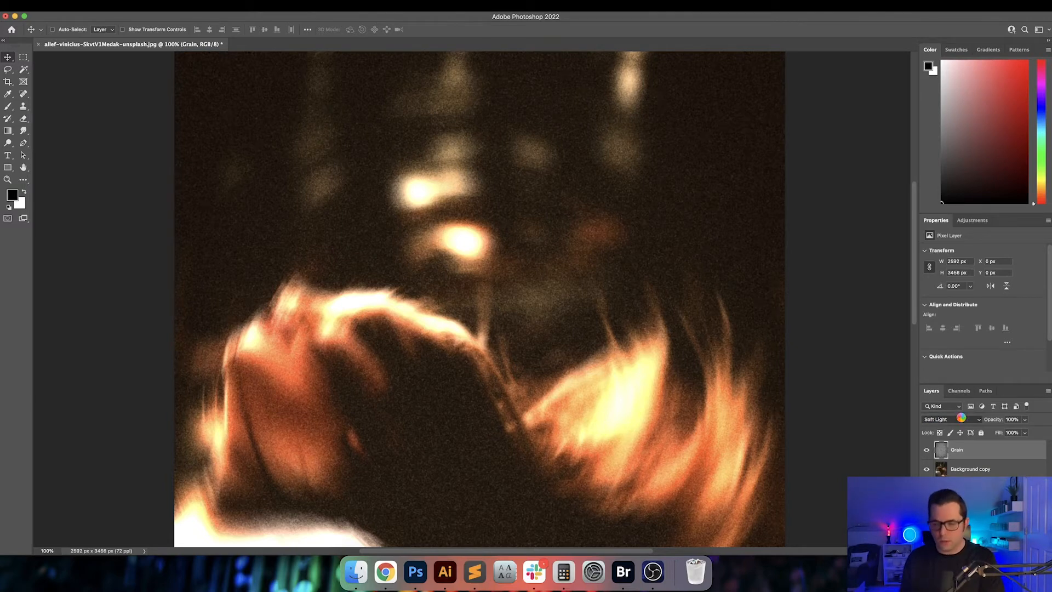
key("super+0")
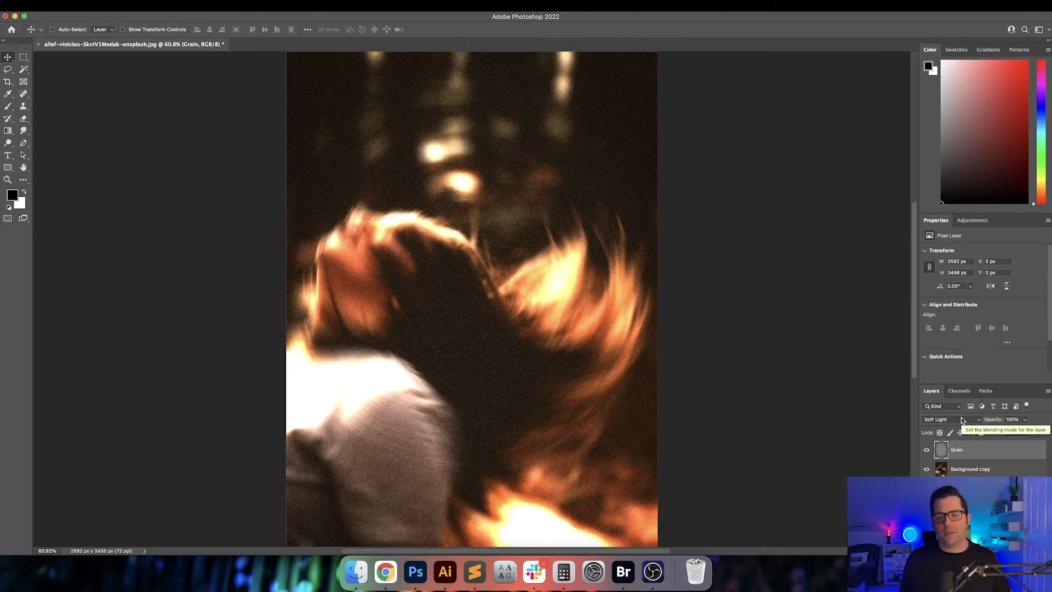
- Duplicate Layer 1, place the copy between Background copy and Grain, and set its blend mode to Color Dodge
left_click(1009, 470)
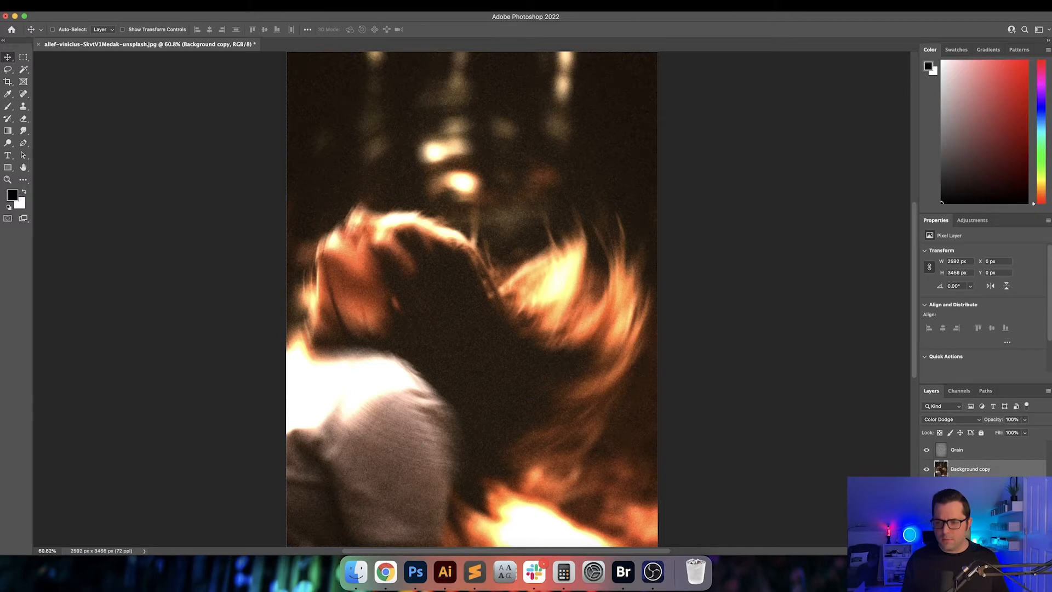
key("super+shift+alt+n")
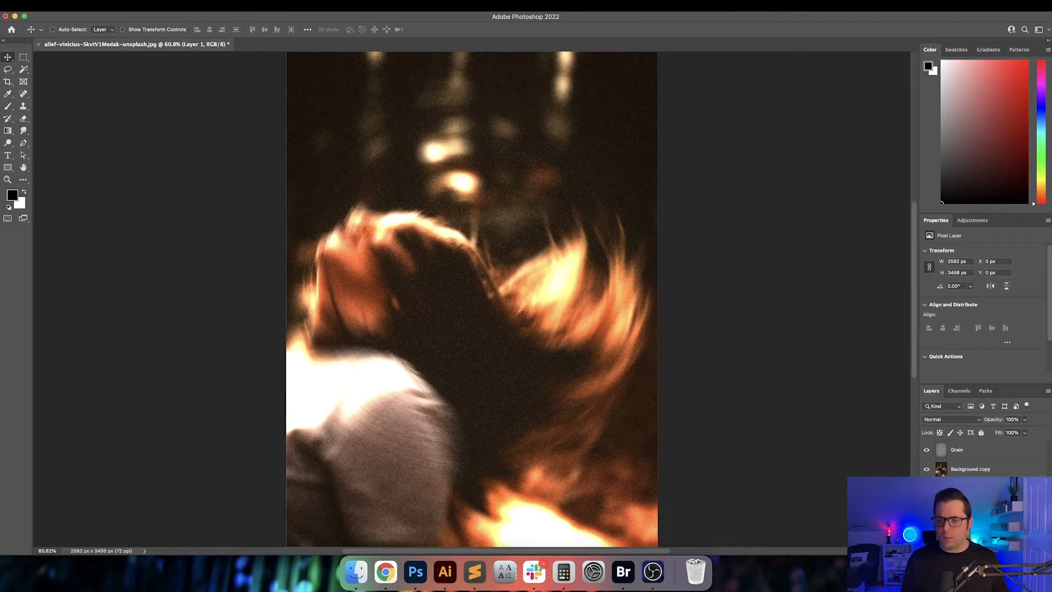
mouse_move(926, 467)
left_mouse_down()
mouse_move(927, 458)
mouse_move(926, 469)
left_mouse_up()
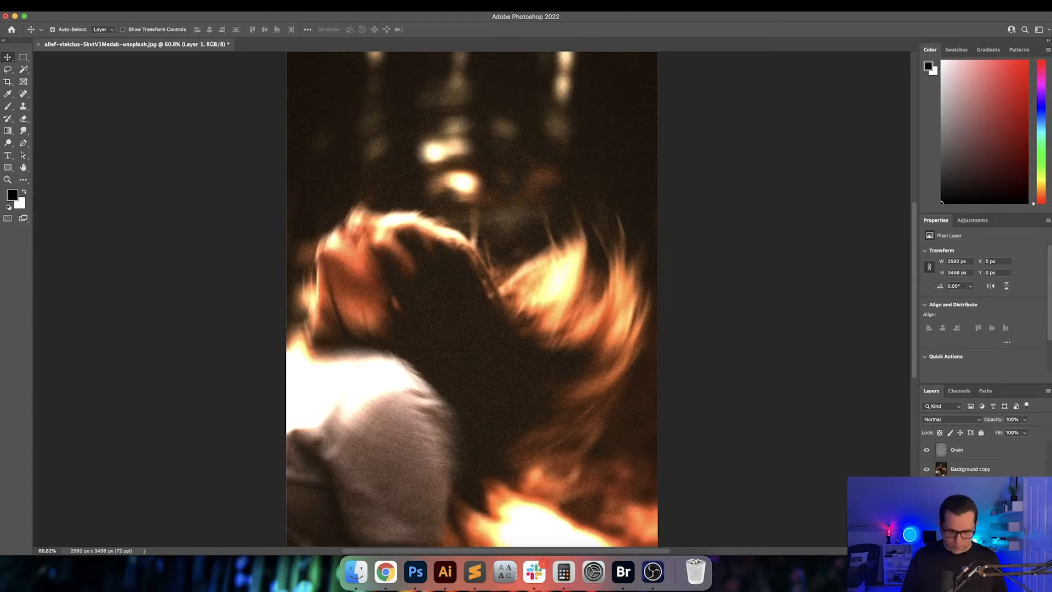
key("super+j")
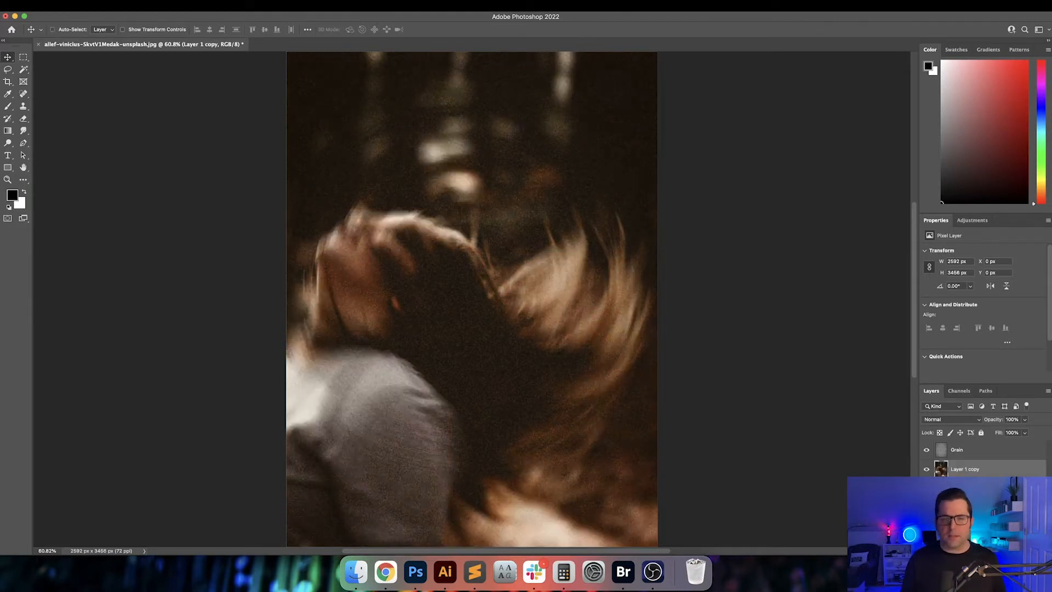
left_click(954, 419)
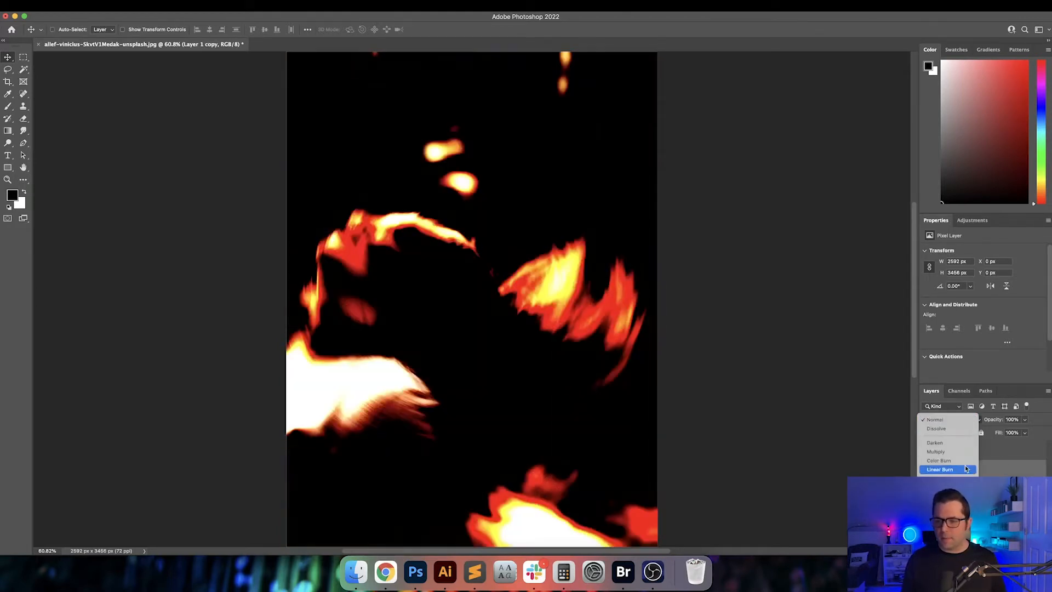
left_click(940, 510)
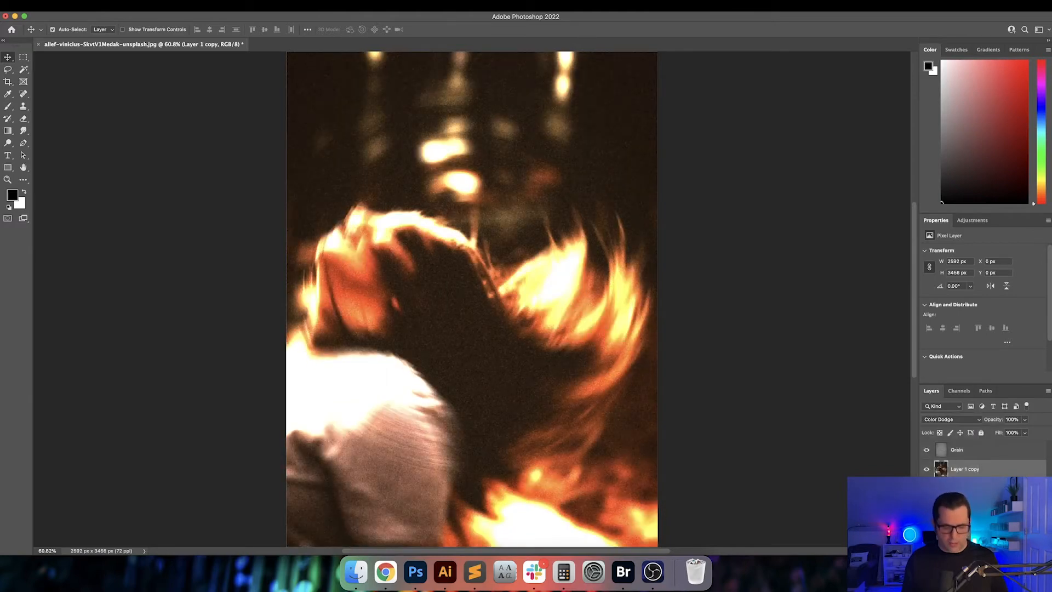
- Free-transform Layer 1 copy, trying rotations of 10, 5 and 25 degrees and settling on 20 degrees
key("super+t")
left_click(275, 31)
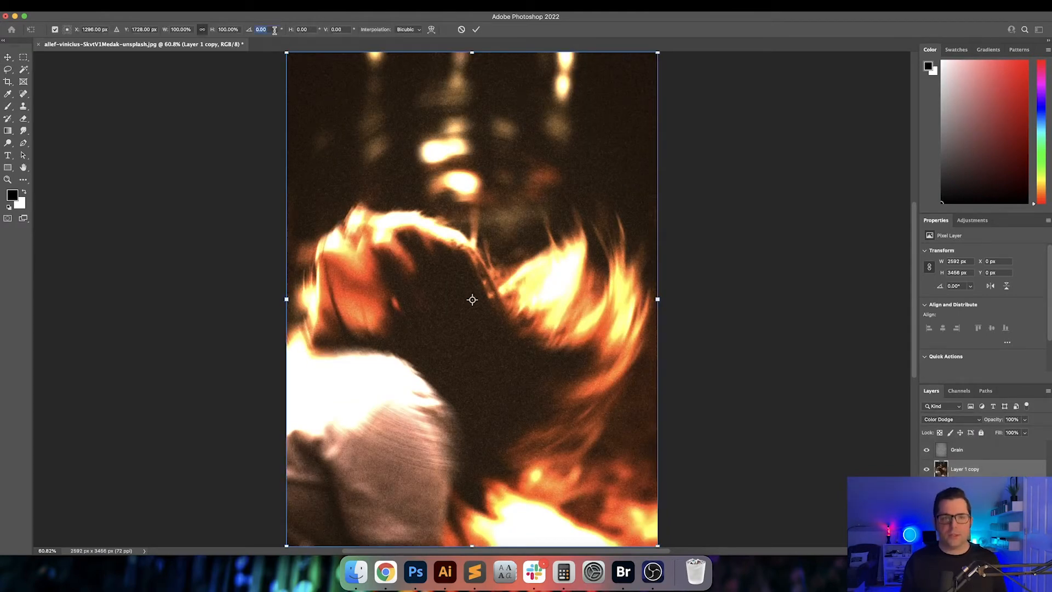
type("10")
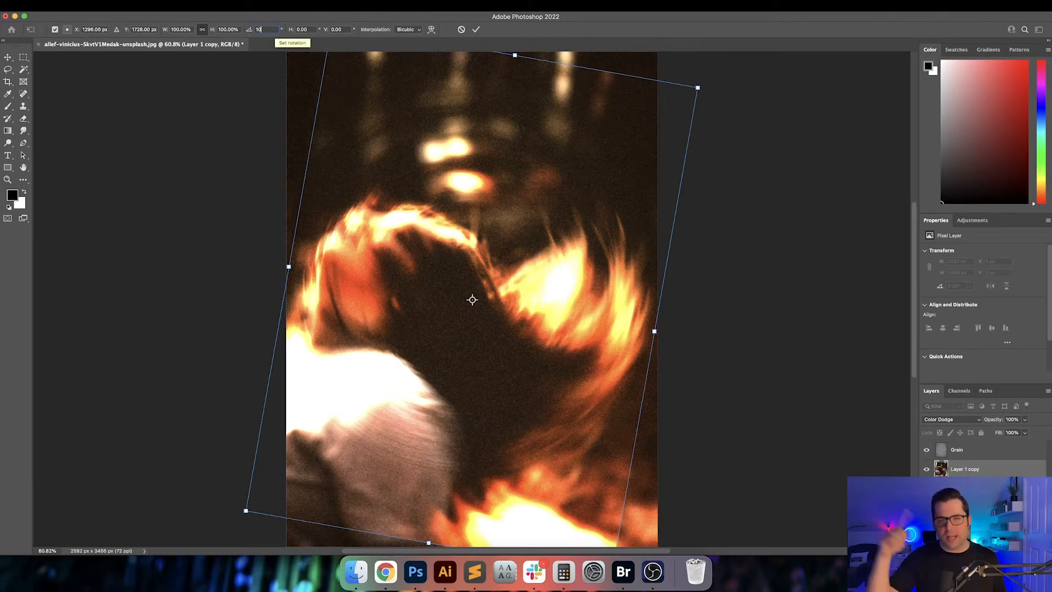
key("BackSpace")
key("BackSpace")
type("5")
key("Tab")
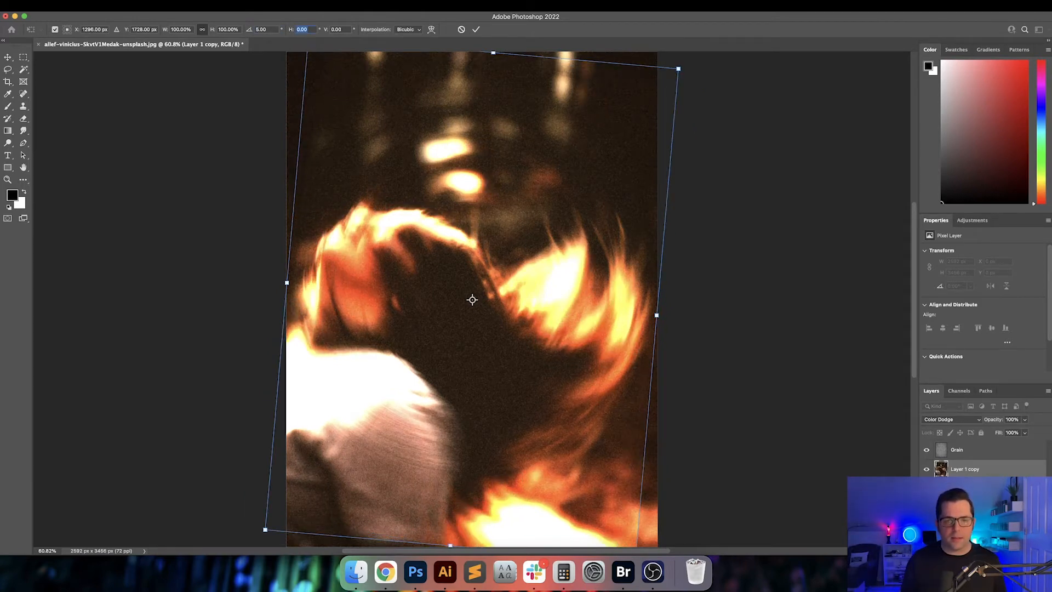
key("shift+Tab")
type("25")
key("Tab")
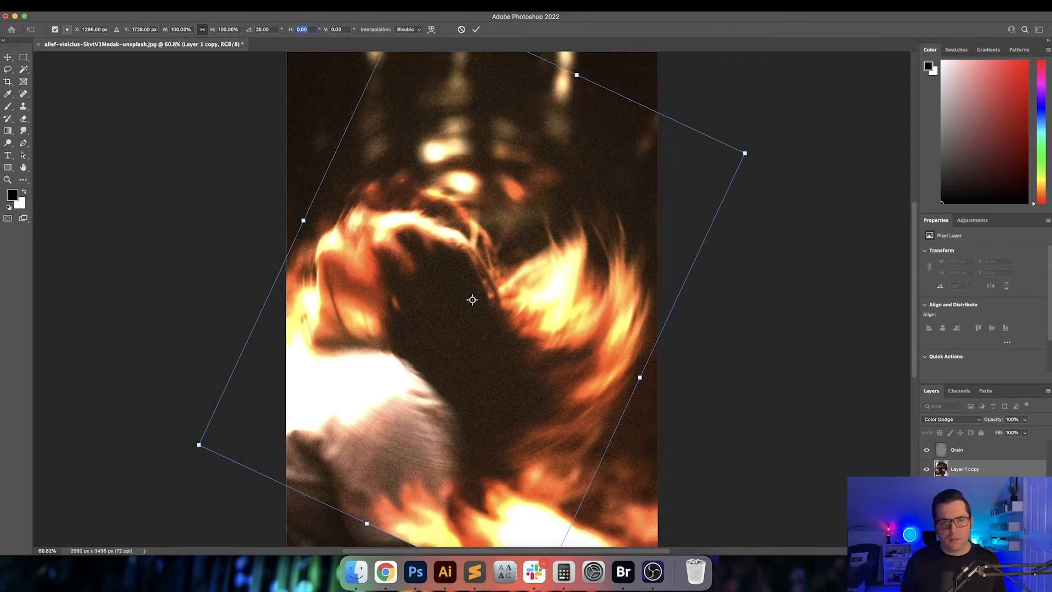
key("shift+Tab")
type("20")
key("Tab")
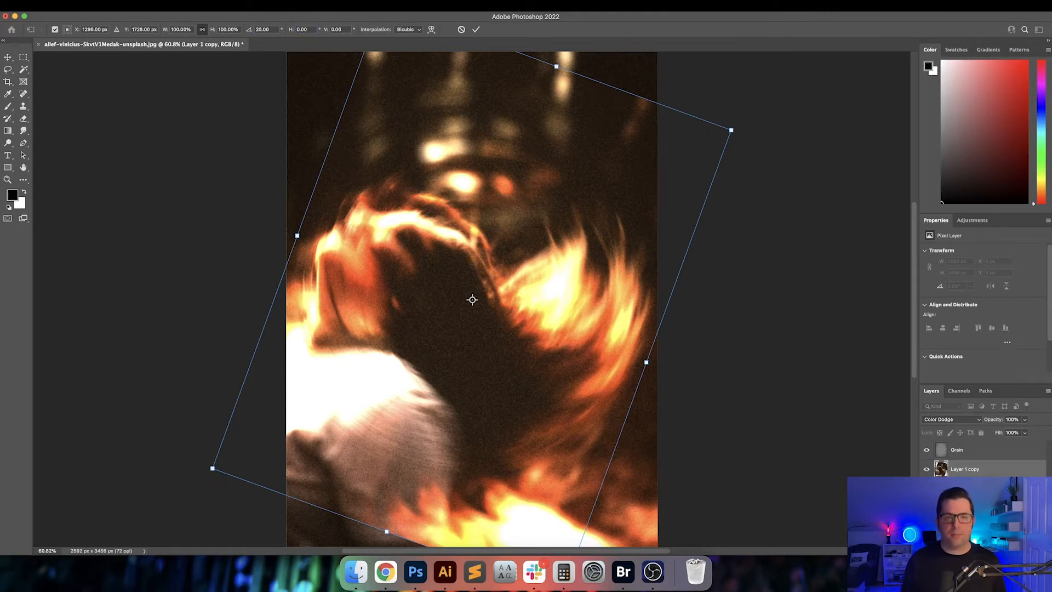
key("Return")
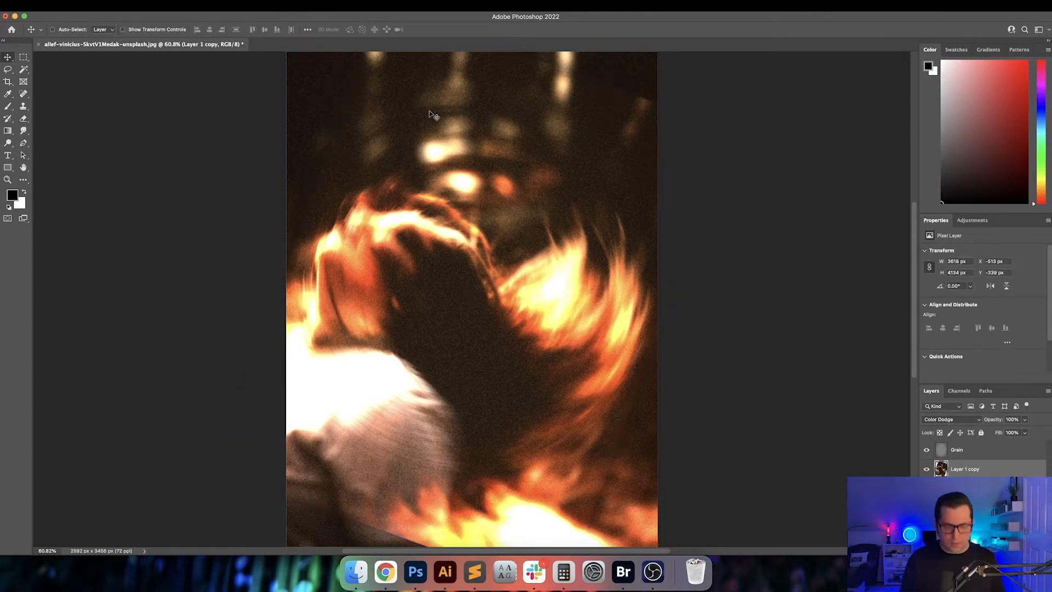
- Duplicate Layer 1 copy and rotate the new duplicate by another 20 degrees about its centre
left_click_drag(433, 116, 432, 108)
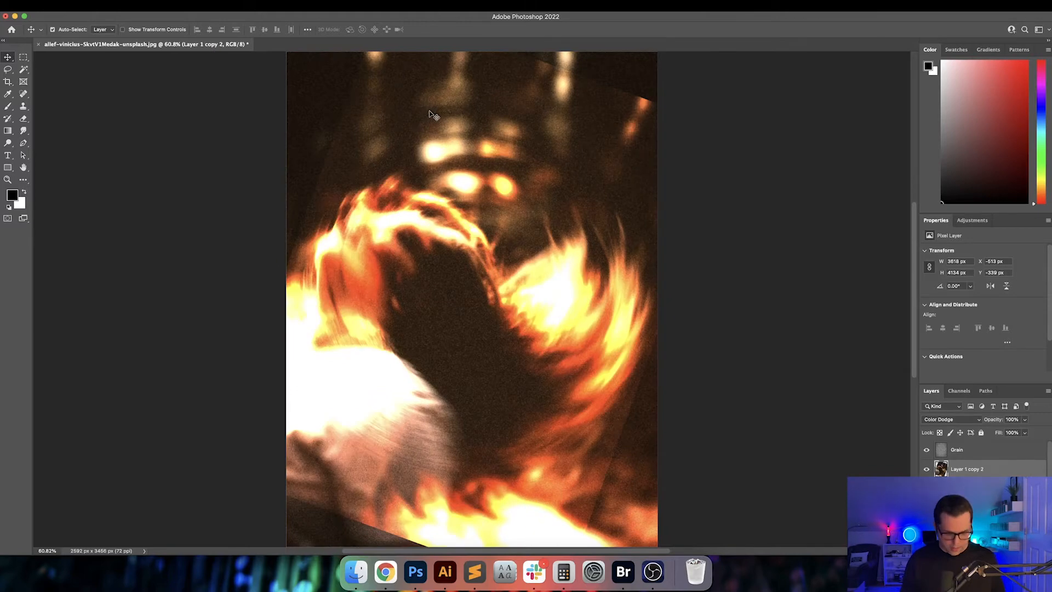
key("super+t")
type("20.00")
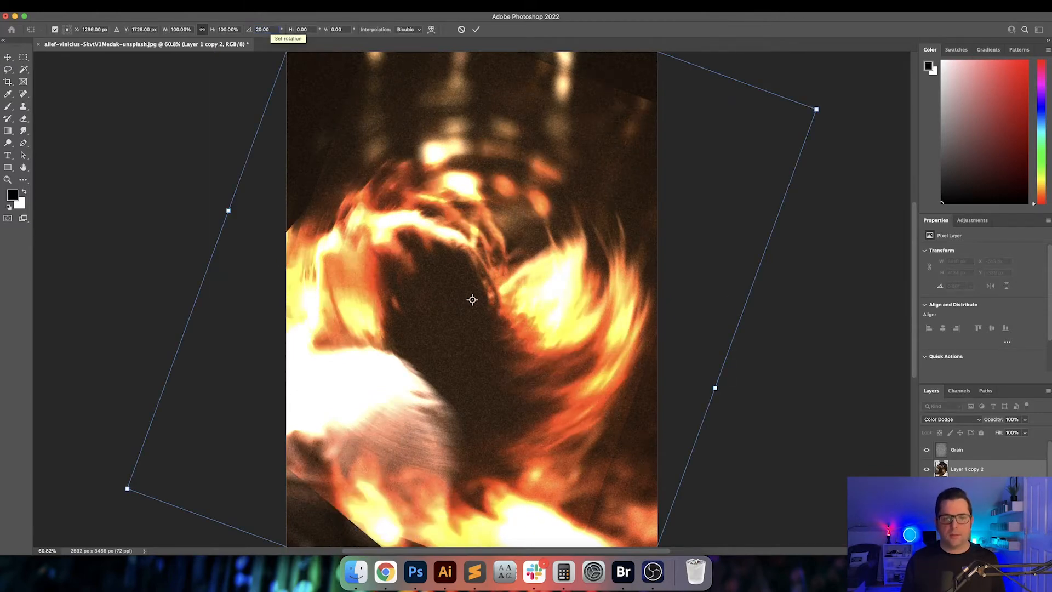
key("Return")
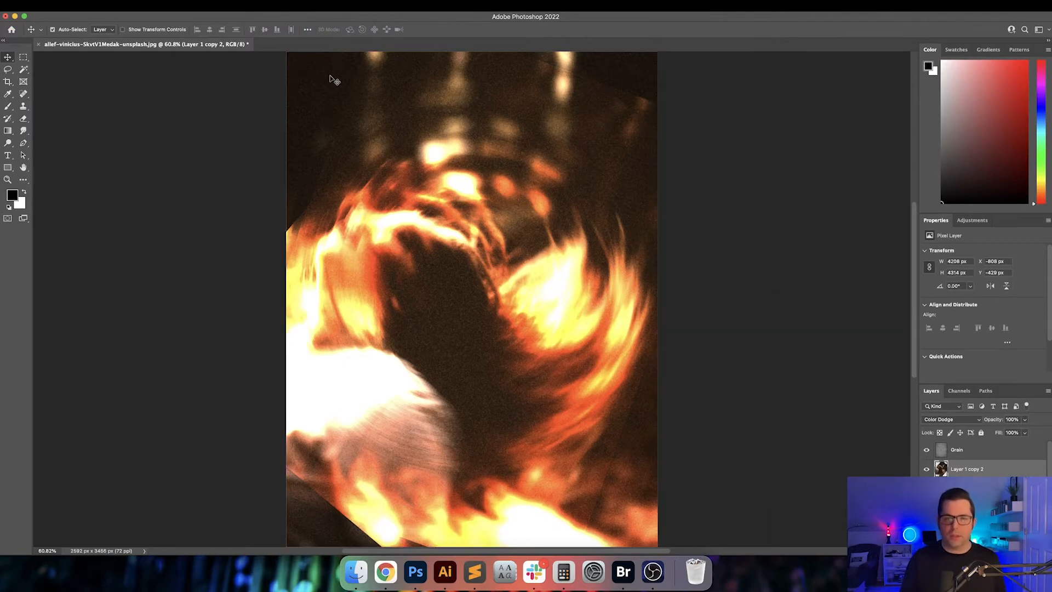
- Erase the hard rotated edge along the image's left side on Layer 1 copy 2 with a 300-pixel Eraser brush
key("super+minus")
key("e")
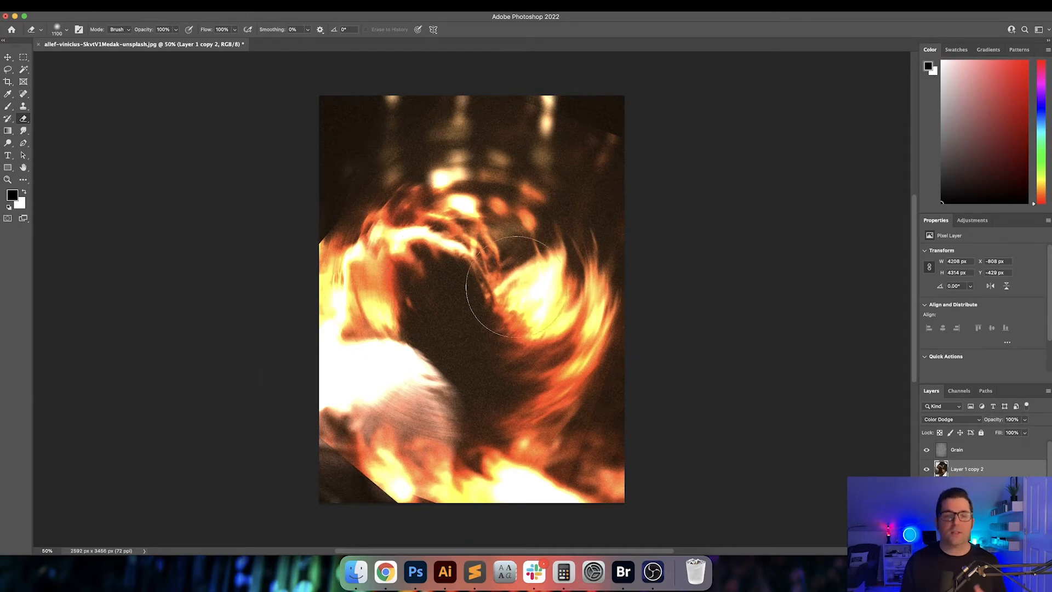
key("bracketleft")
key("bracketleft")
key("bracketleft")
key("bracketleft")
key("bracketleft")
key("bracketleft")
key("bracketleft")
key("bracketleft")
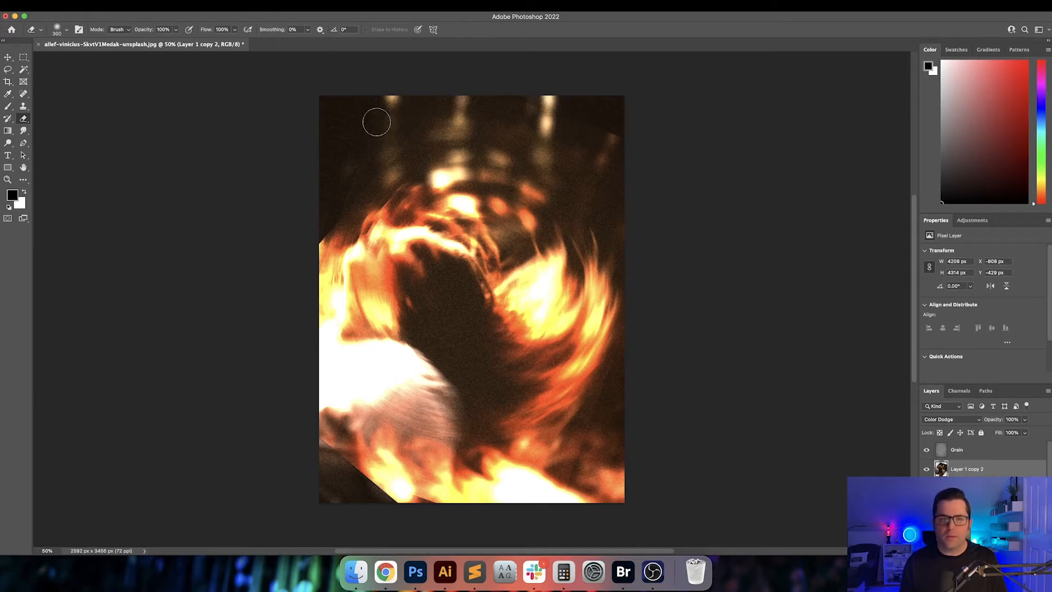
left_click_drag(330, 277, 330, 235)
key("super+z")
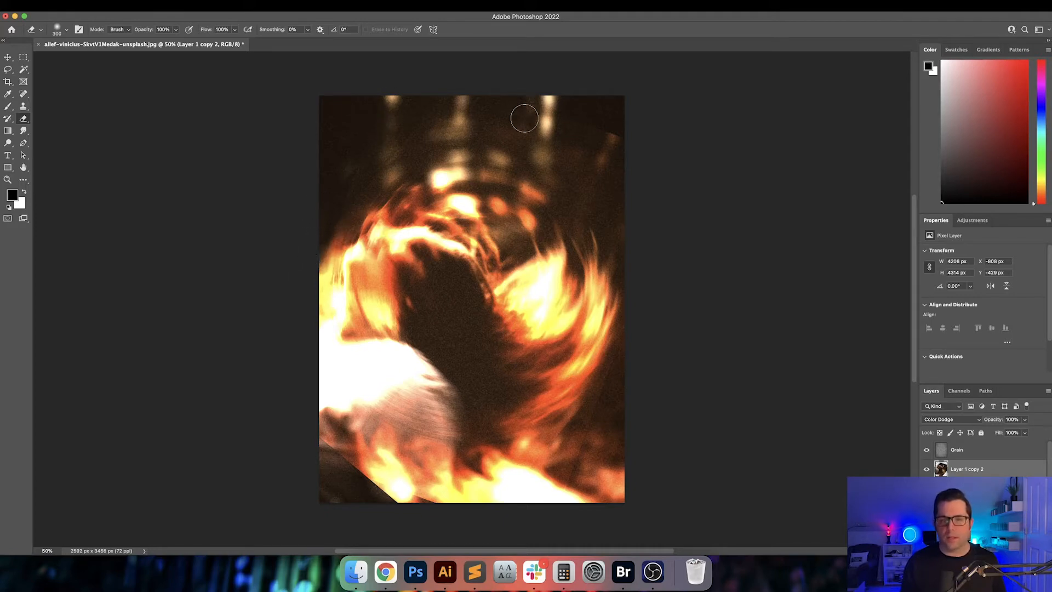
- Erase the hard edge in the image's upper-right corner on Layer 1 copy and set the Eraser's flow to 20%
key("alt+bracketleft")
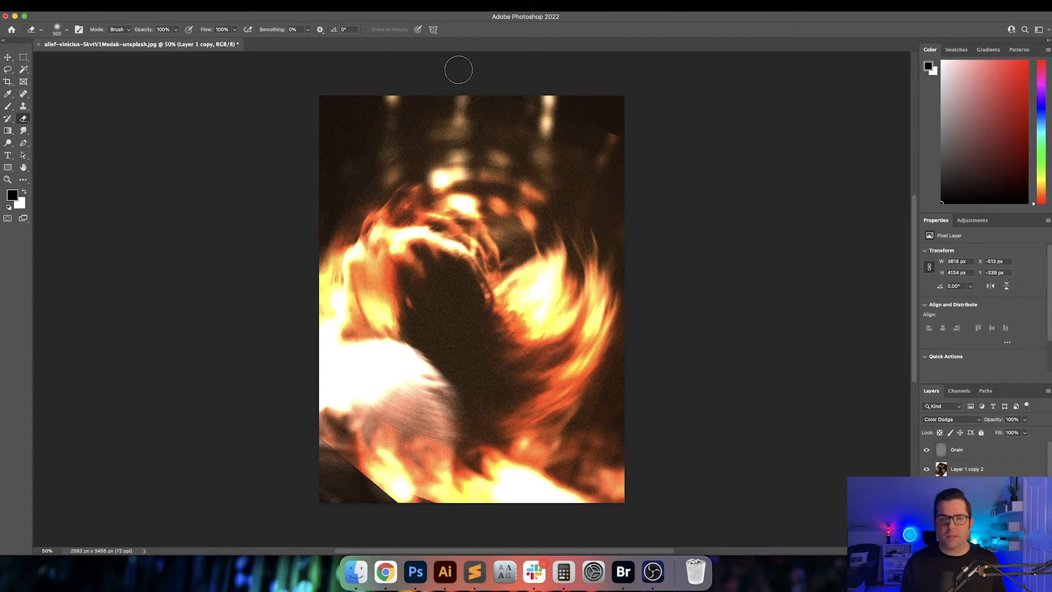
mouse_move(498, 90)
left_mouse_down()
mouse_move(580, 129)
mouse_move(575, 108)
mouse_move(610, 132)
left_mouse_up()
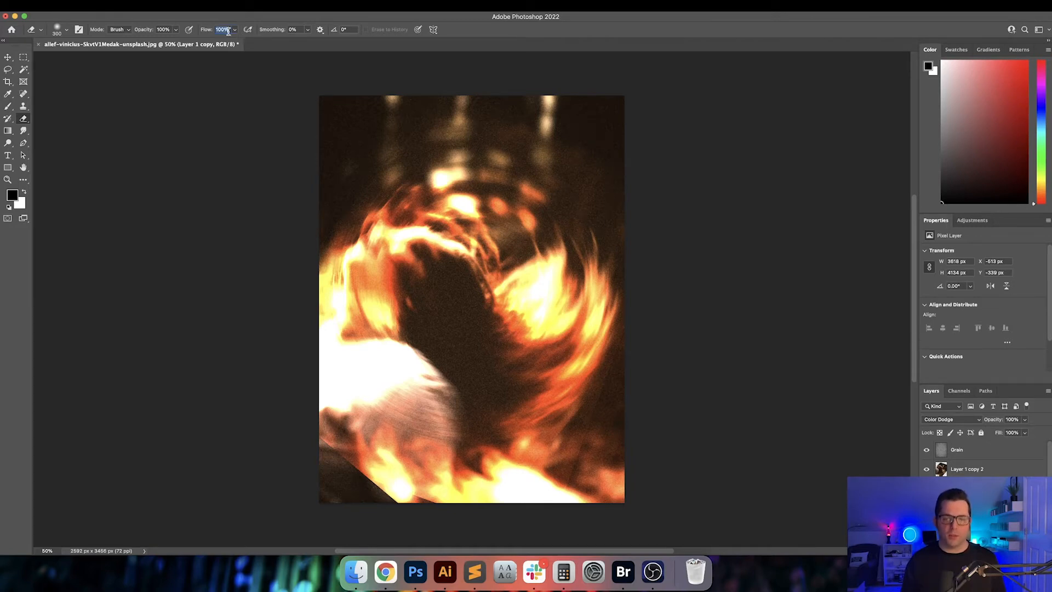
type("20")
key("Return")
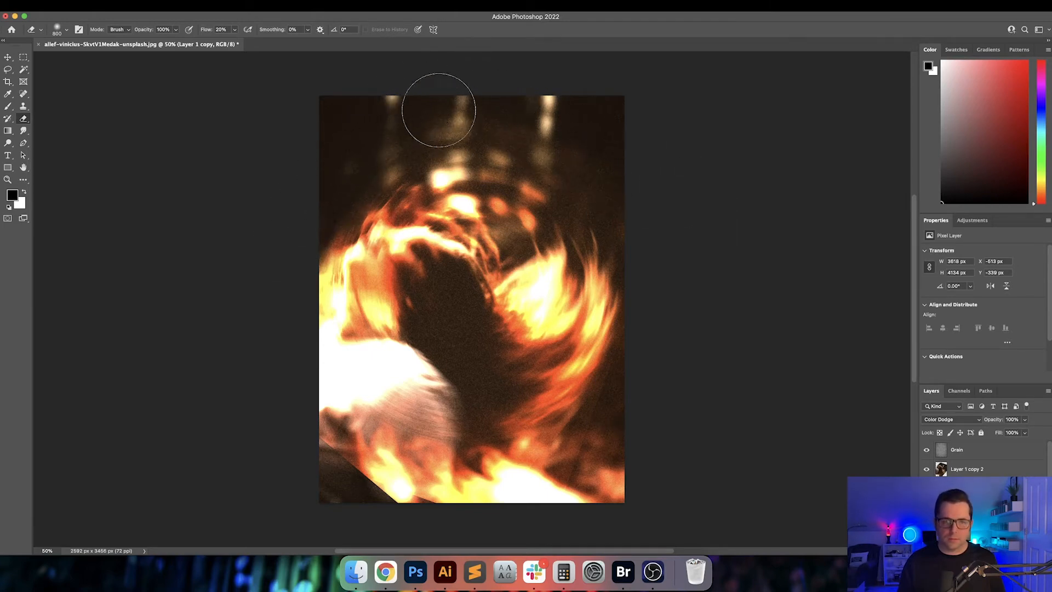
- Using an 800-pixel Eraser, soften the hard edges at the lower left and lower right of Layer 1 copy 2 and Layer 1 copy
key("alt+bracketright")
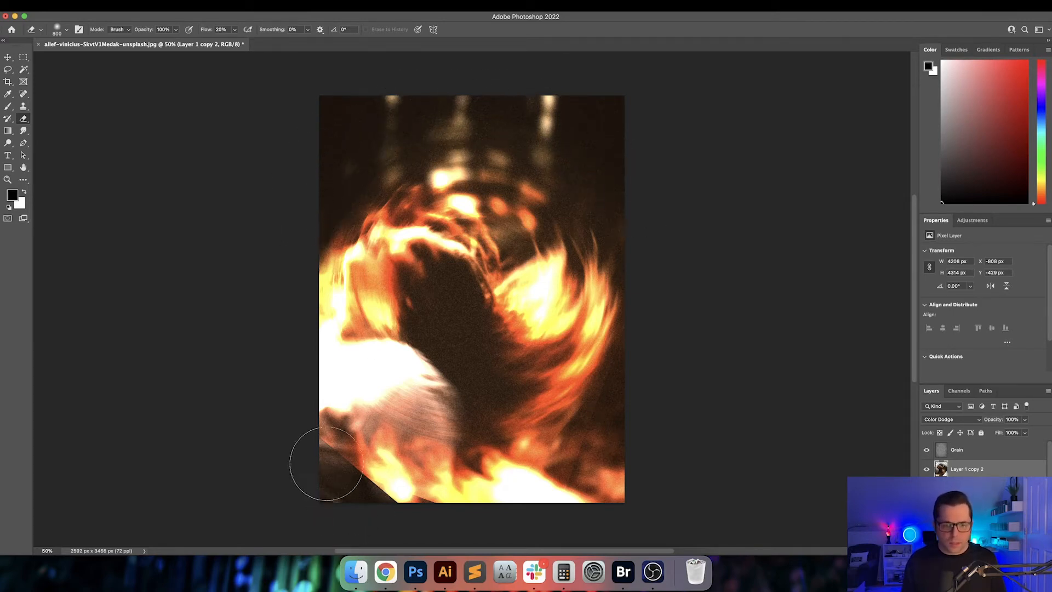
mouse_move(317, 446)
left_mouse_down()
mouse_move(411, 518)
mouse_move(291, 441)
mouse_move(360, 494)
mouse_move(336, 480)
mouse_move(417, 522)
mouse_move(370, 509)
mouse_move(399, 521)
left_mouse_up()
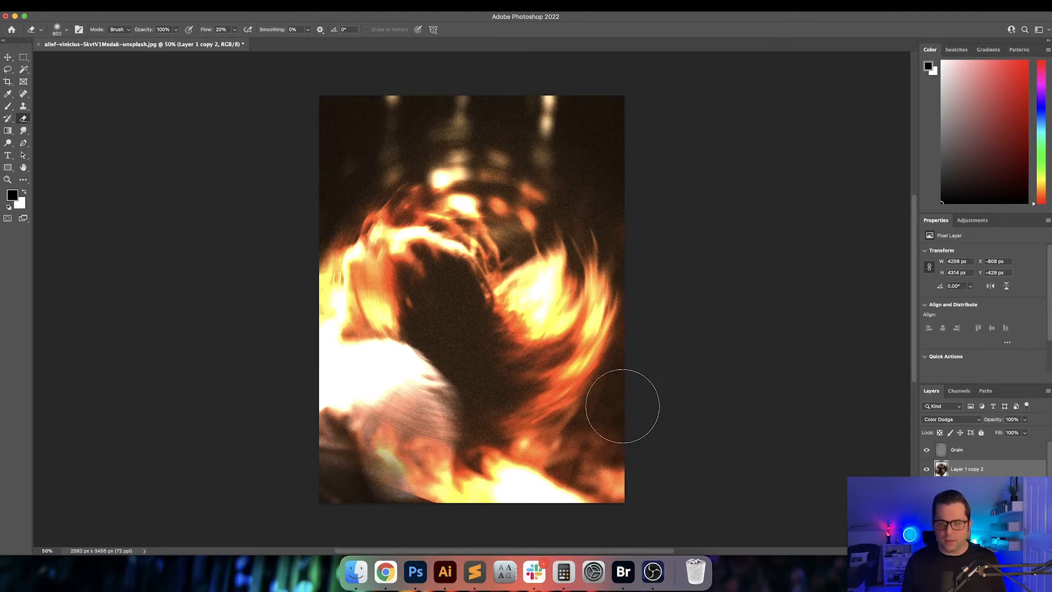
mouse_move(634, 338)
left_mouse_down()
mouse_move(594, 438)
mouse_move(609, 376)
mouse_move(598, 418)
mouse_move(615, 383)
mouse_move(606, 451)
mouse_move(557, 521)
left_mouse_up()
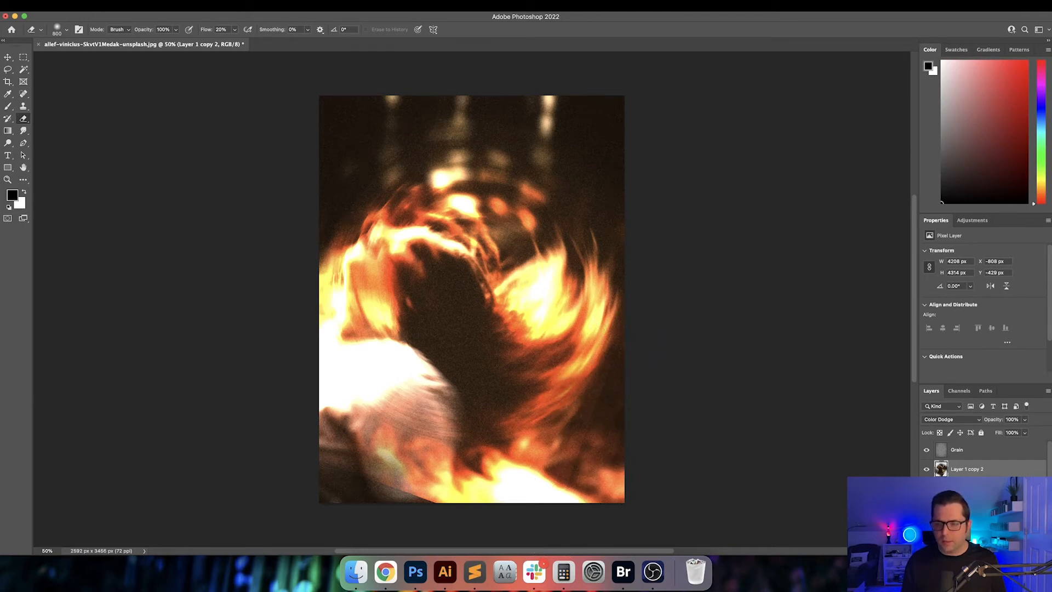
left_click(968, 488)
mouse_move(632, 379)
left_mouse_down()
mouse_move(573, 496)
mouse_move(606, 411)
mouse_move(643, 362)
mouse_move(571, 506)
mouse_move(348, 487)
mouse_move(453, 535)
mouse_move(305, 470)
mouse_move(463, 524)
mouse_move(336, 501)
mouse_move(429, 517)
mouse_move(317, 469)
mouse_move(418, 519)
mouse_move(501, 521)
mouse_move(301, 453)
mouse_move(517, 516)
mouse_move(614, 503)
left_mouse_up()
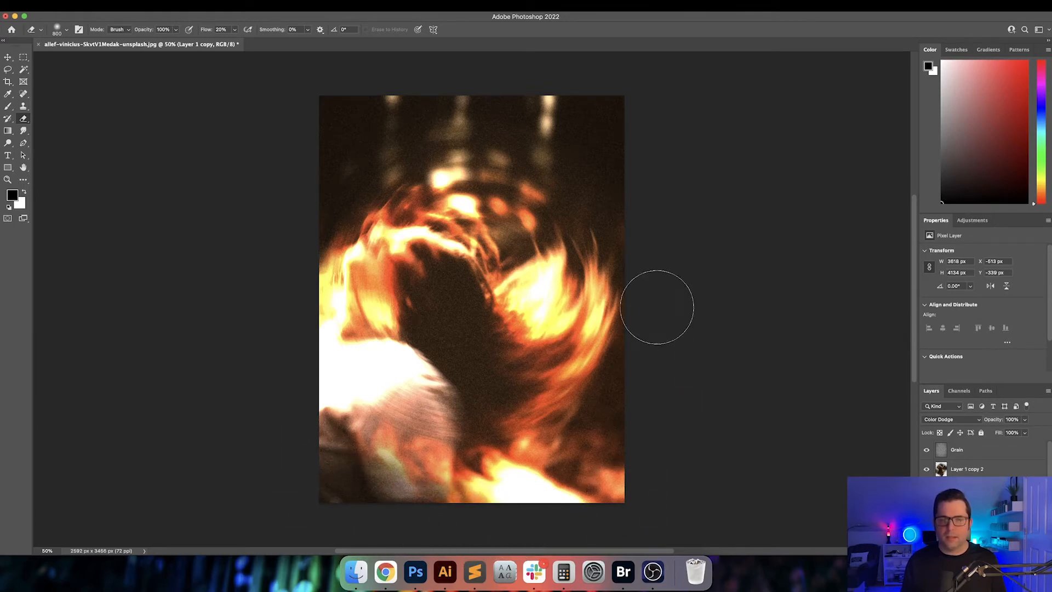
- Inspect the glowing swirl at 100% magnification and add a Hue/Saturation adjustment layer above the Grain layer
key("v")
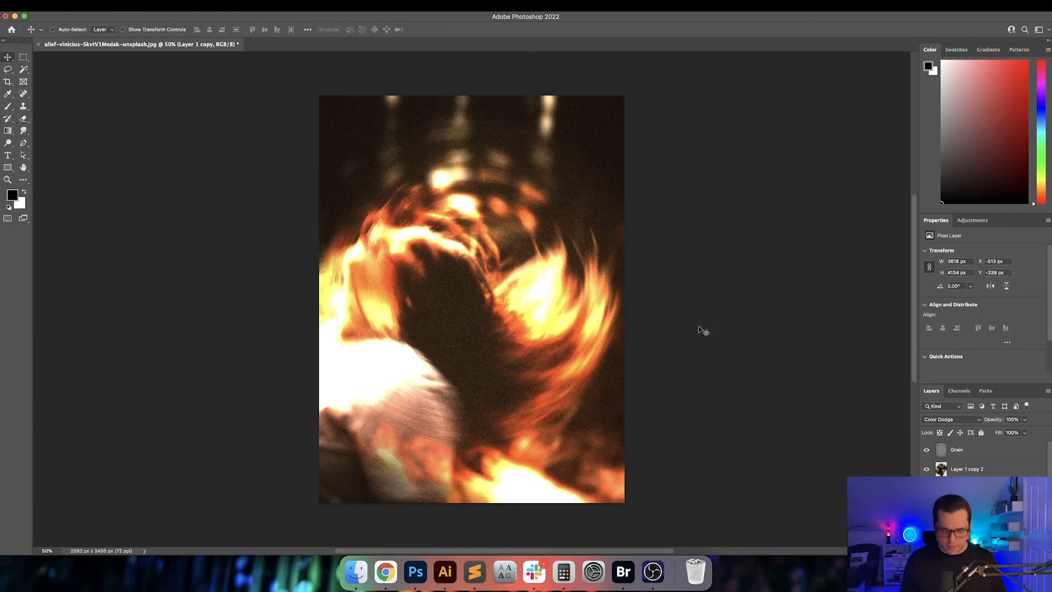
key("super+plus")
key("super+plus")
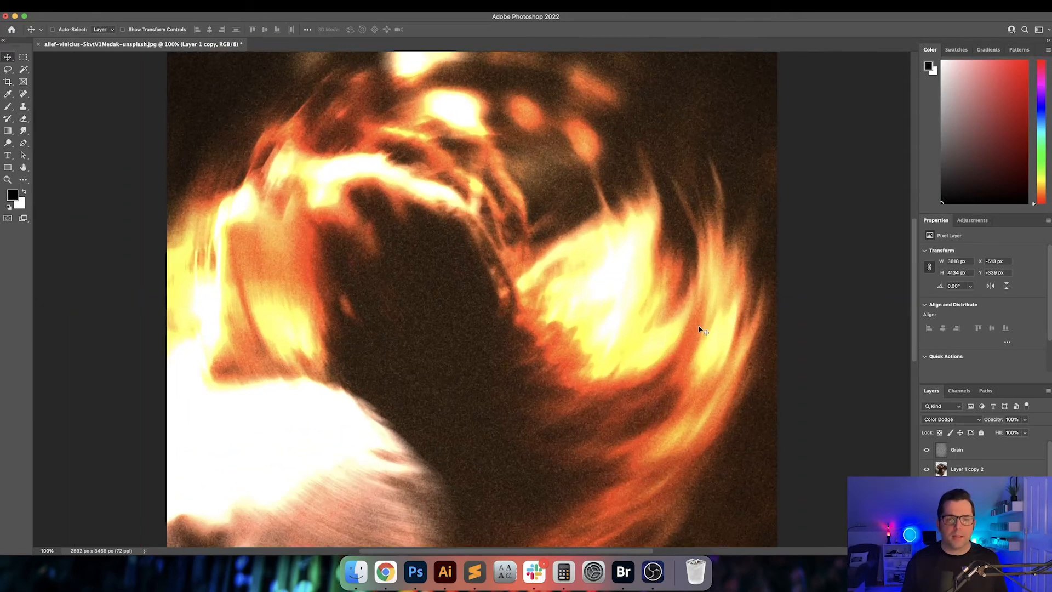
left_click_drag(512, 302, 534, 333)
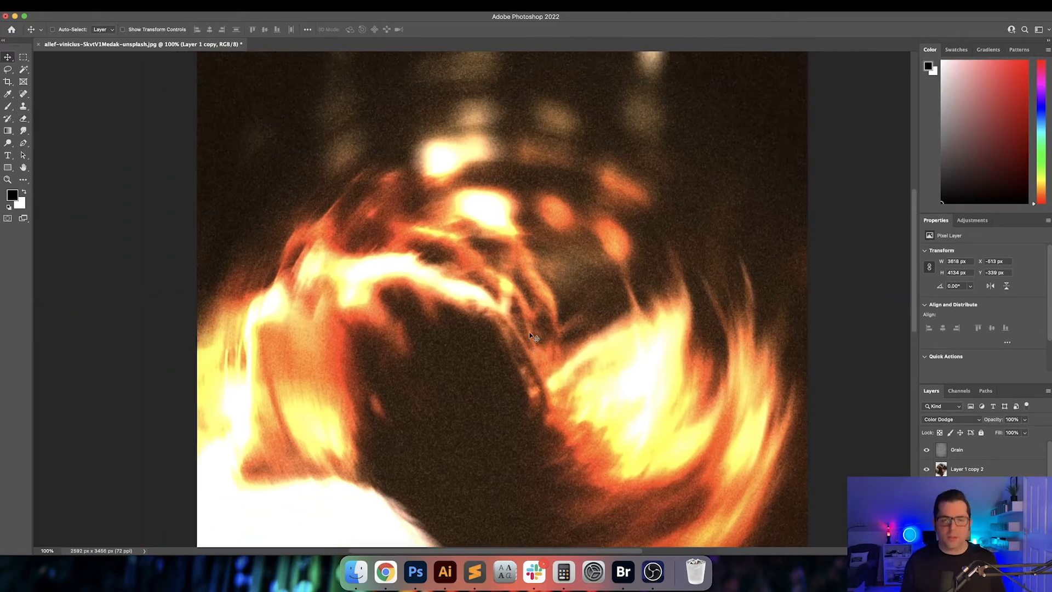
left_click_drag(568, 267, 572, 281)
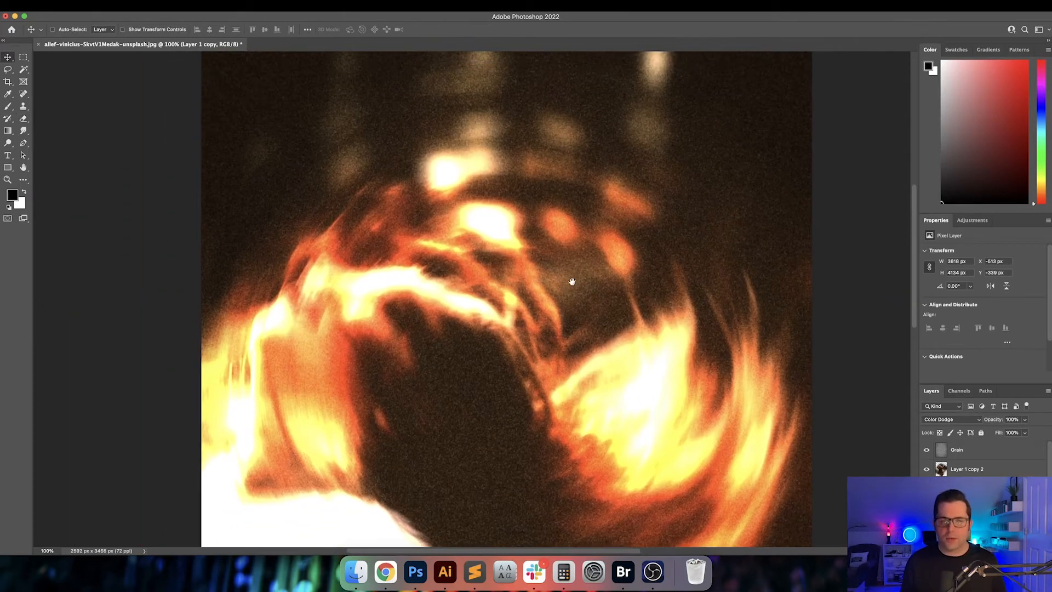
left_click(1013, 455)
left_click(986, 550)
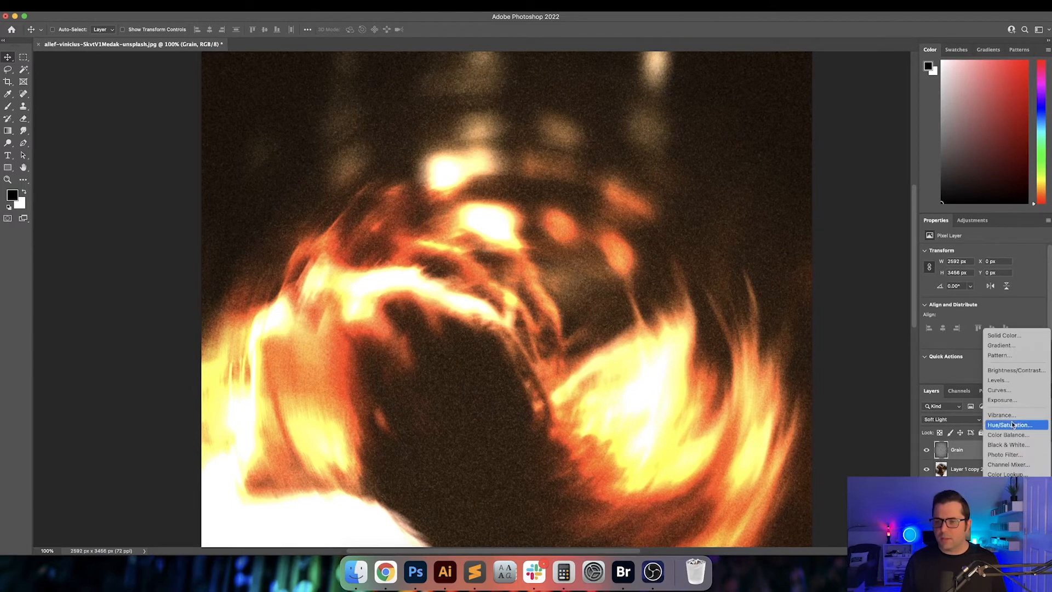
left_click(1014, 426)
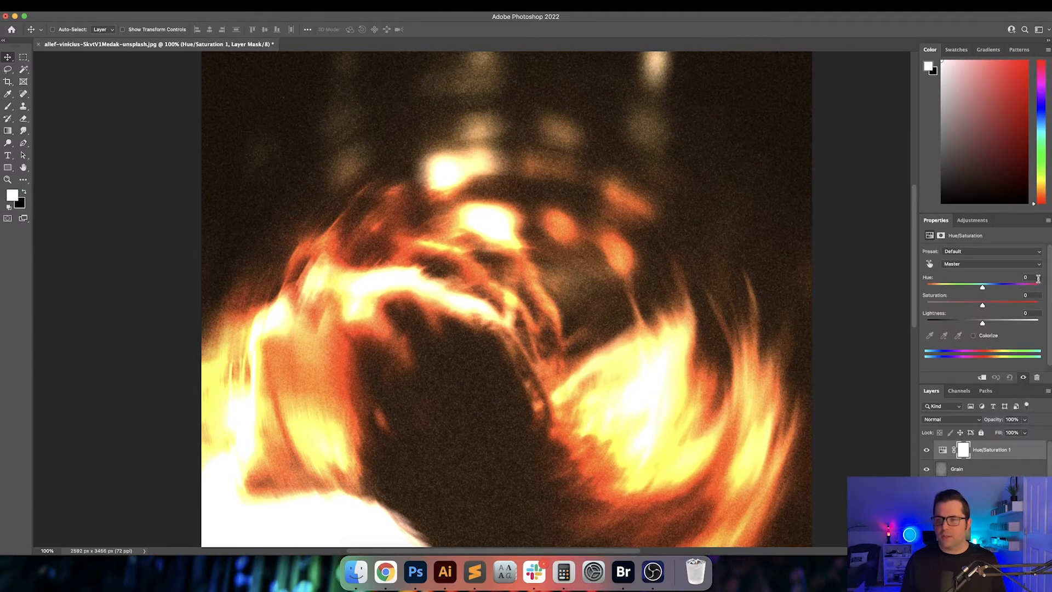
- Set the Hue/Saturation adjustment's Hue to -15 and its Saturation to -10
key("shift+Down")
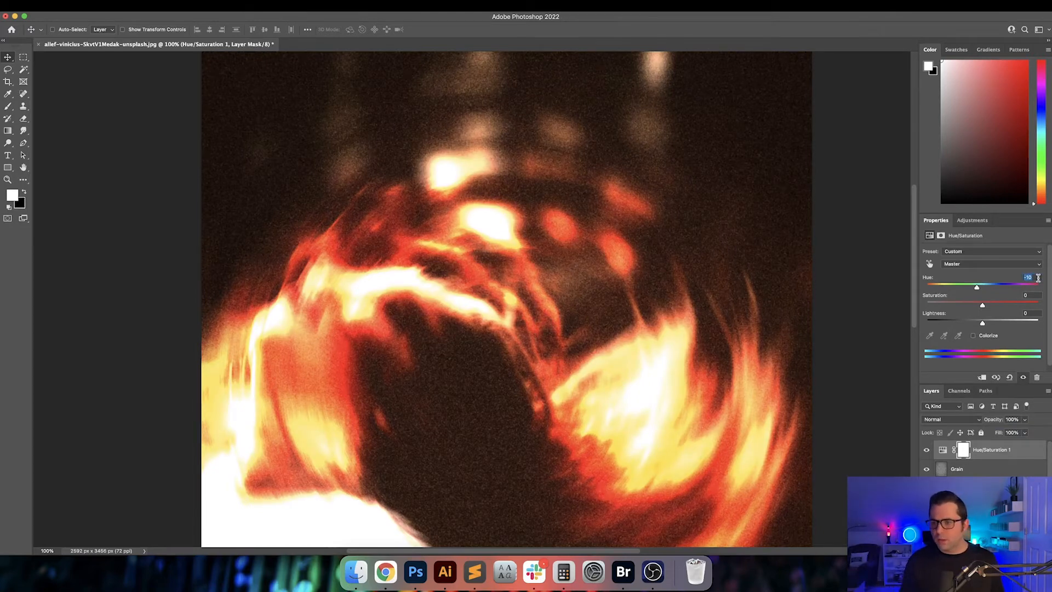
key("shift+Up")
key("shift+Down")
key("shift+Down")
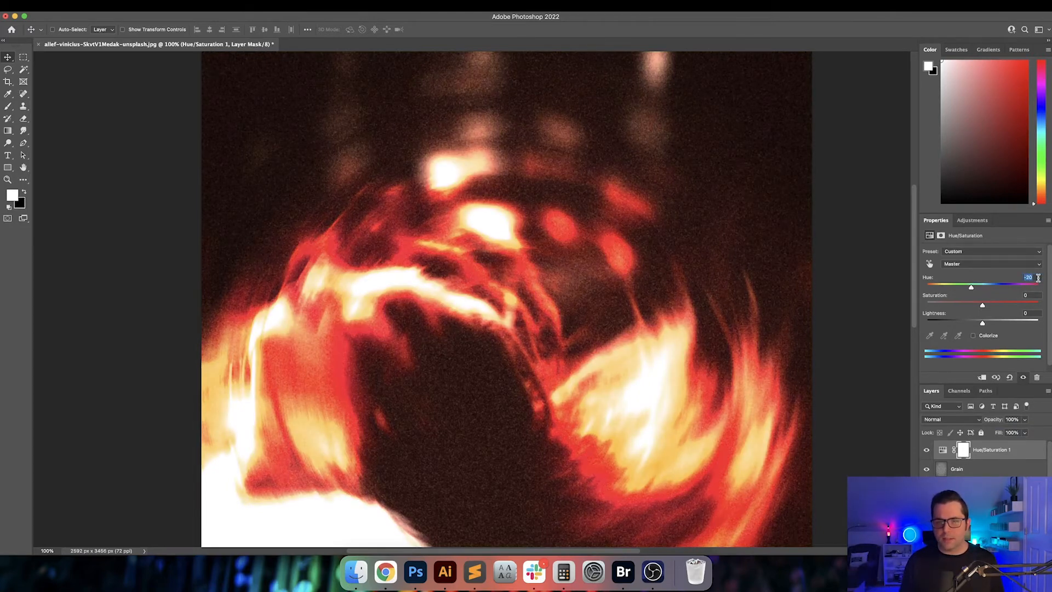
key("shift+Up")
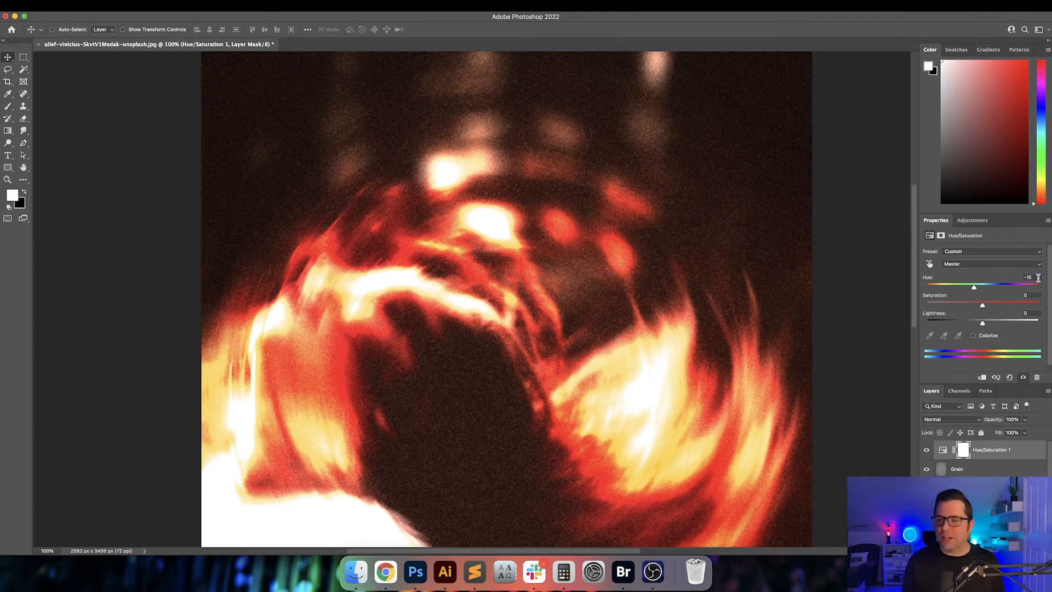
type("-10")
key("Return")
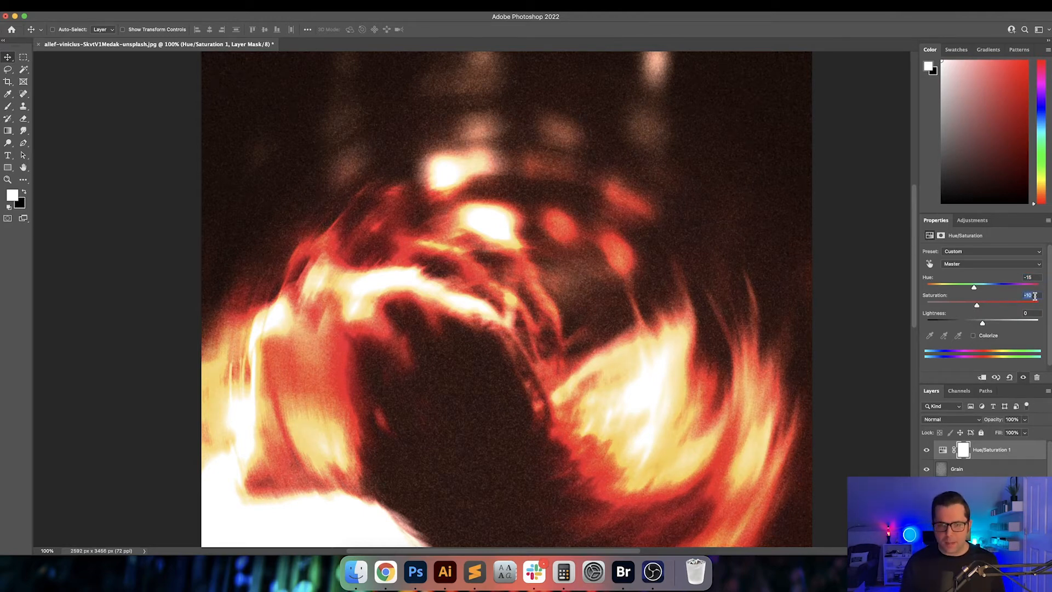
- Try a higher and a lower Lightness on the Hue/Saturation adjustment, ending at 0
key("shift+Up")
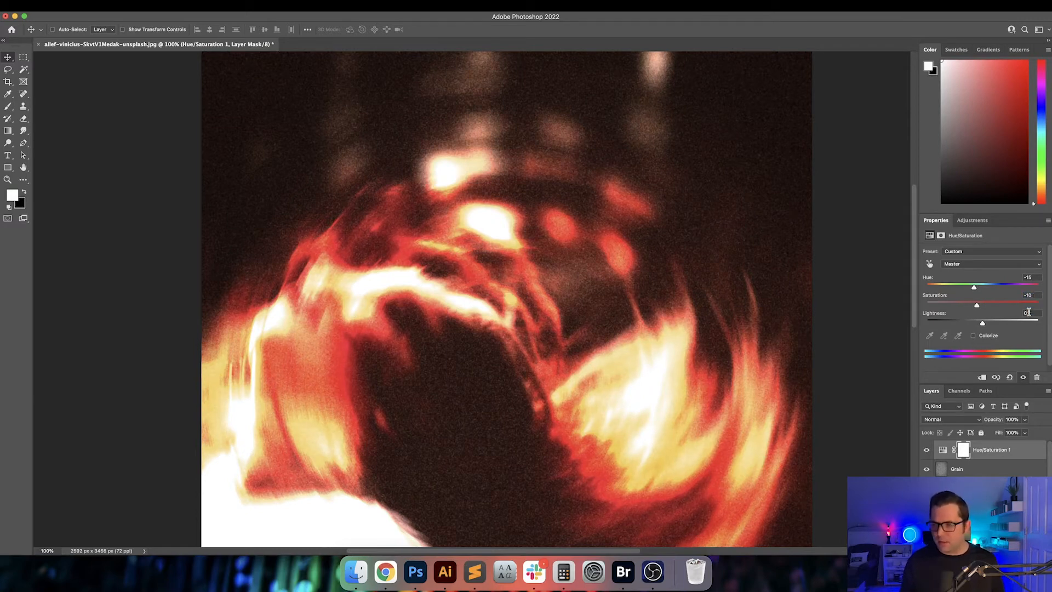
key("shift+Up")
key("shift+Down")
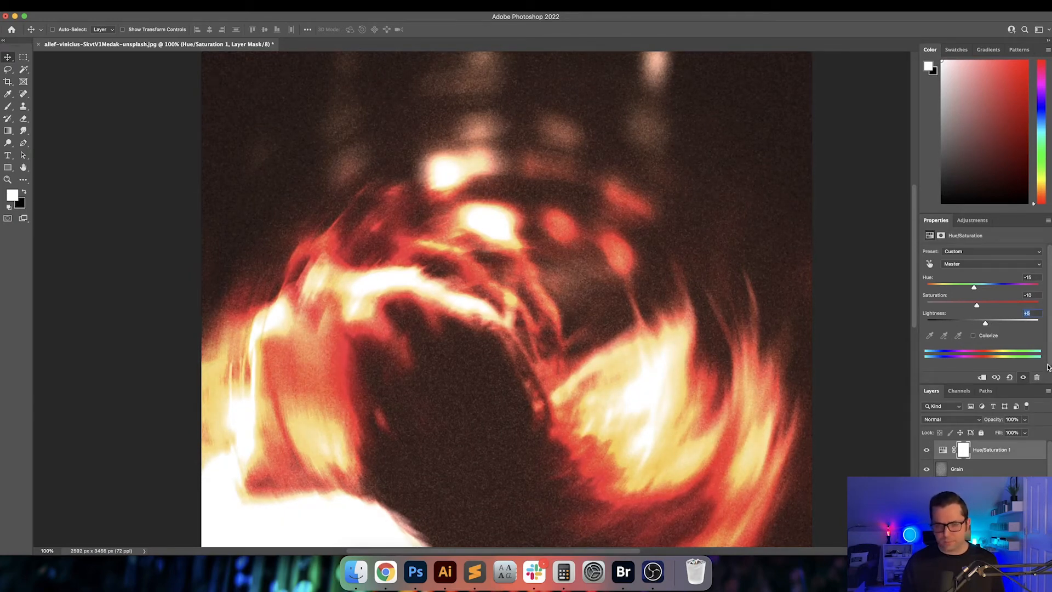
key("shift+Down")
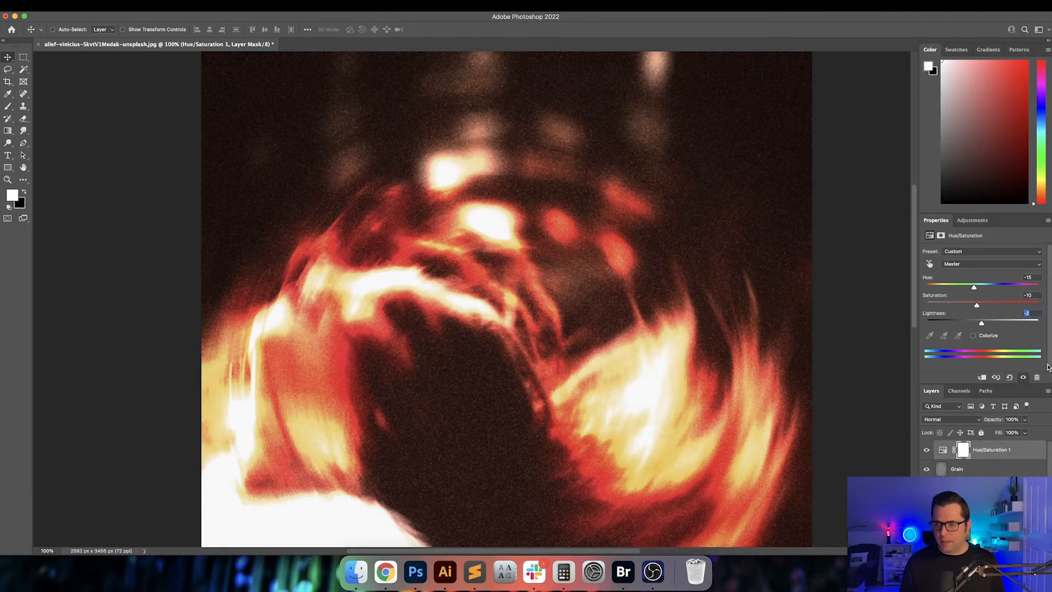
key("Up")
key("Up")
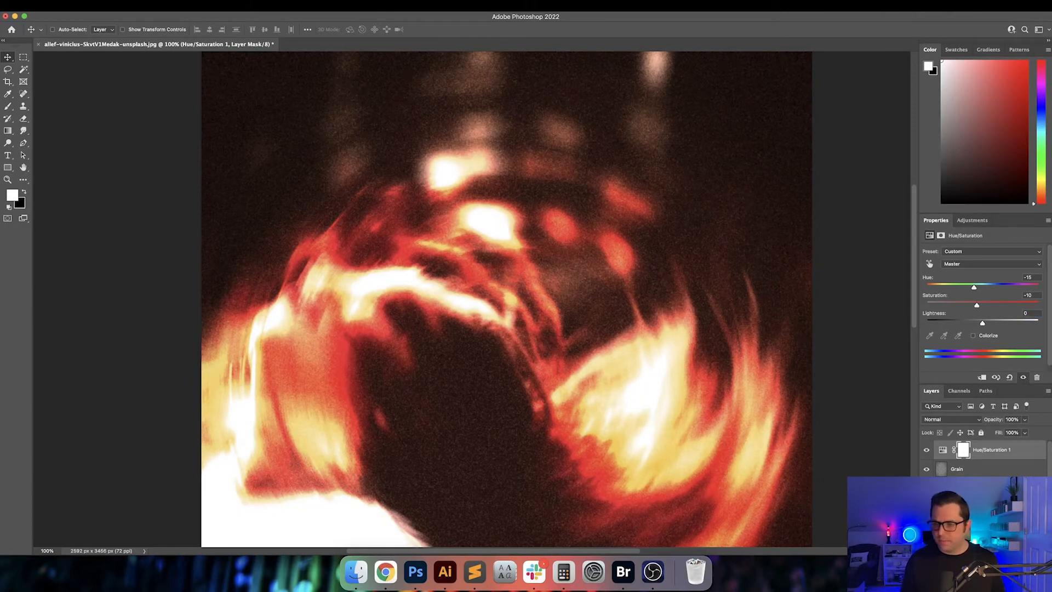
- Add a Curves adjustment layer above Hue/Saturation 1 and shape the RGB curve with a raised shadow point and a lowered highlight point
left_click(981, 545)
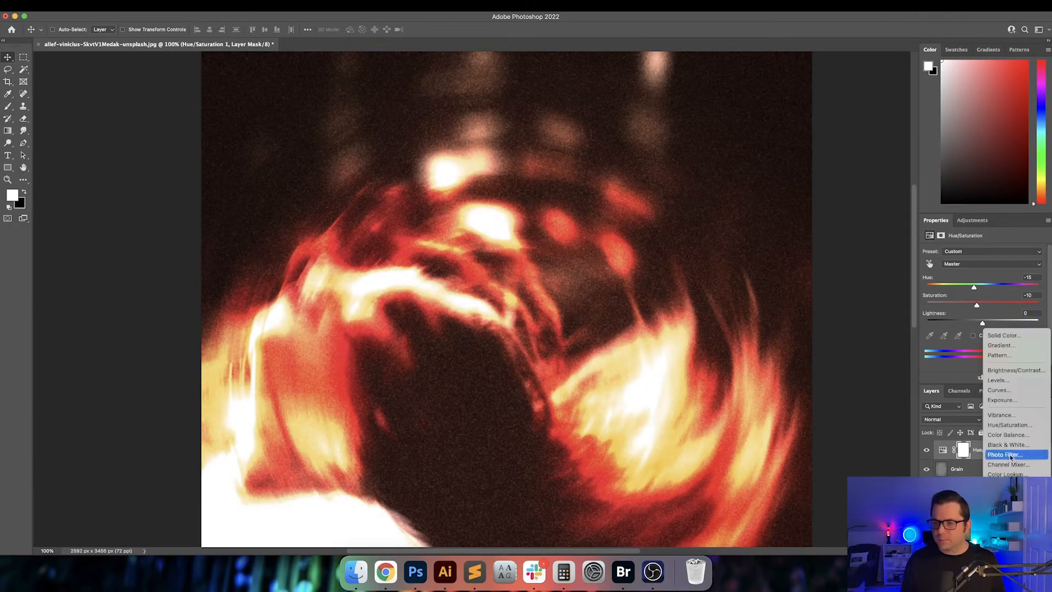
left_click(1006, 394)
scroll(863, 305, "down", 5)
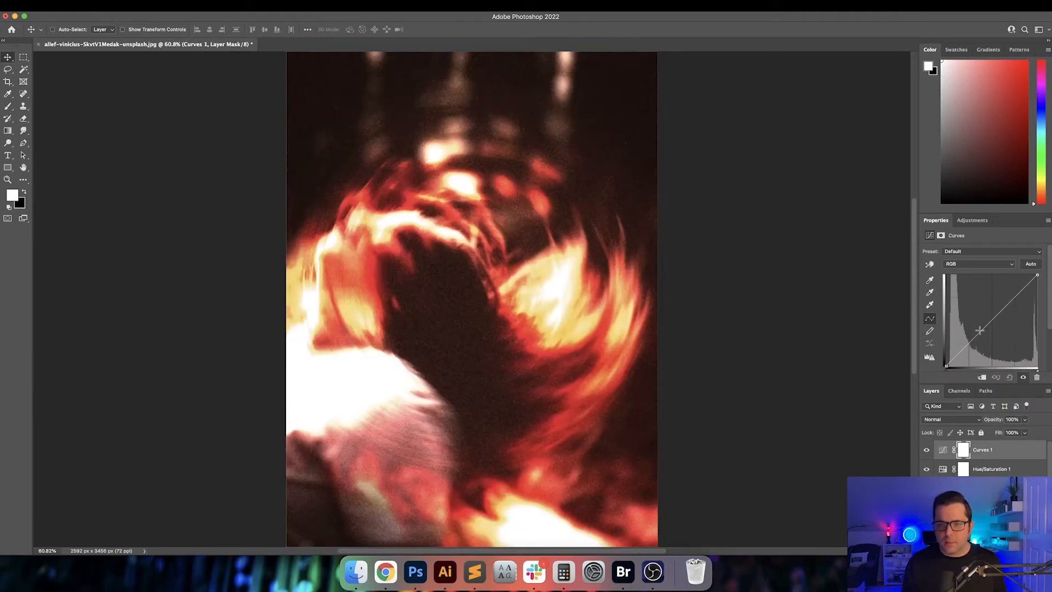
left_click_drag(980, 331, 1002, 315)
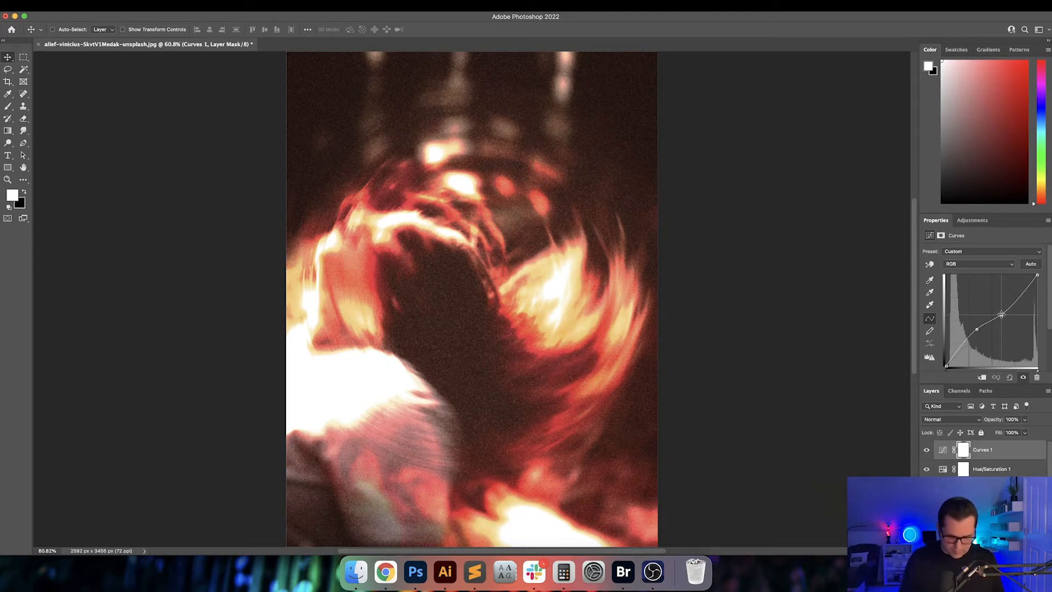
- Inspect the image at 100% magnification, comparing it with and without the Curves adjustment, and return to the full-image view
key("super+1")
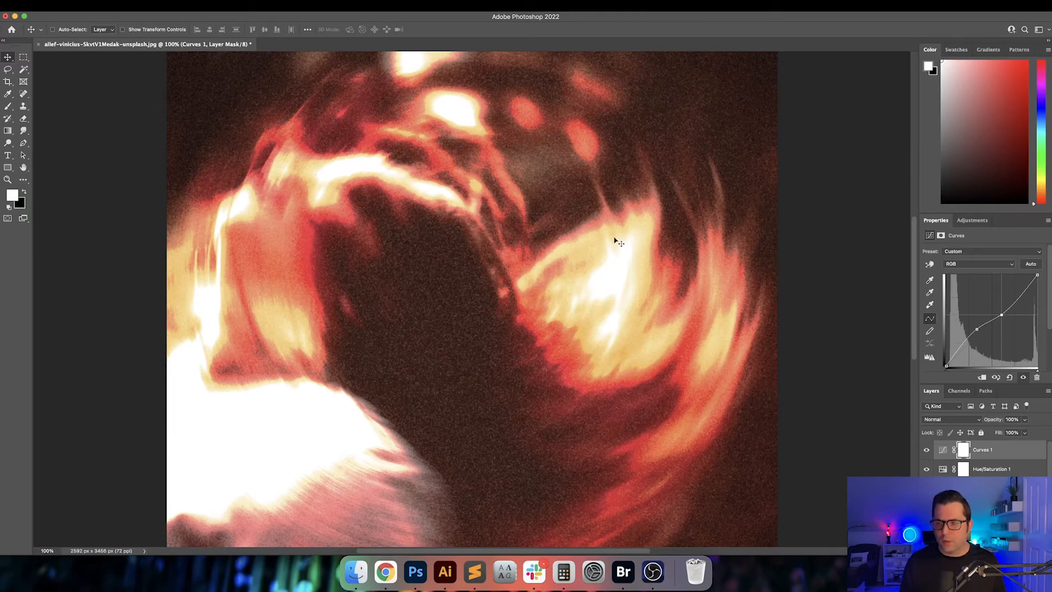
mouse_move(611, 263)
left_mouse_down()
mouse_move(620, 344)
mouse_move(625, 261)
left_mouse_up()
mouse_move(599, 364)
left_mouse_down()
mouse_move(638, 293)
mouse_move(636, 185)
left_mouse_up()
left_click_drag(609, 294, 607, 311)
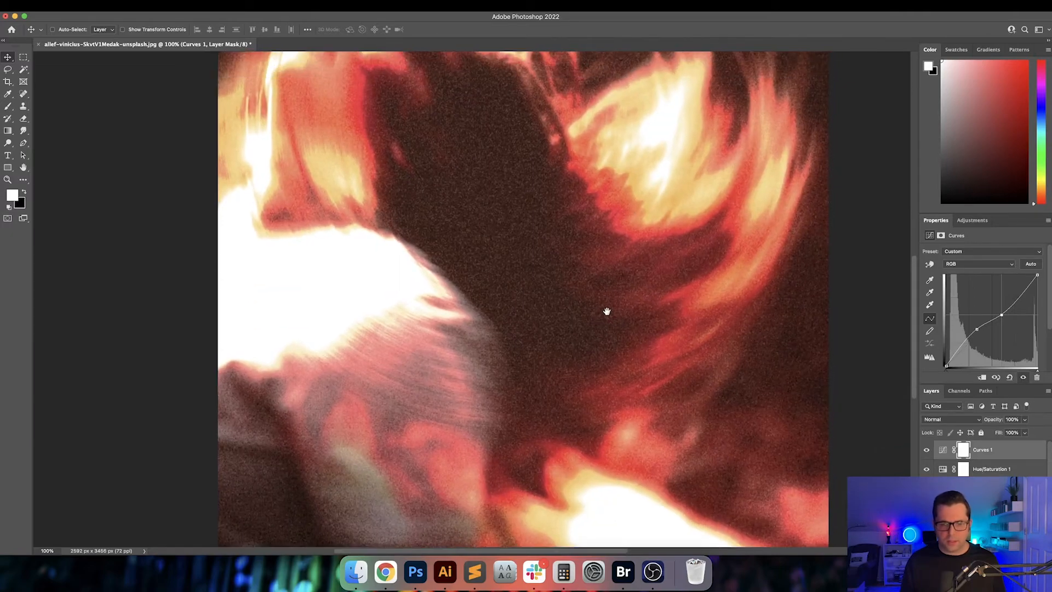
scroll(606, 311, "up", 10)
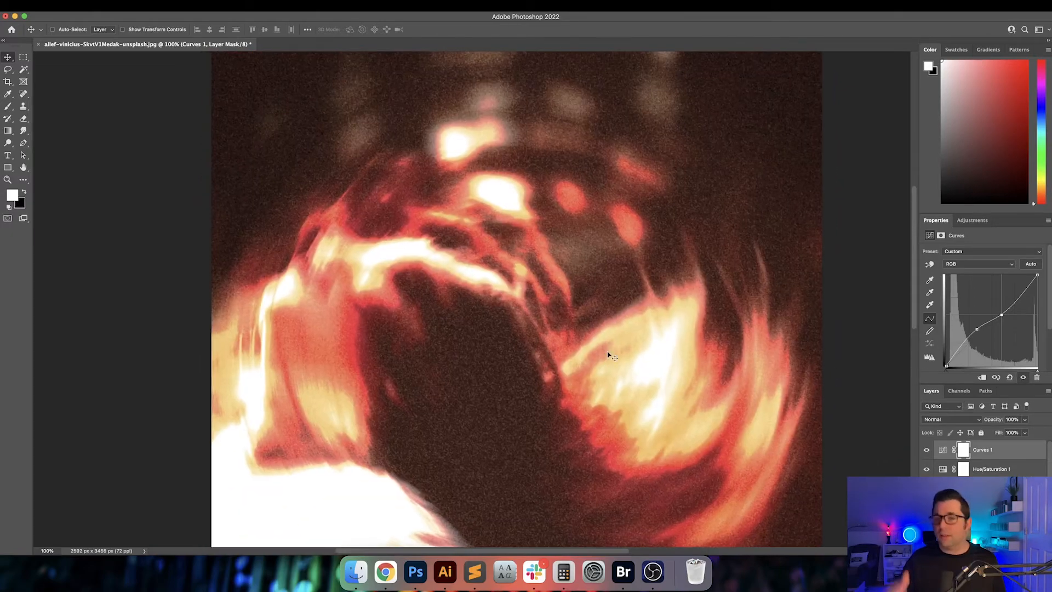
left_click_drag(570, 249, 572, 327)
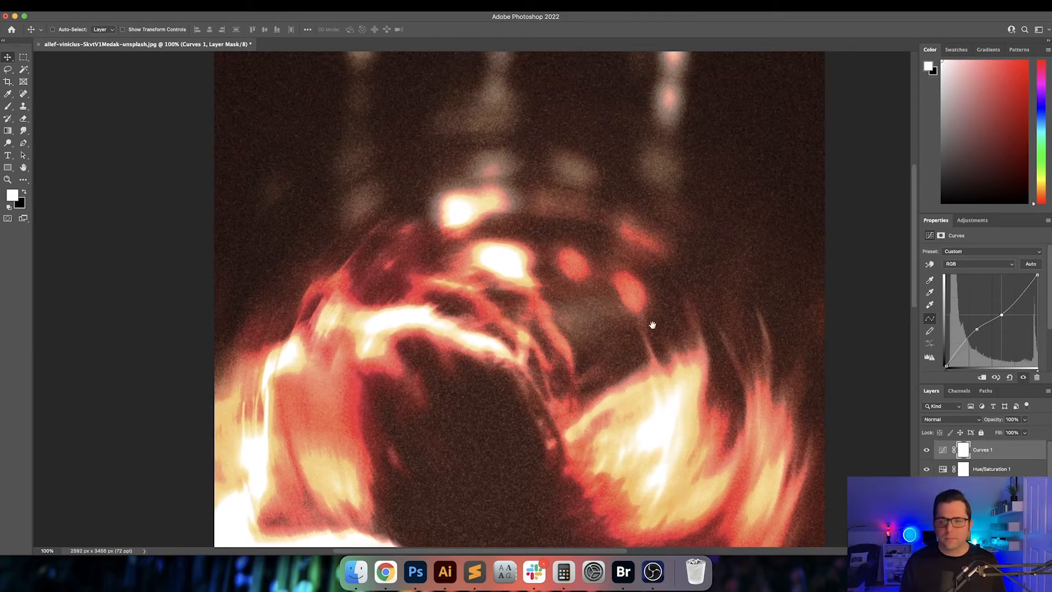
left_click(926, 450)
left_click(926, 450)
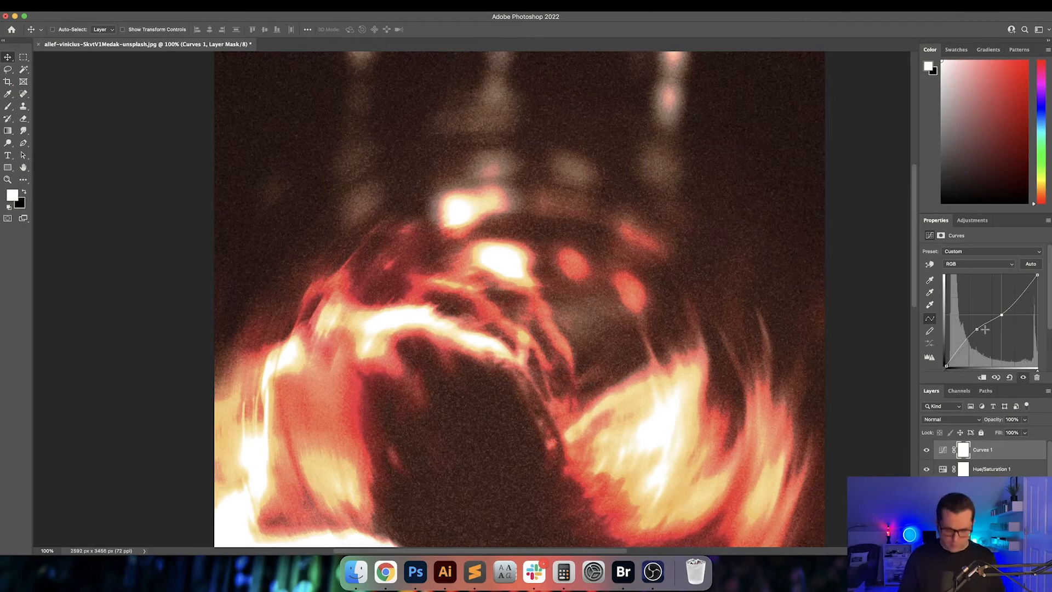
key("super+0")
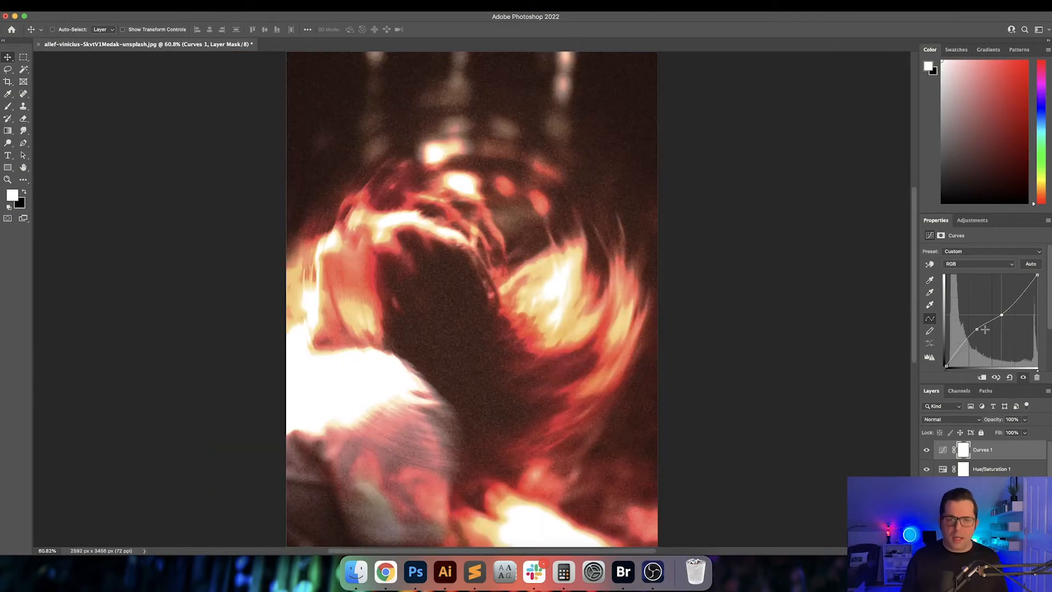
- Switch to Adobe Bridge and open the Aged Paper folder inside Design Resources
left_click(624, 572)
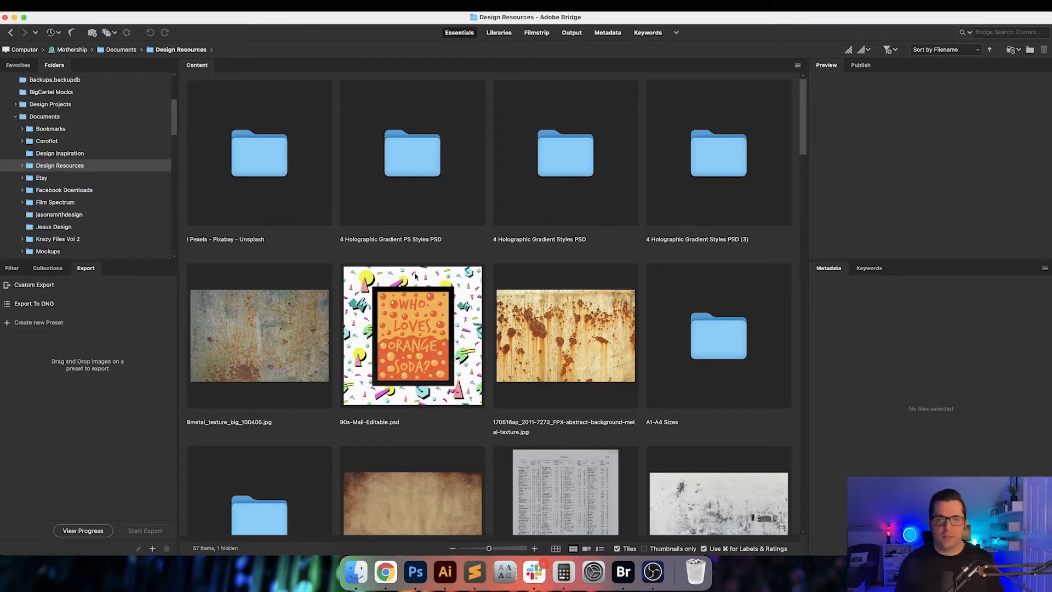
scroll(805, 172, "down", 5)
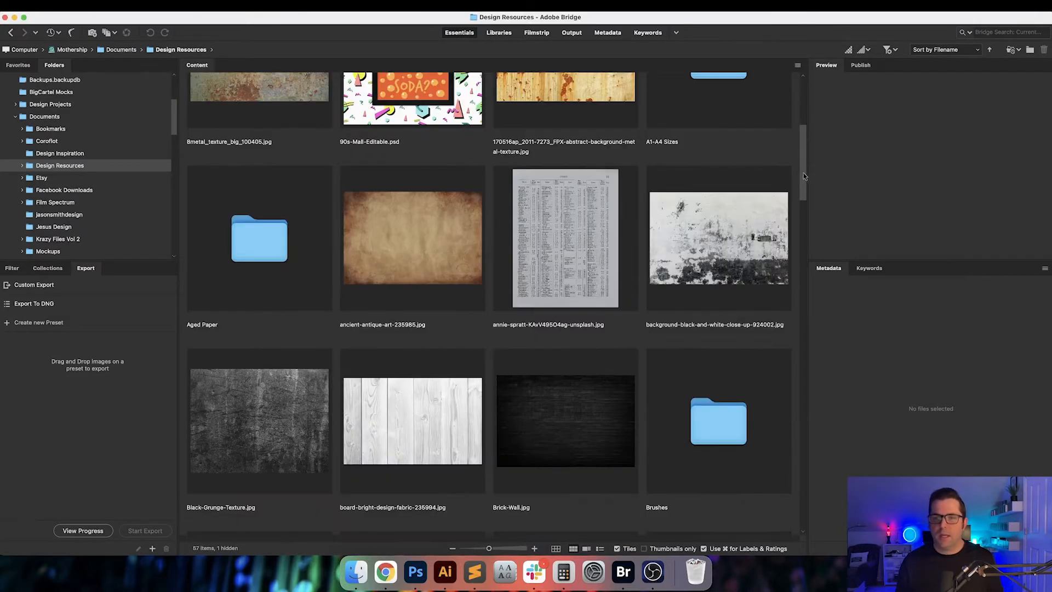
left_click_drag(796, 181, 798, 283)
left_click(378, 314)
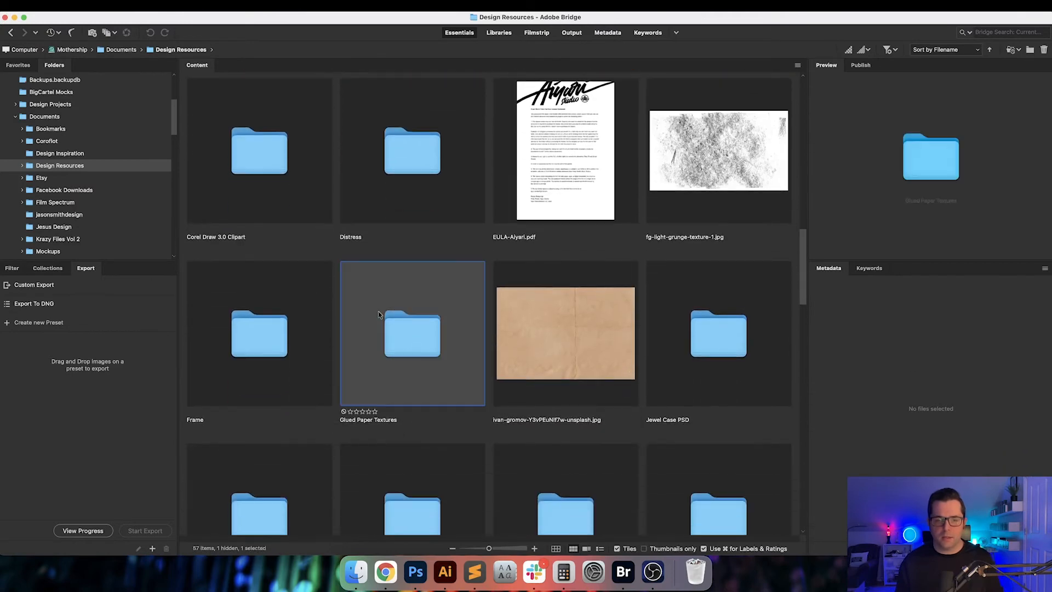
type("aged")
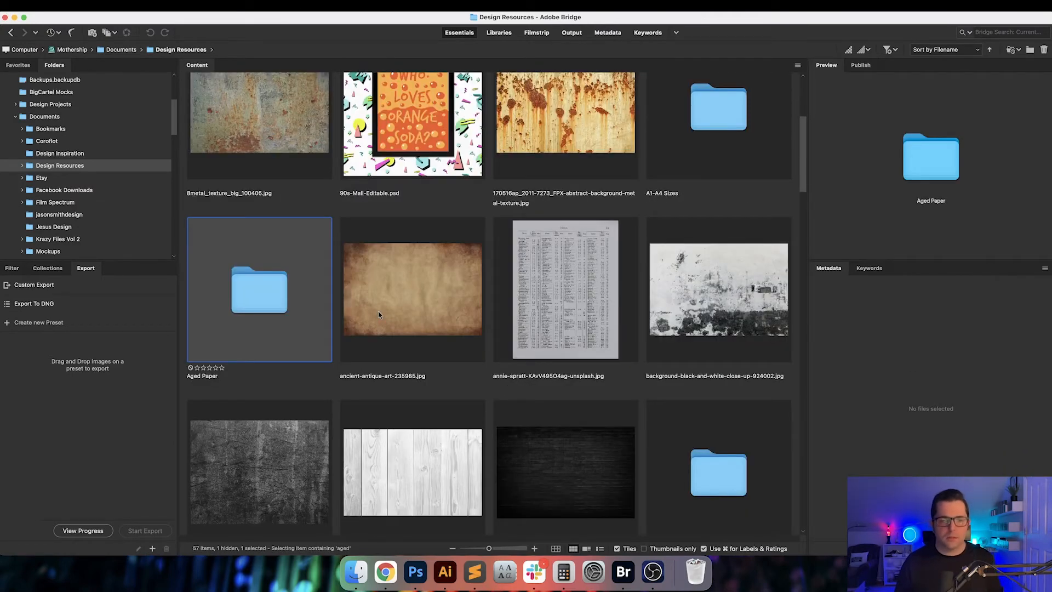
key("Return")
- Preview the aged paper textures full screen and settle on Leonardo_s Sketchbook.JPG
left_click(274, 143)
key("space")
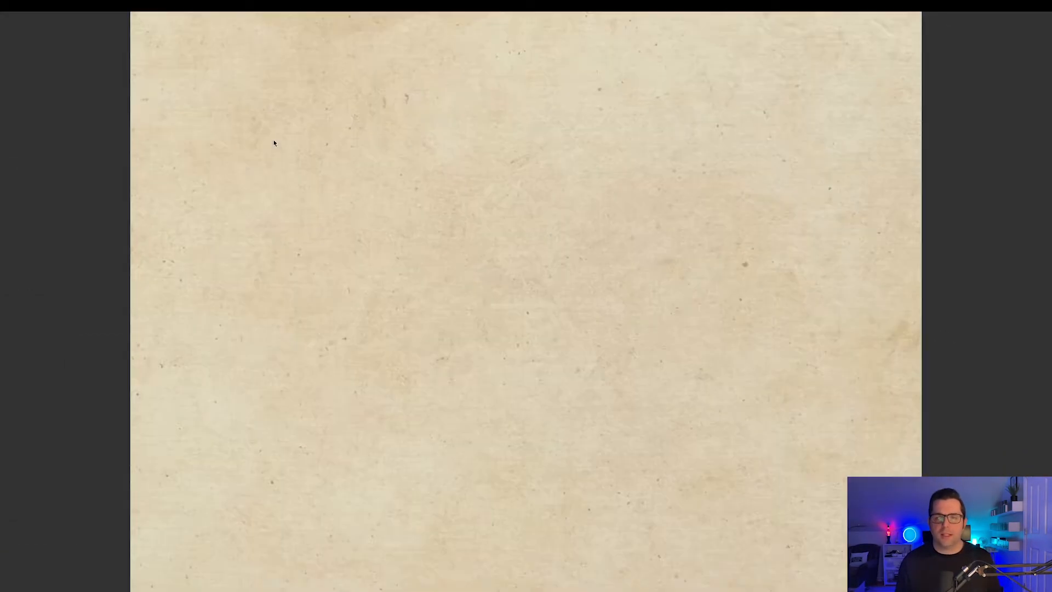
key("Right")
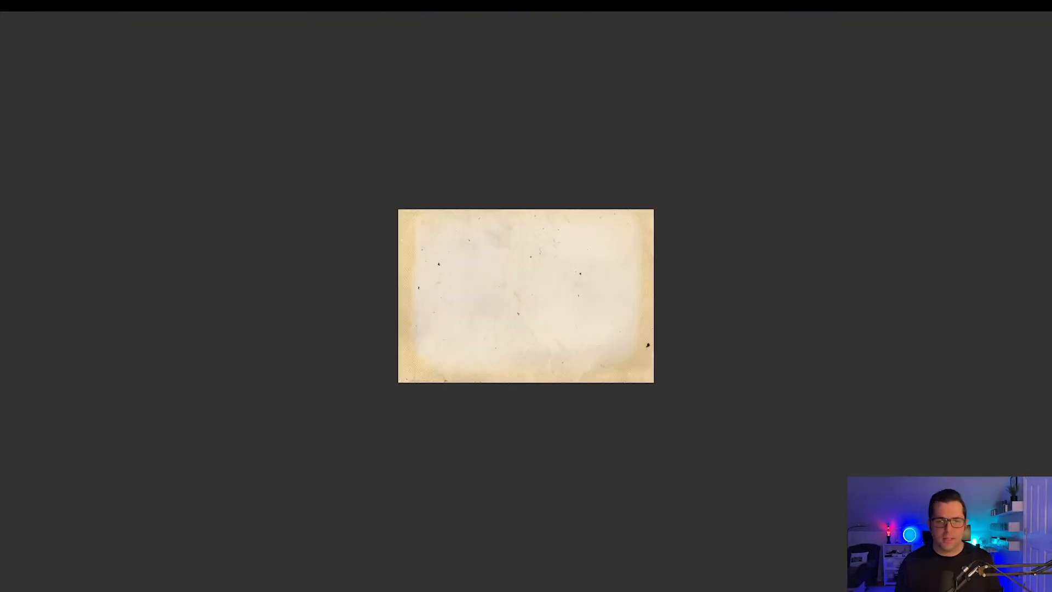
key("Right")
key("Right")
key("Right")
key("Right")
key("Right")
key("Right")
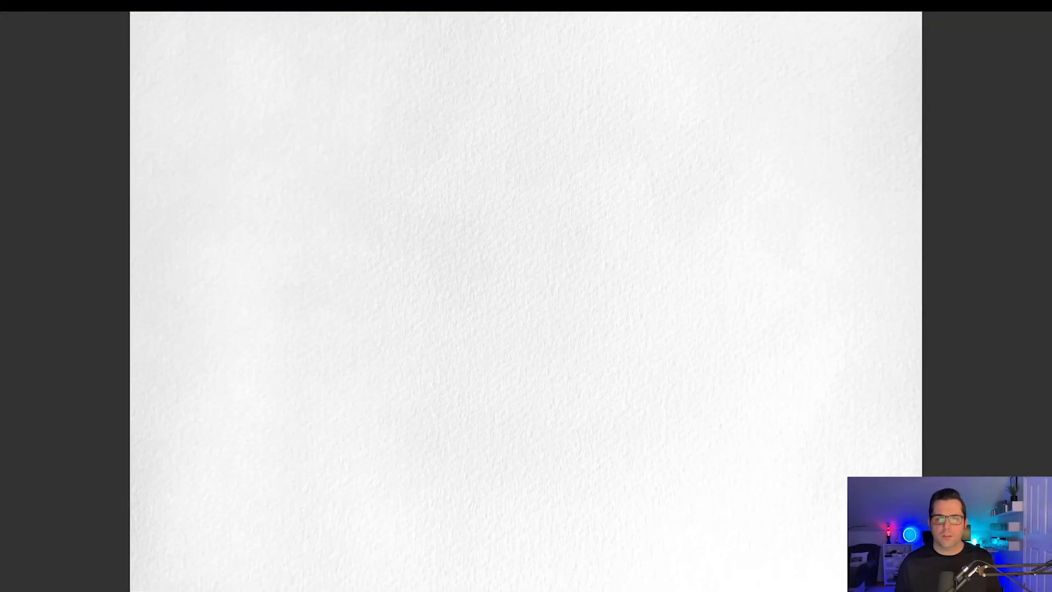
key("Right")
key("Right")
key("Right")
key("Right")
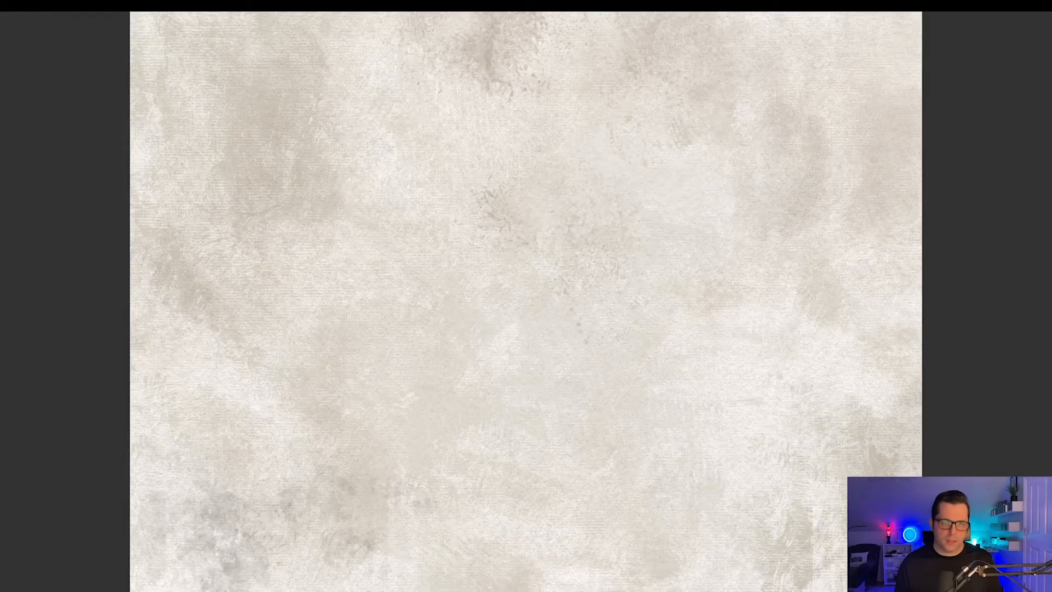
key("Right")
key("Right")
key("Right")
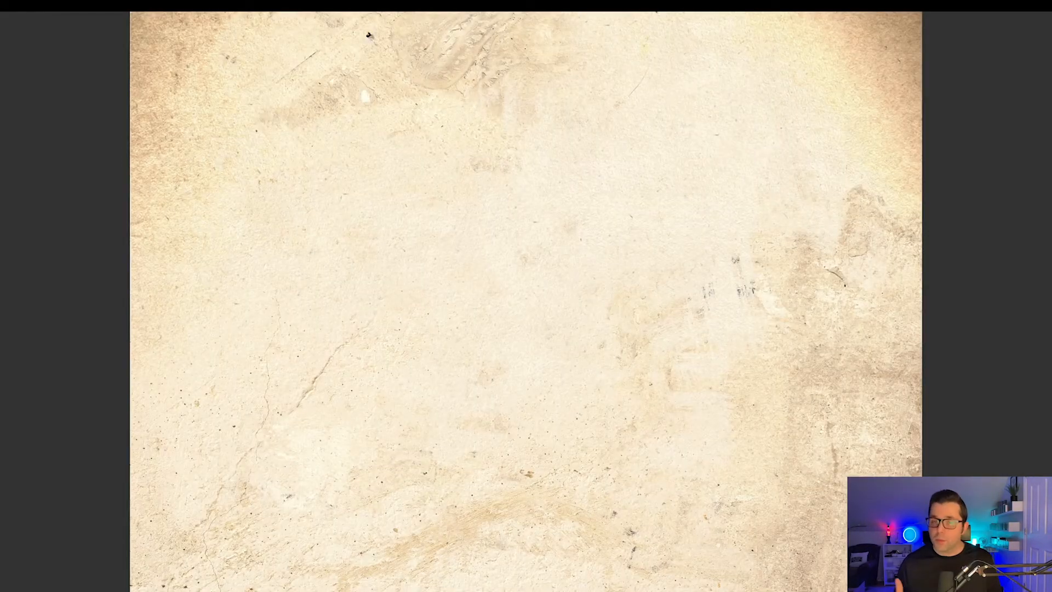
key("space")
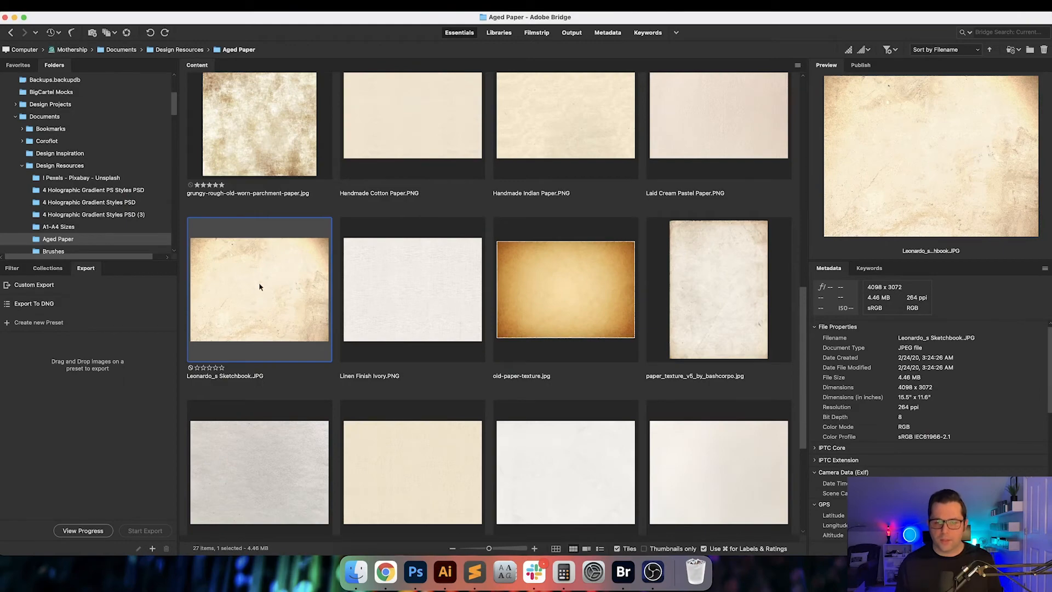
- Open Leonardo_s Sketchbook.JPG in Photoshop, copy the entire texture and return to the portrait document
key("super+Tab")
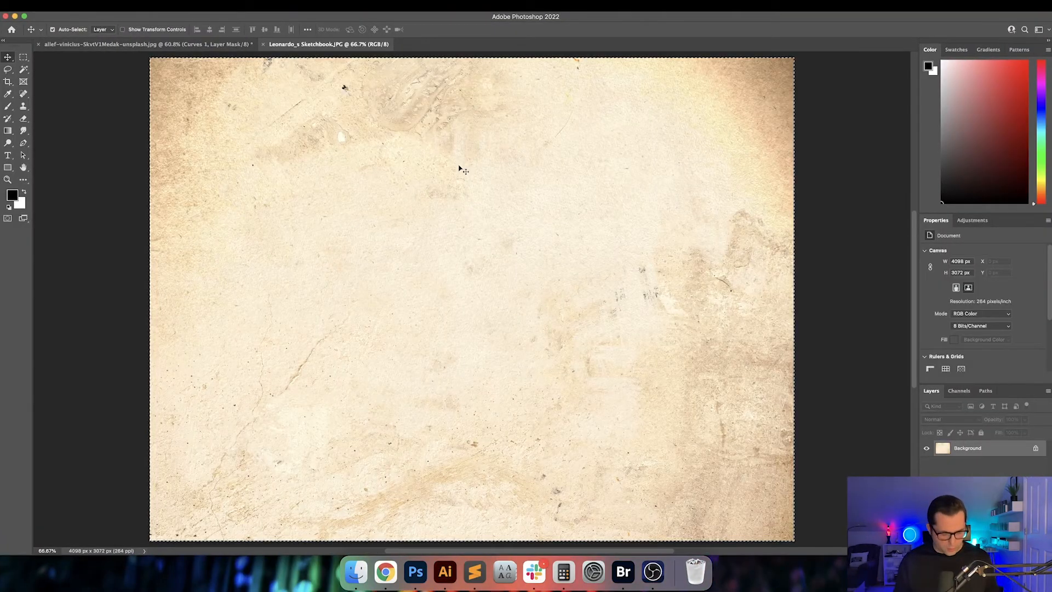
key("ctrl+Tab")
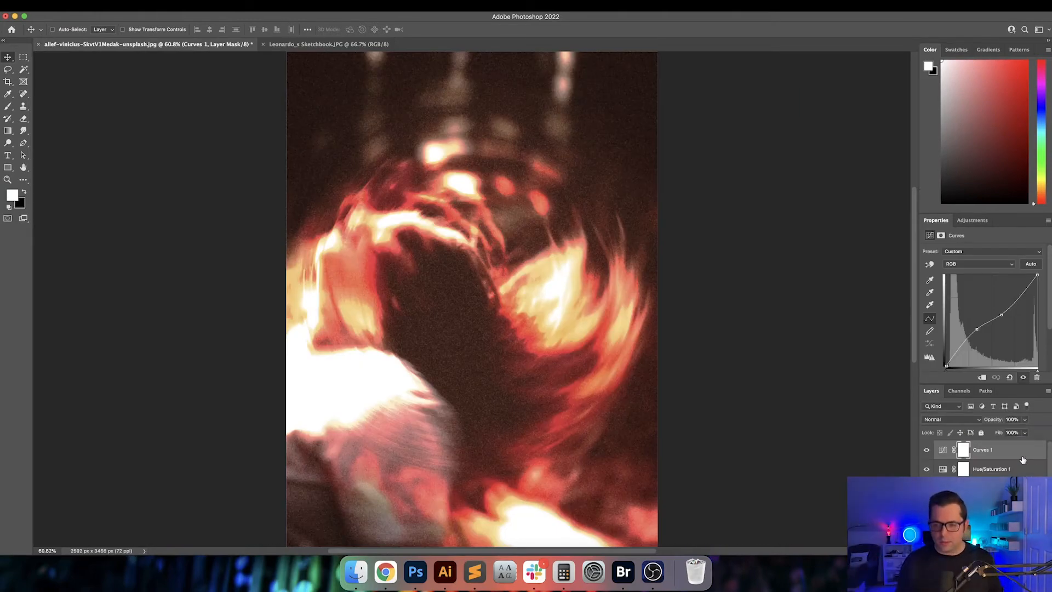
- Move the Grain layer to the front of the layer stack and select the Curves 1 layer
left_click(964, 489)
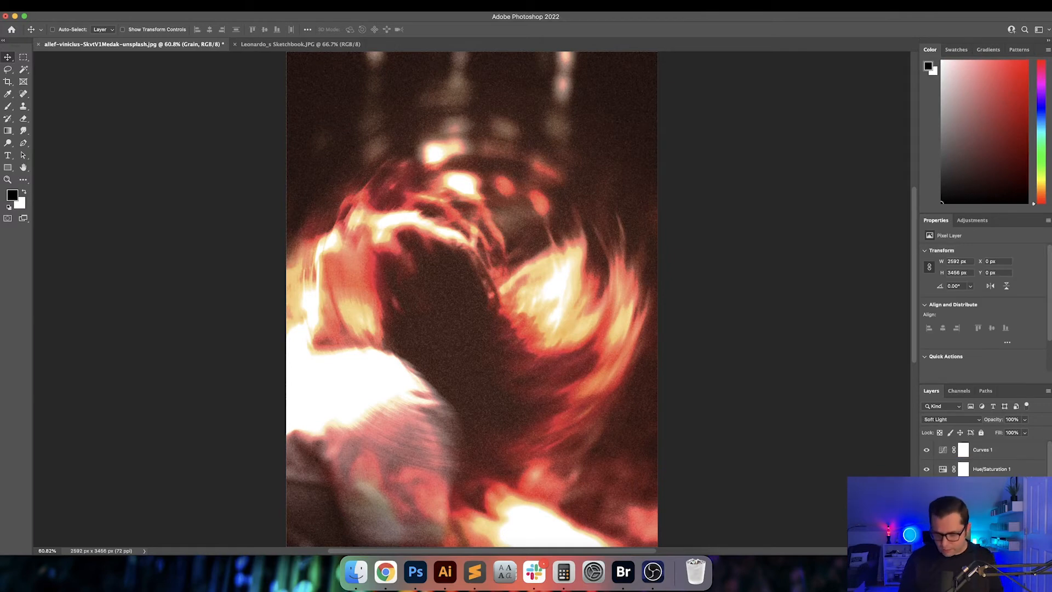
key("super+shift+]")
left_click(1017, 472)
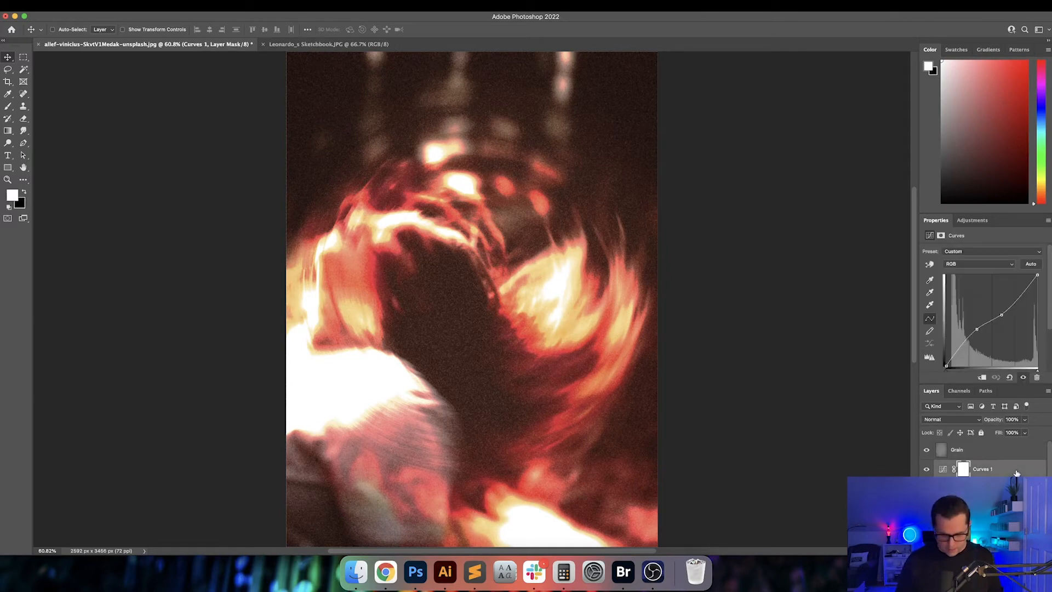
- Paste the paper texture between Curves 1 and Grain and rotate it 90 degrees clockwise
key("super+shift+n")
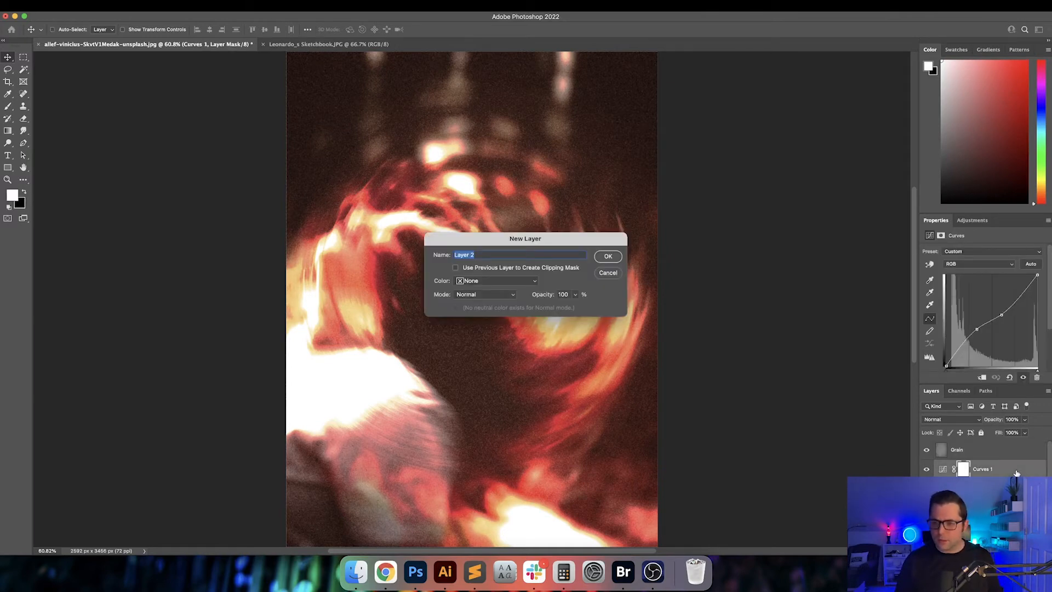
key("Escape")
key("super+v")
key("super+t")
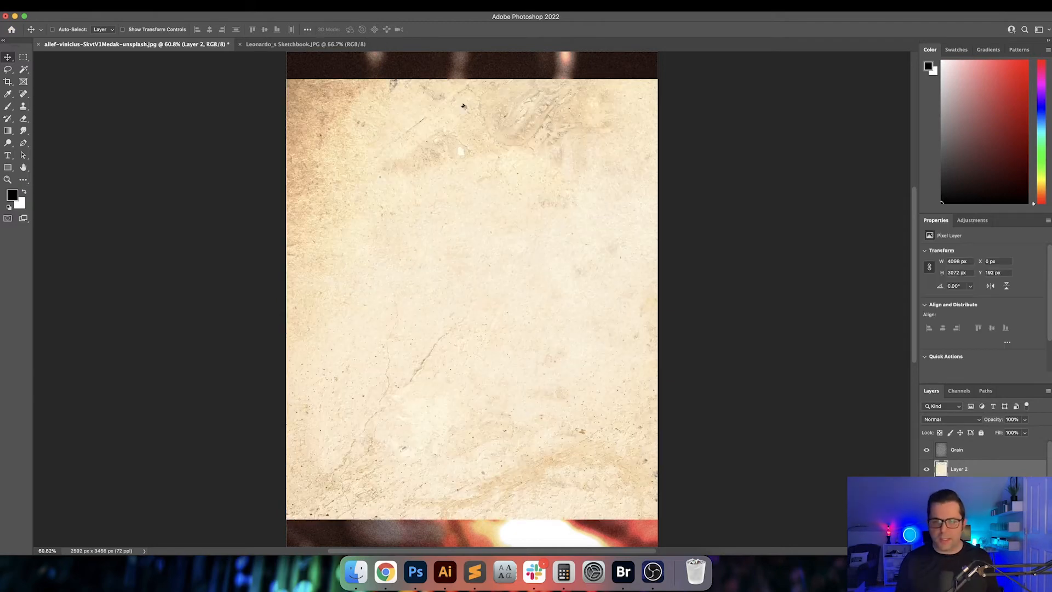
right_click(419, 158)
left_click(481, 351)
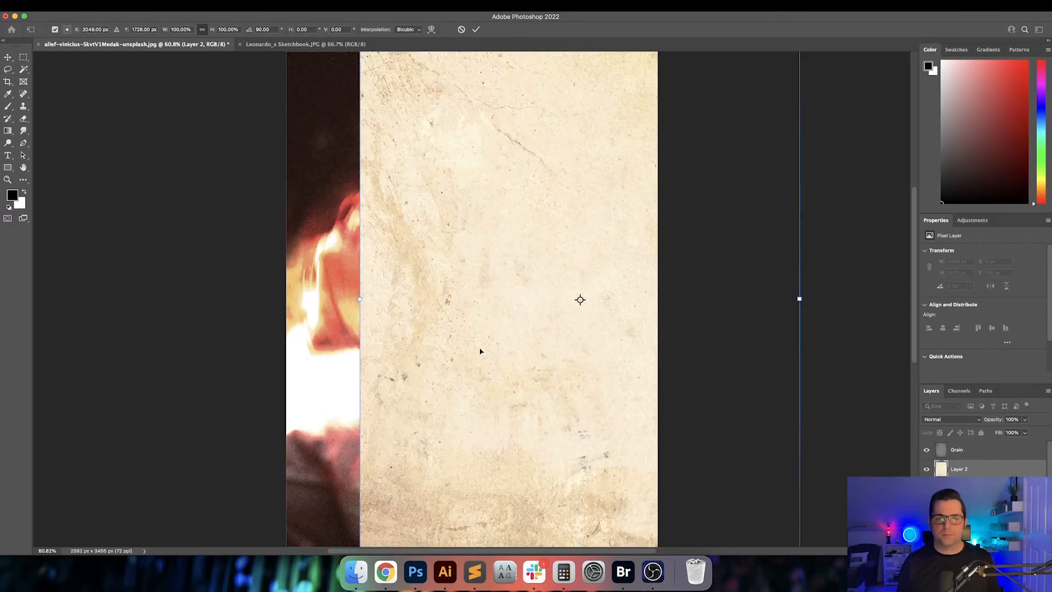
key("Return")
- Center the rotated paper texture on the canvas and clear the selection
key("super+a")
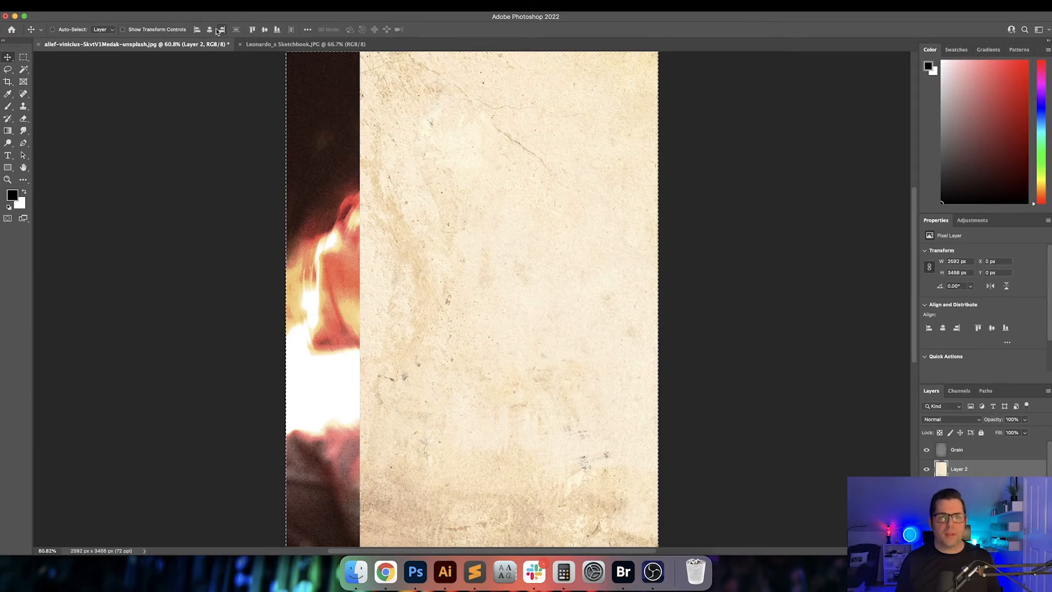
left_click(209, 29)
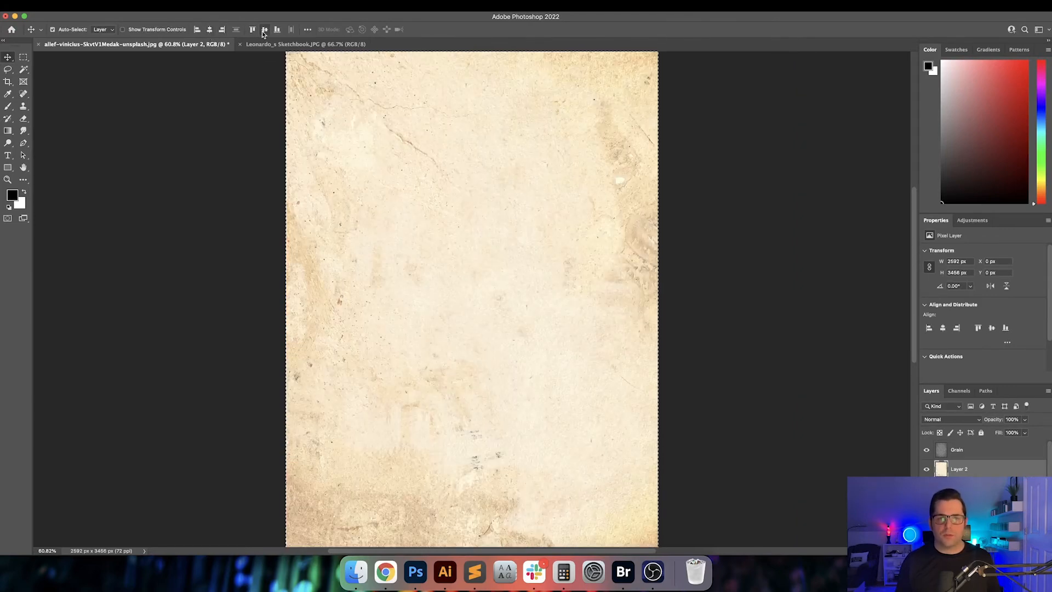
key("super+d")
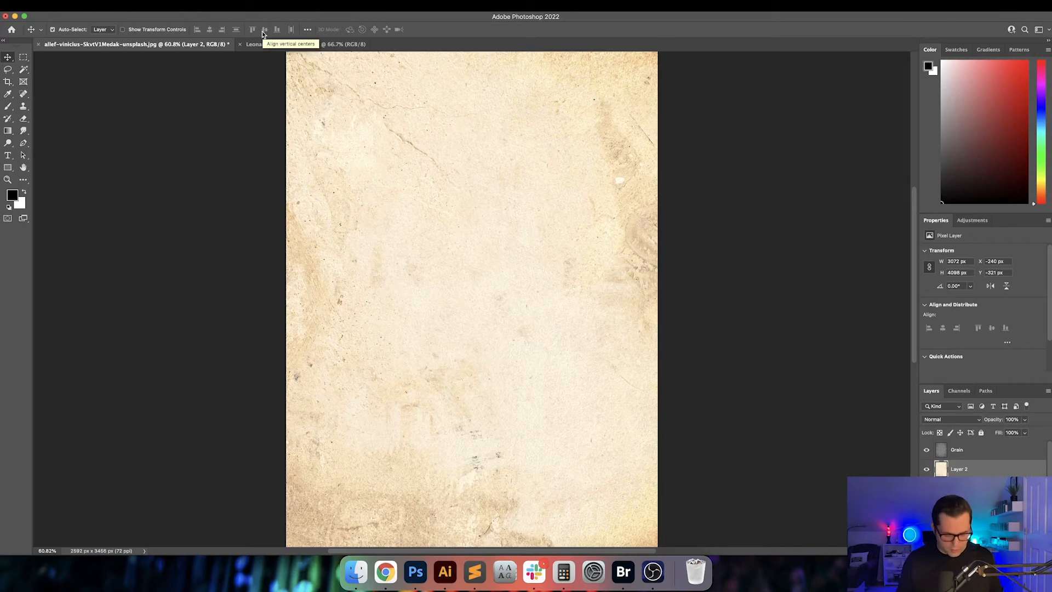
- Scale the paper texture down proportionally around its center to fit the canvas at 2592 × 3456 px
key("super")
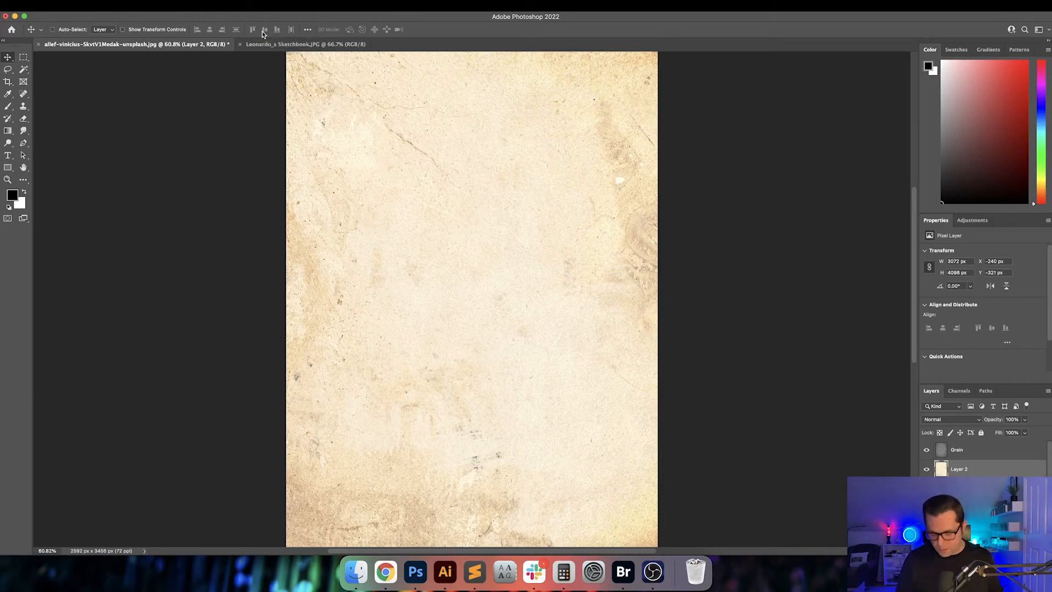
key("super+minus")
key("super+minus")
key("super+t")
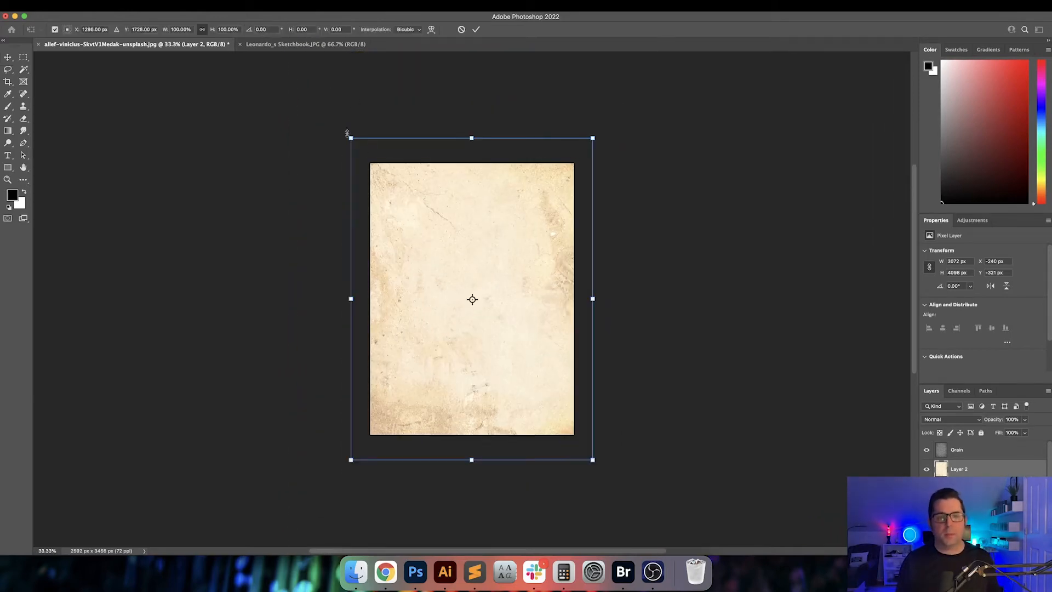
left_click_drag(351, 138, 369, 164)
key("Return")
- Try the darkening blend modes on the paper texture layer, including Darken, Multiply, Linear Burn and Darker Color
key("super+plus")
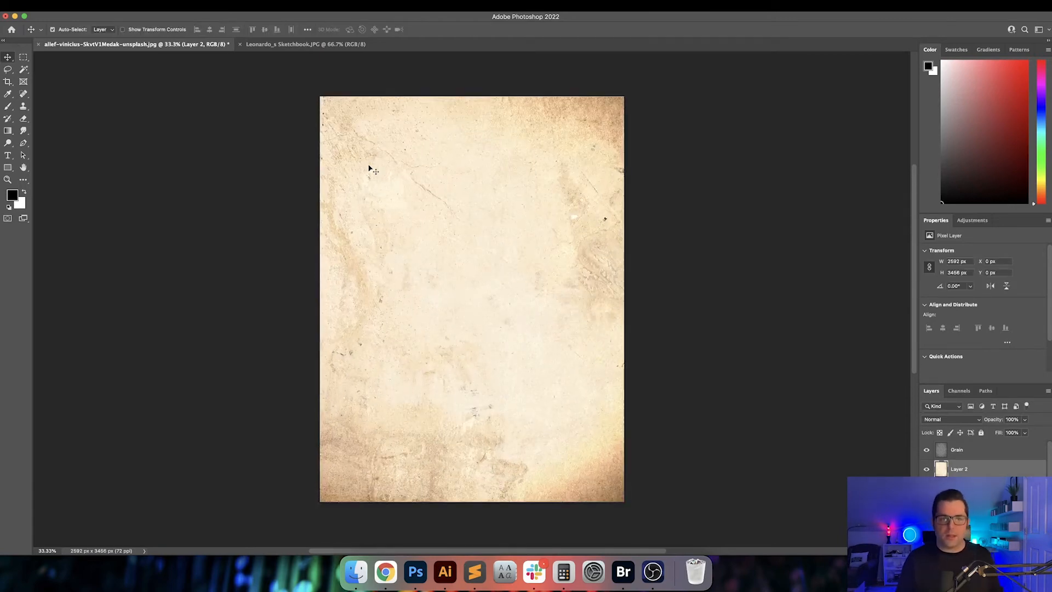
key("super+plus")
key("super+plus")
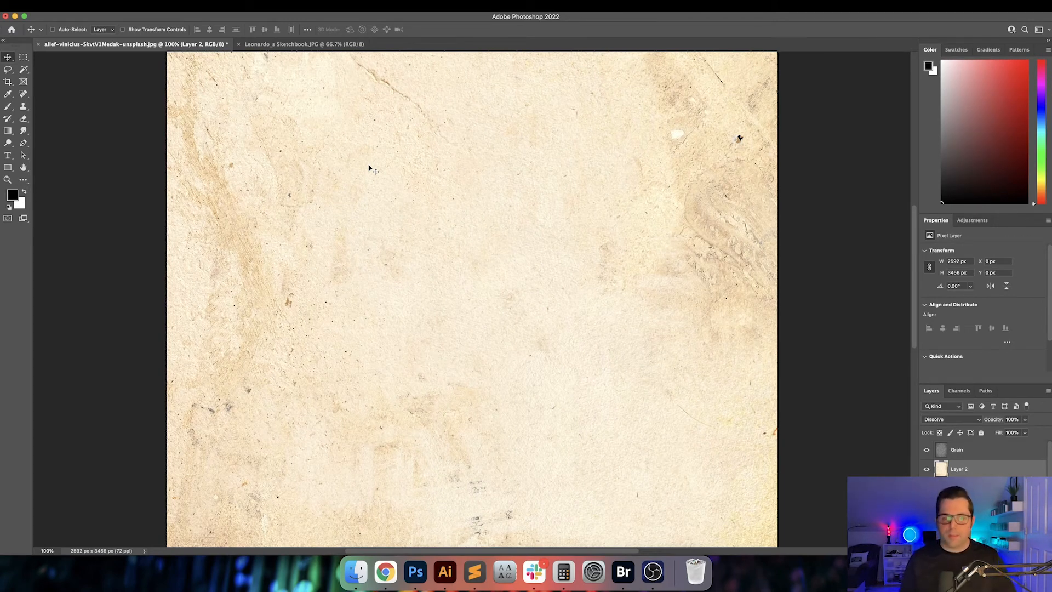
key("shift+plus")
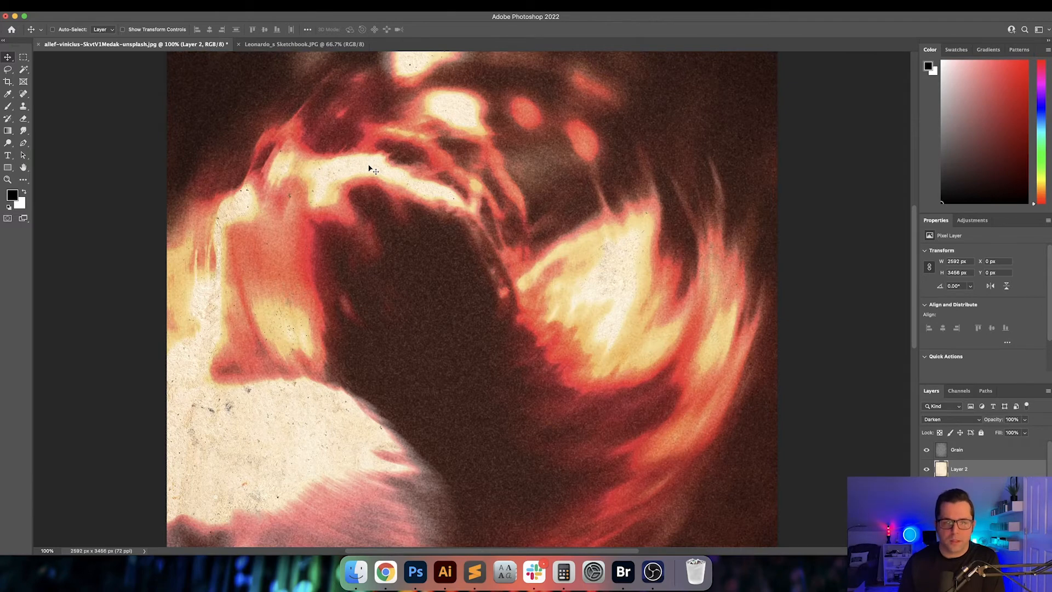
key("shift+plus")
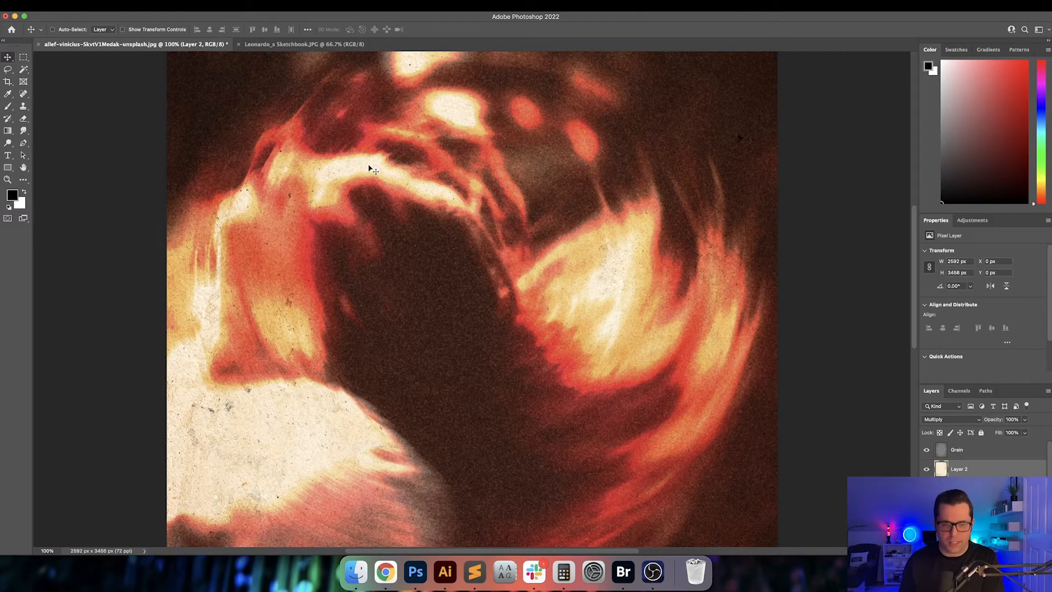
key("shift+plus")
key("shift+plus")
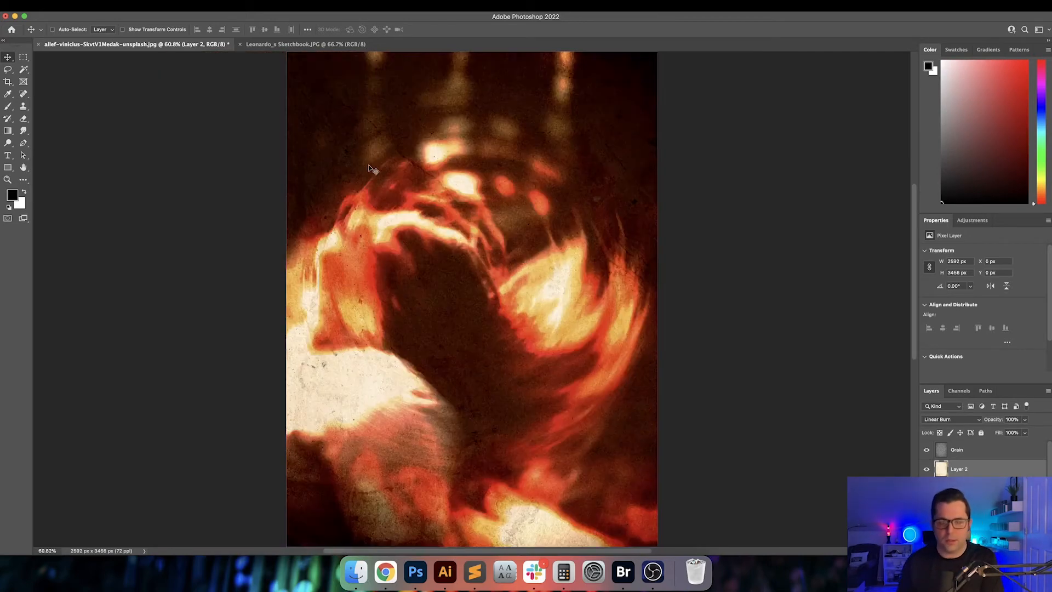
key("shift+plus")
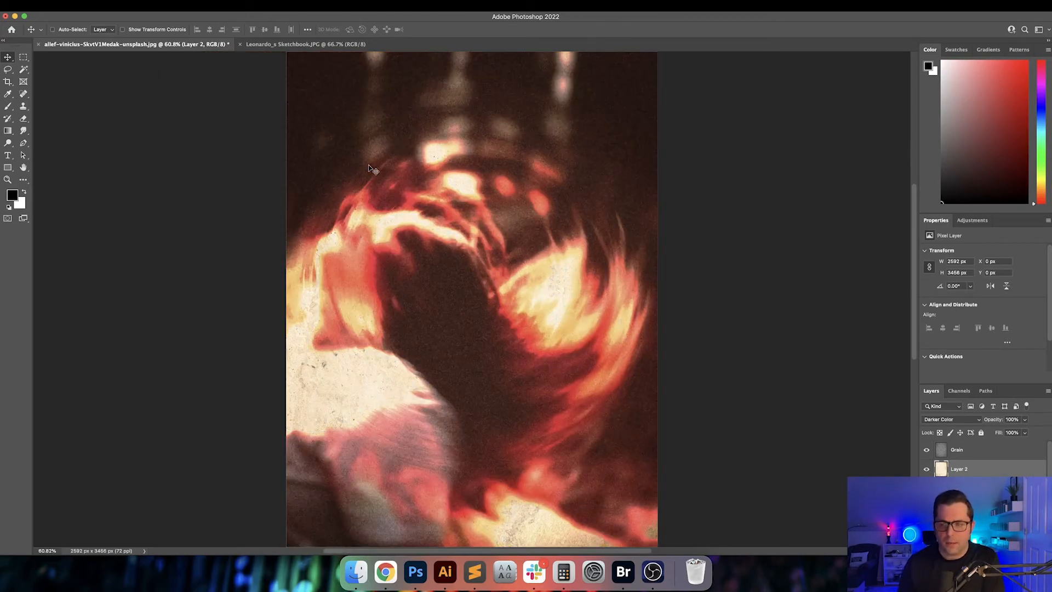
- Try the lightening blend modes on the paper texture and compare Overlay with Soft Light
key("shift+plus")
key("shift+plus")
key("shift+plus")
key("shift+plus")
key("shift+plus")
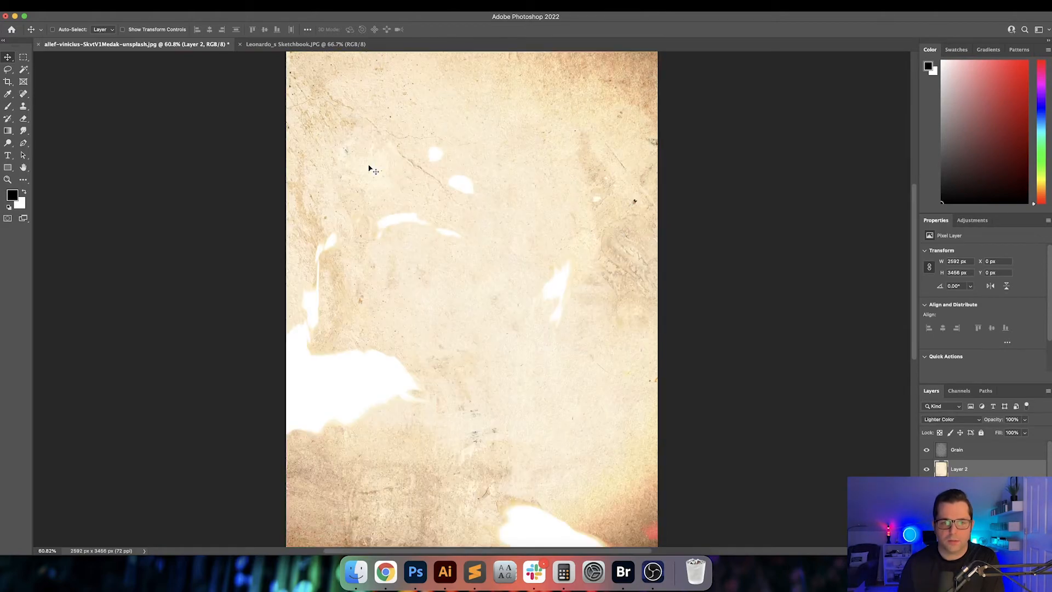
key("shift+plus")
key("shift+plus")
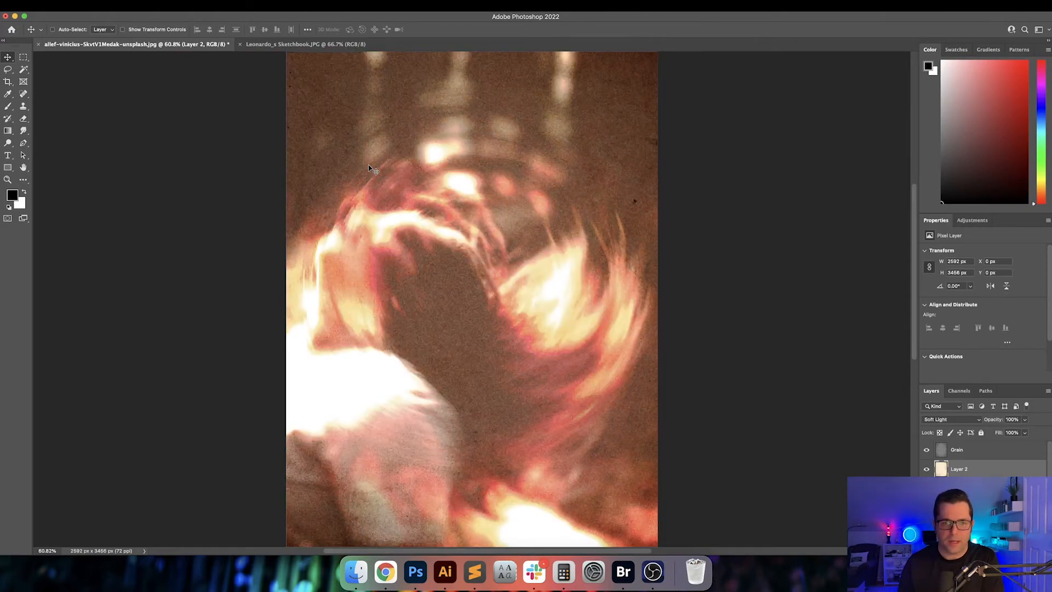
key("shift+minus")
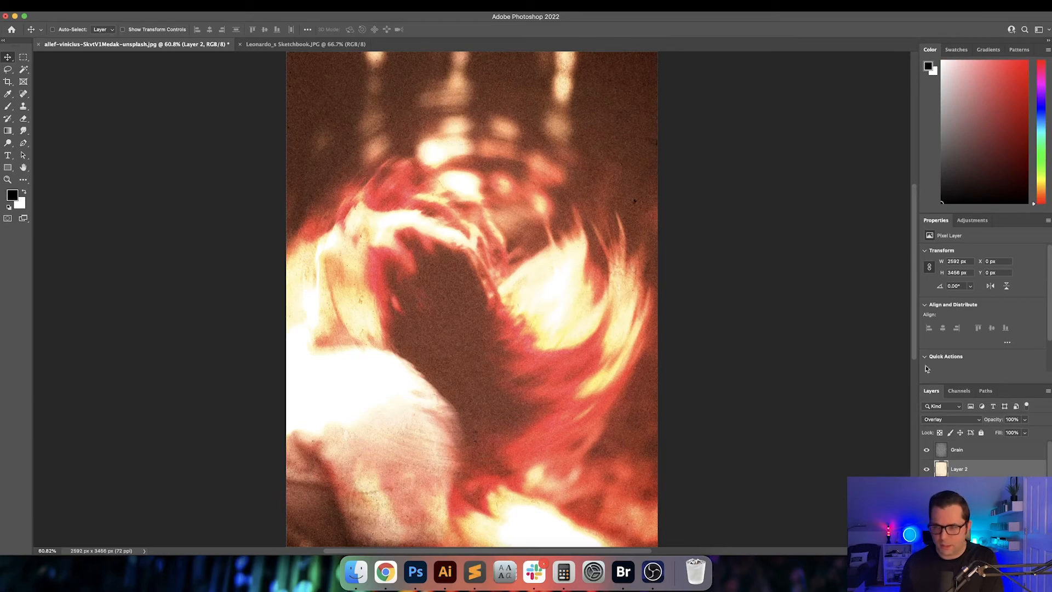
key("shift+plus")
key("shift+minus")
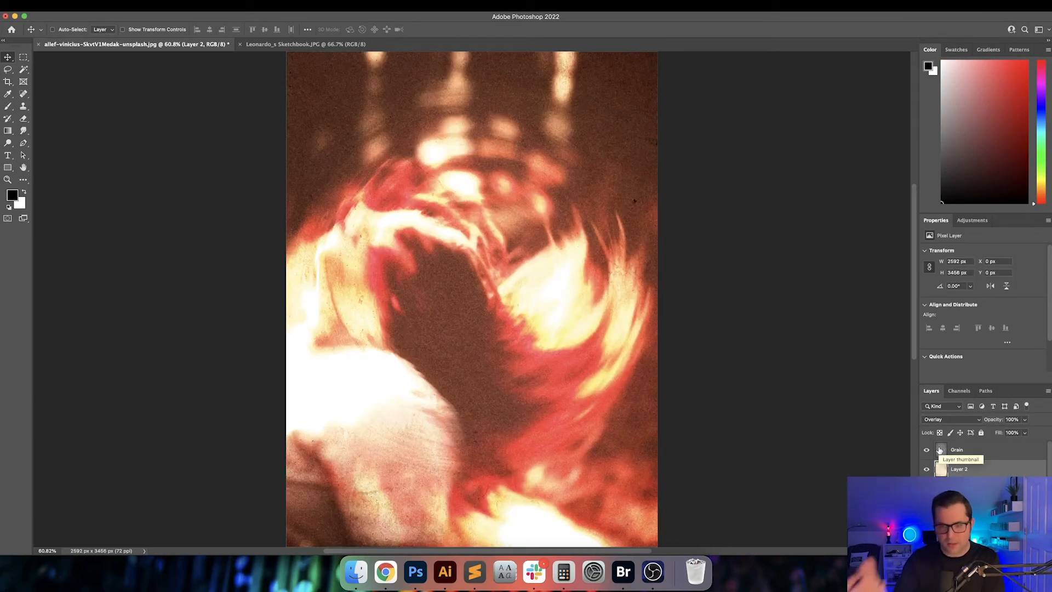
- Try the remaining contrast blend modes on the paper texture through Hard Mix, ending on Difference
key("shift+plus")
key("shift+plus")
key("shift+plus")
key("shift+plus")
key("shift+plus")
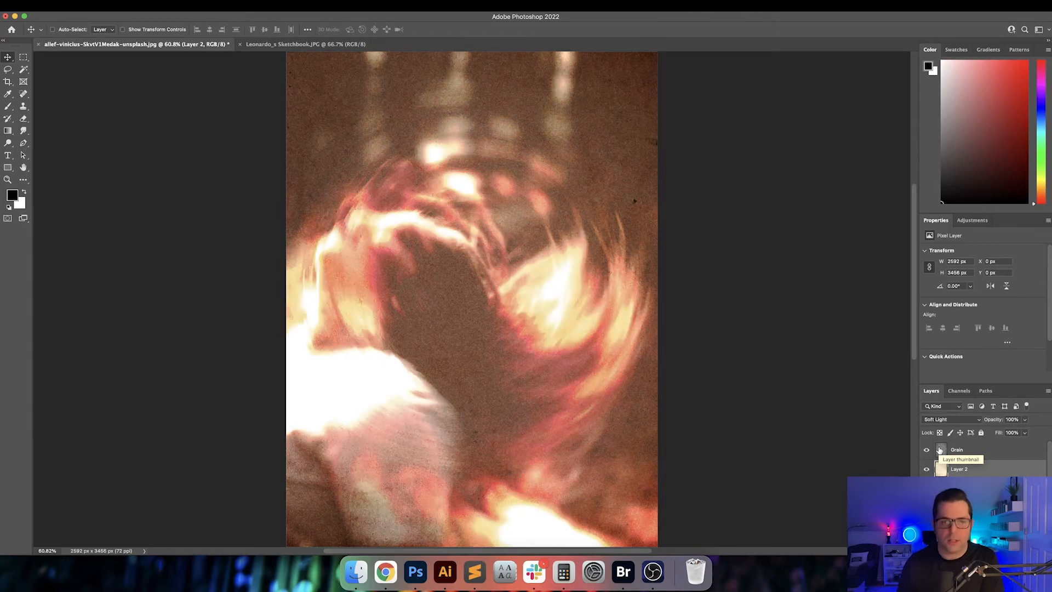
key("shift+plus")
key("shift+plus")
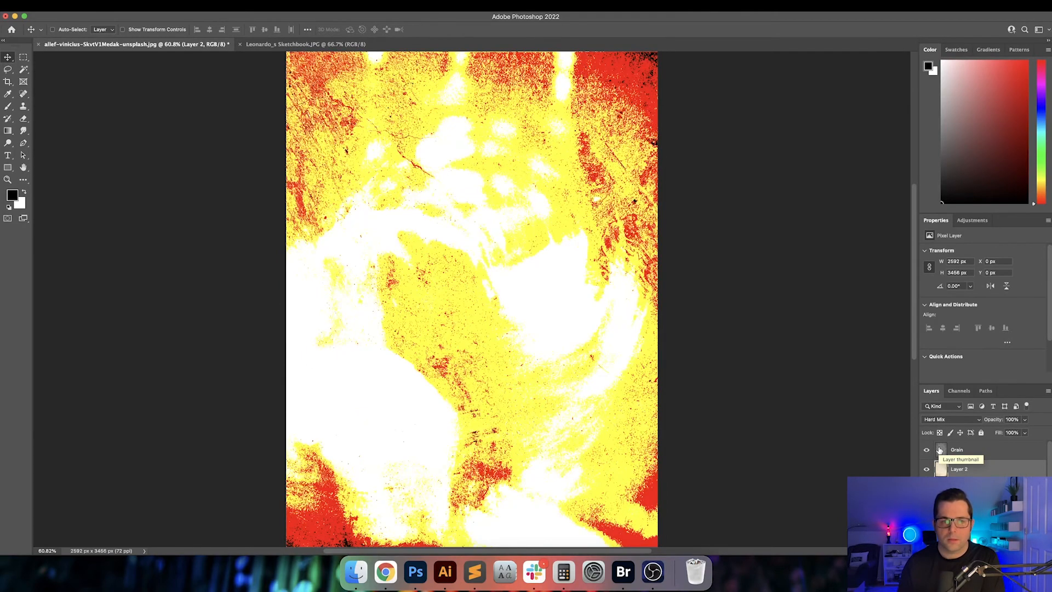
key("shift+plus")
key("shift+minus")
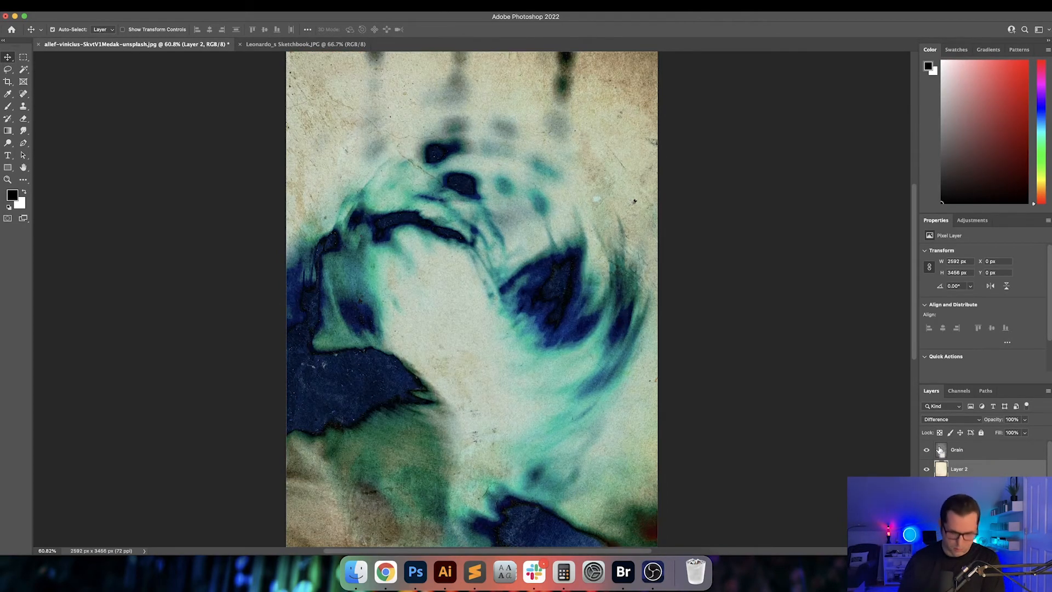
- Invert the paper texture to try it in Difference and Exclusion, and invert it back to its original colors
key("super+i")
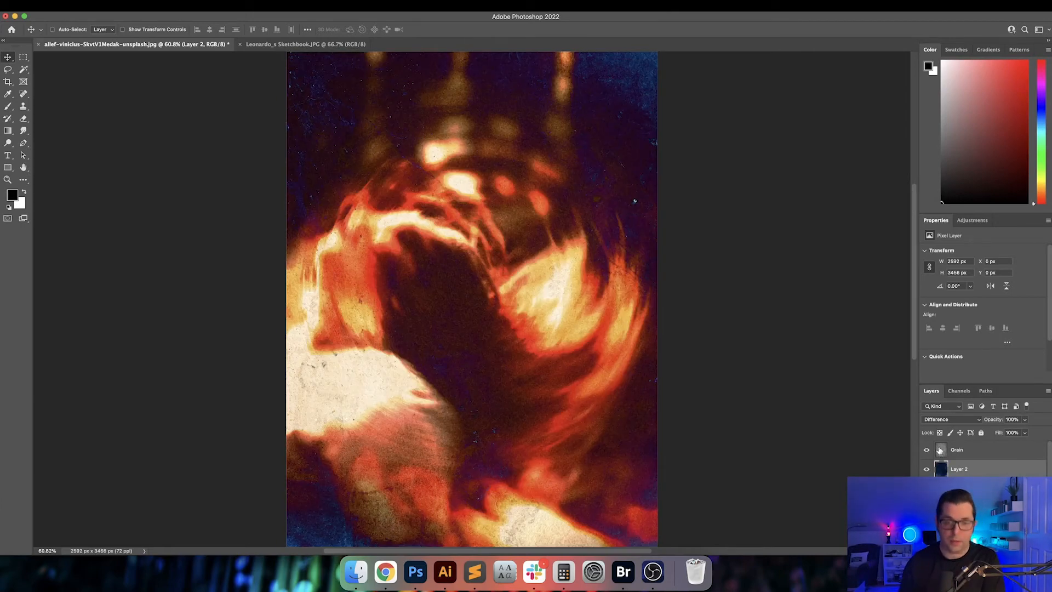
key("shift+plus")
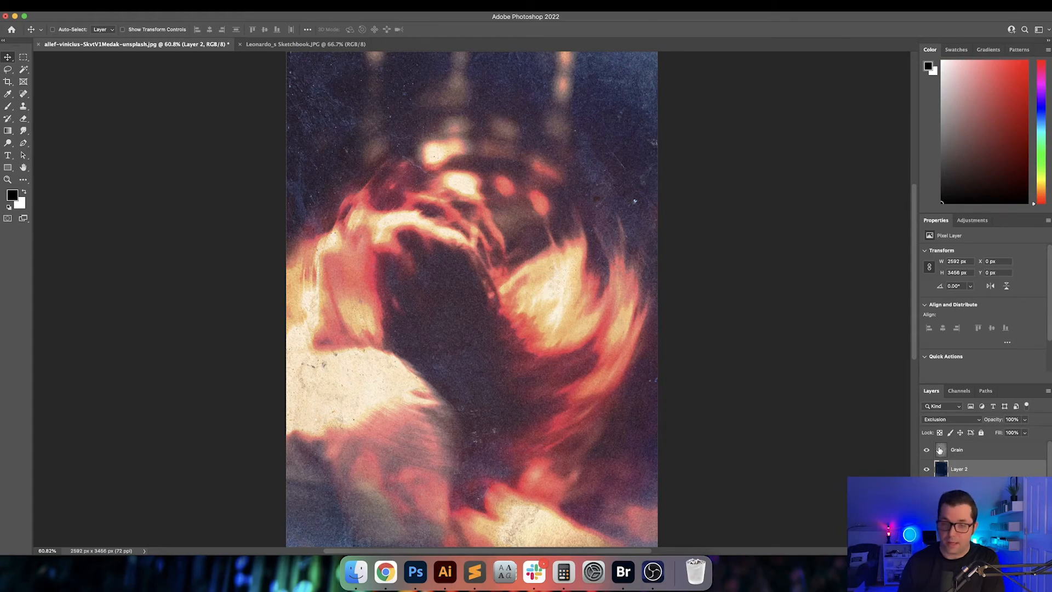
key("super+i")
- Set the paper texture layer's blend mode to Divide and undo the last color change made to the texture
key("shift+plus")
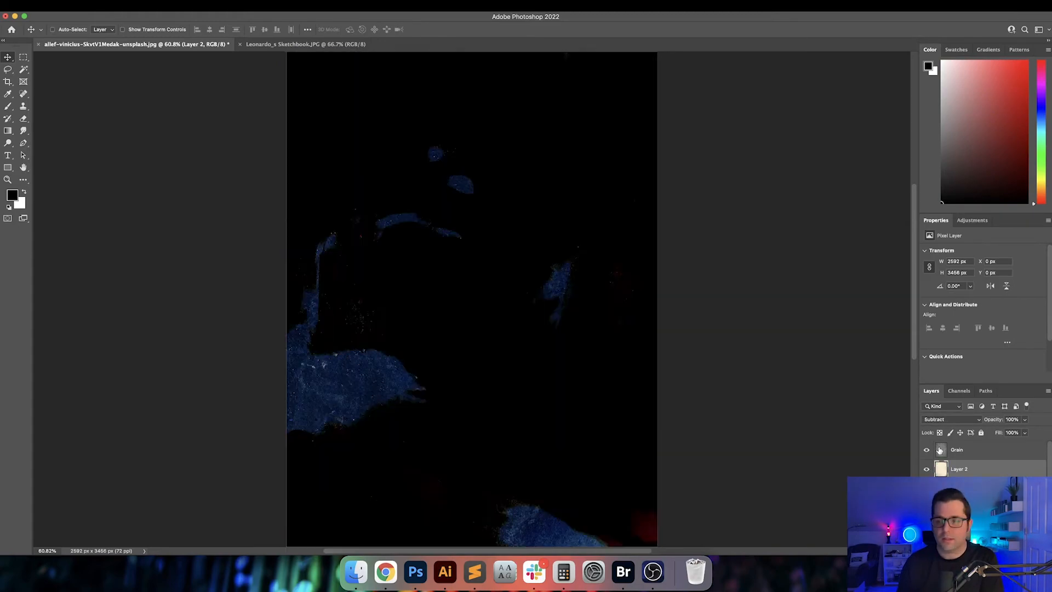
key("shift+plus")
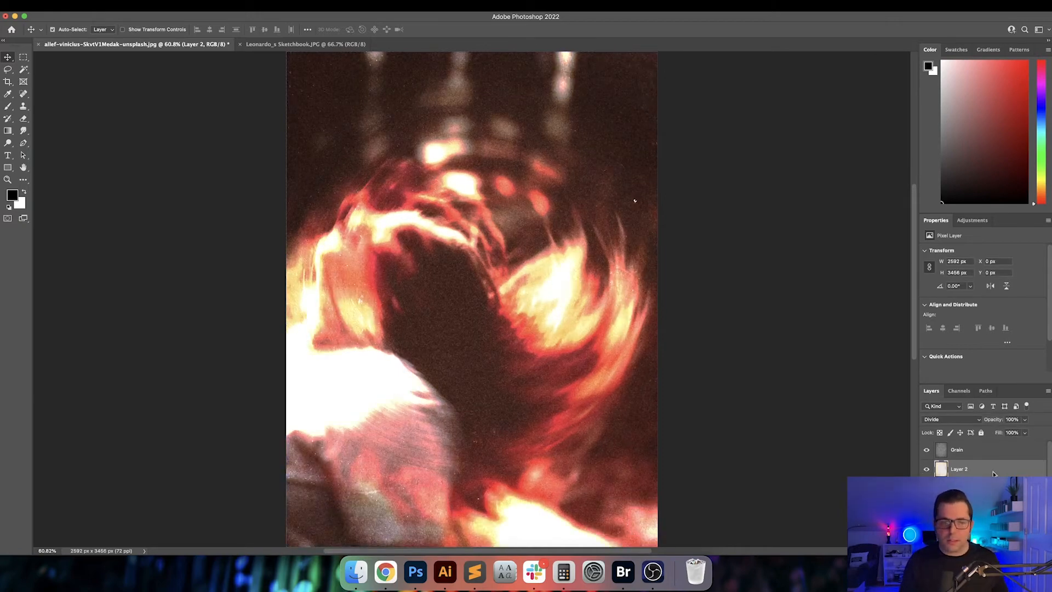
key("super+z")
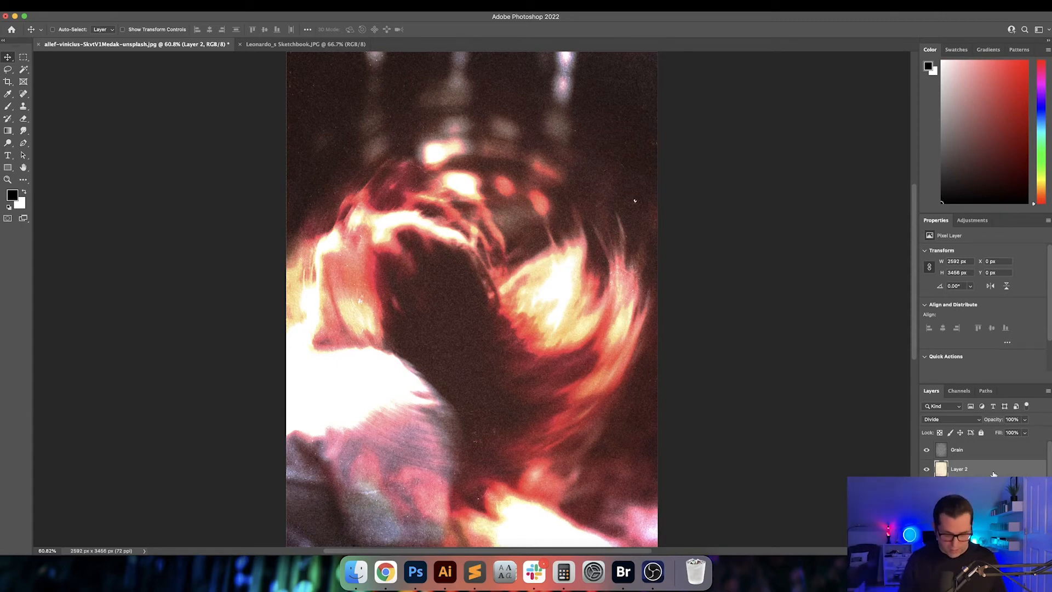
key("super+1")
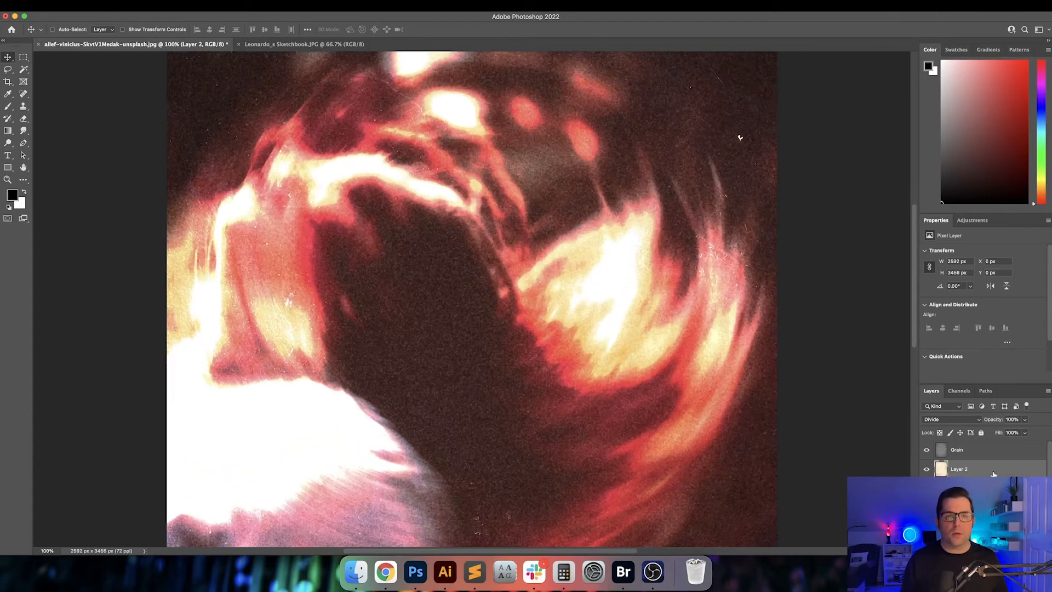
scroll(740, 138, "down", 5)
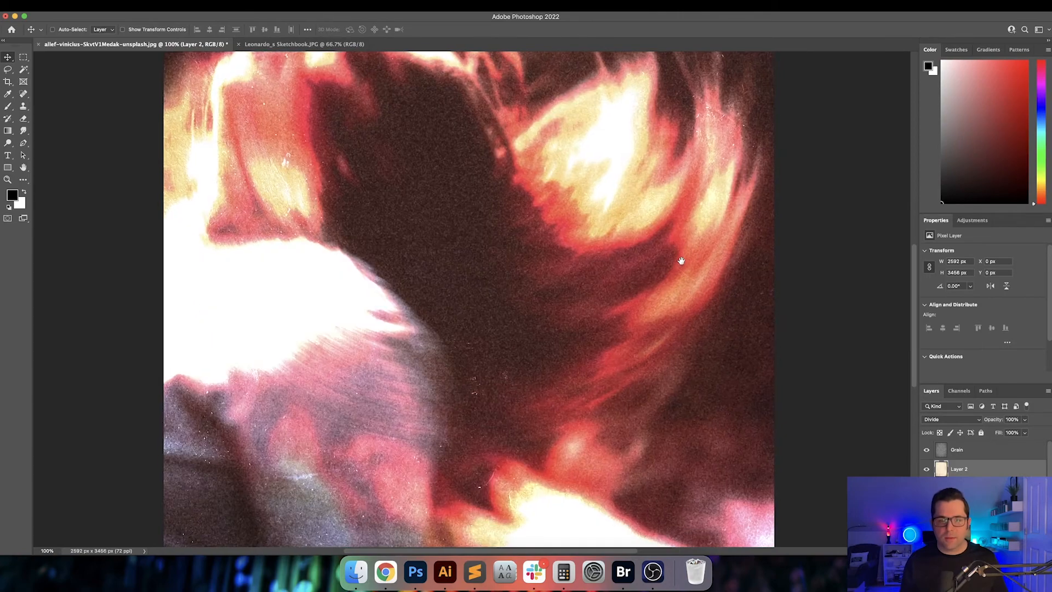
scroll(672, 187, "left", 1)
scroll(671, 187, "up", 10)
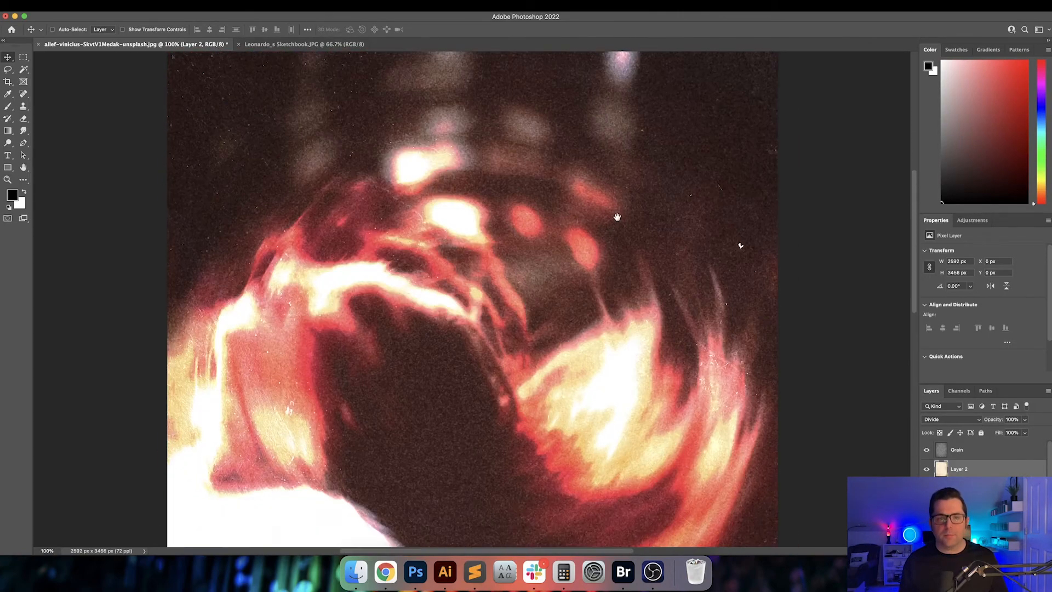
key("super+0")
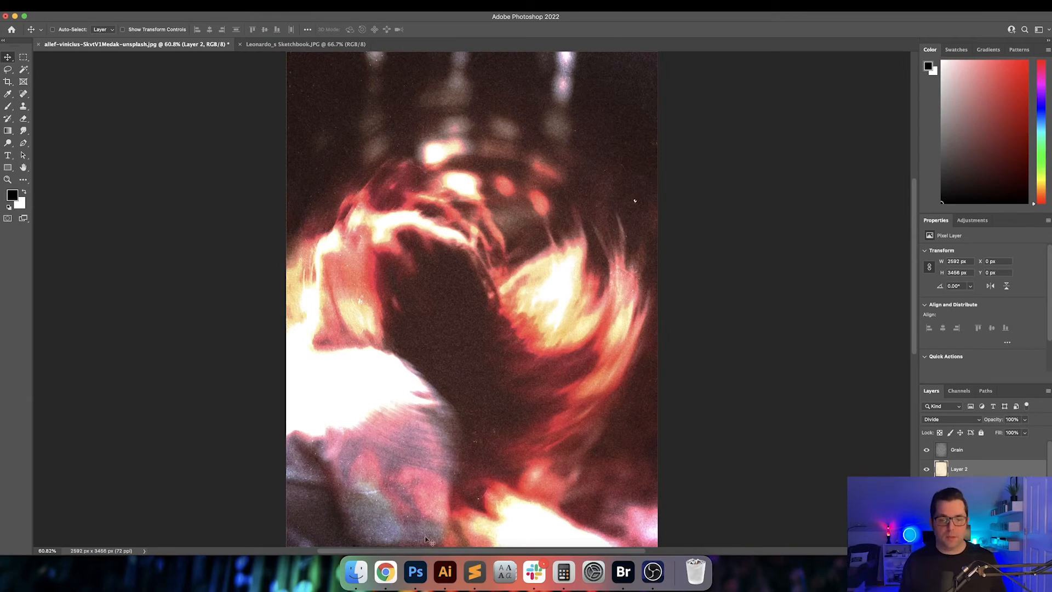
- Switch to Chrome and search Google for "deserta every moment, everything you need"
left_click(384, 585)
left_click(181, 39)
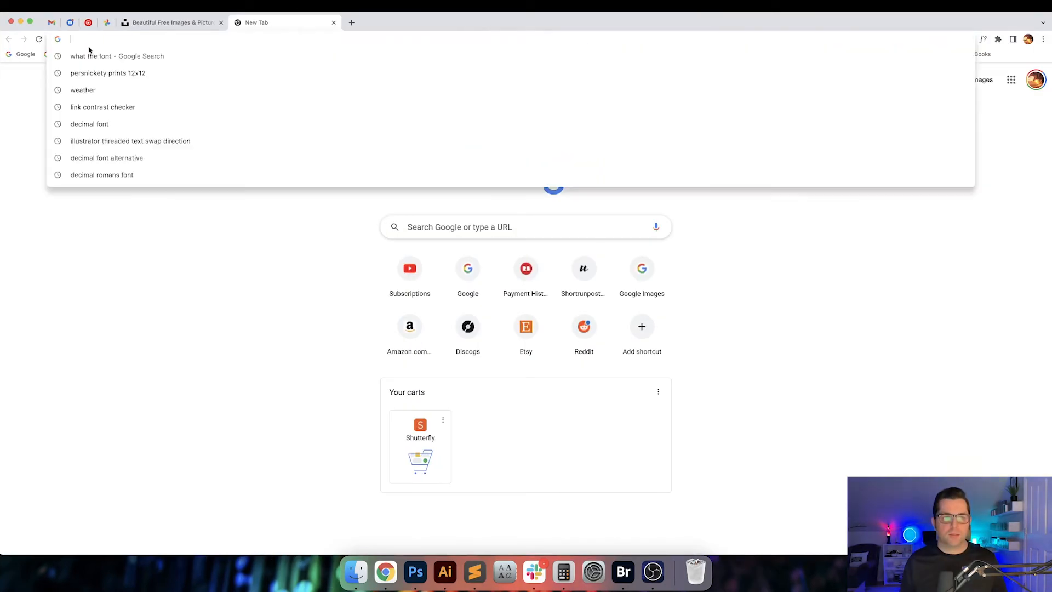
type("deser")
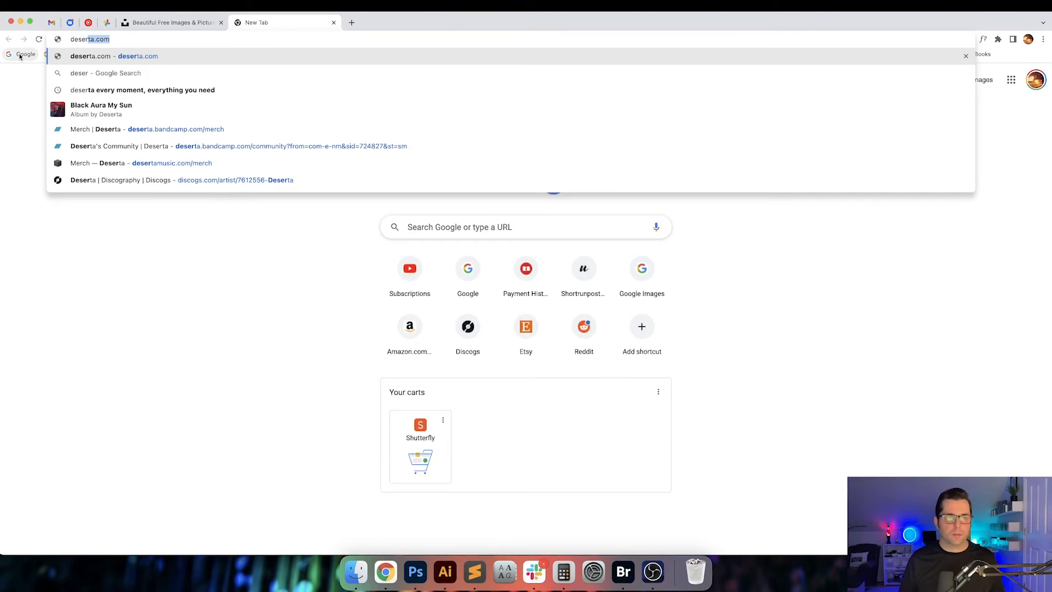
type("ta ev")
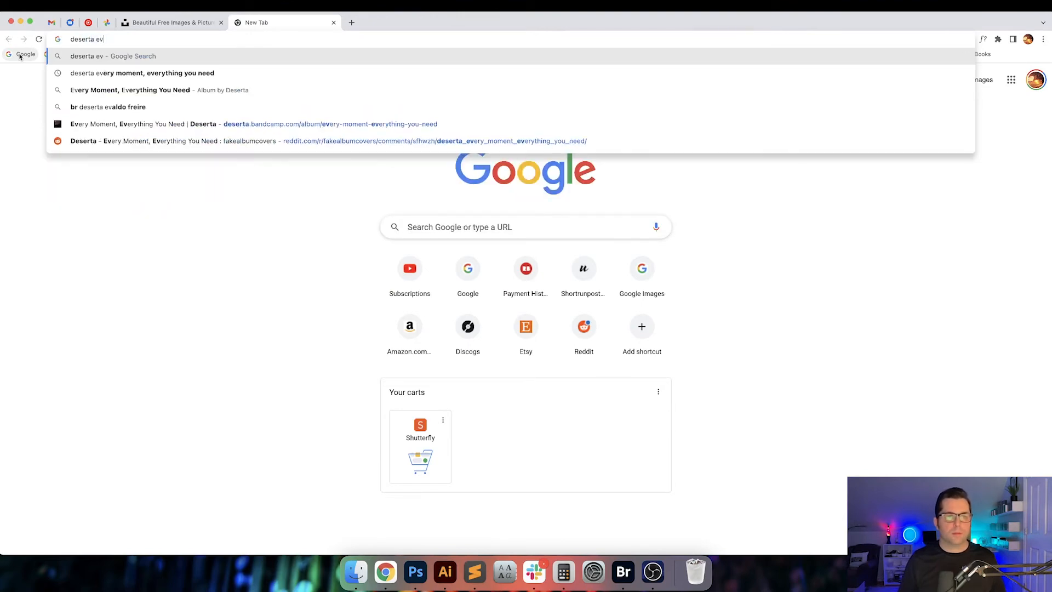
key("Down")
key("Return")
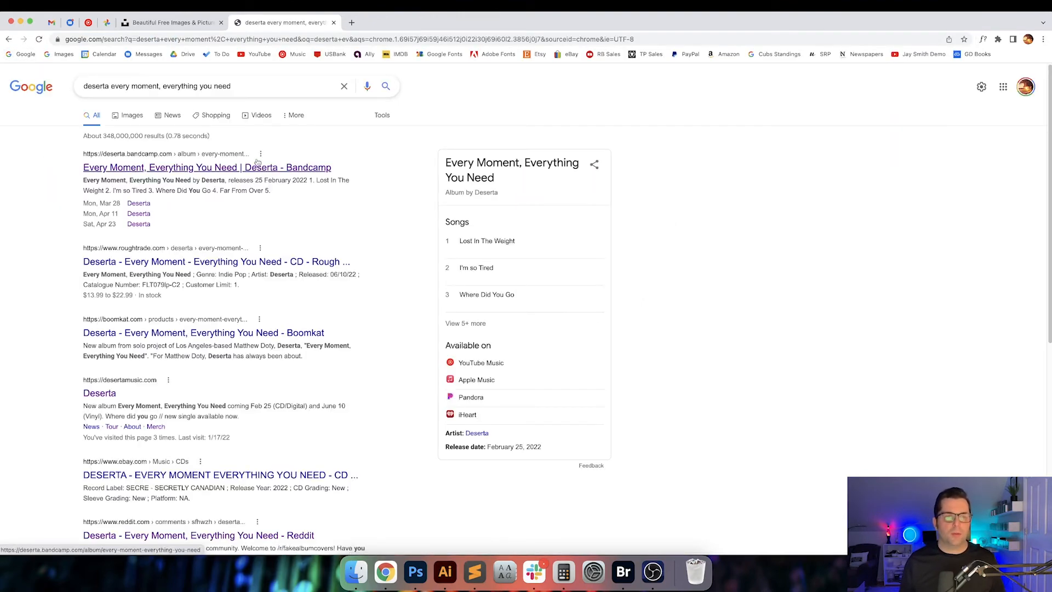
- Select the album title "Every Moment, Everything You Need" in the search results and return to Photoshop
triple_click(461, 163)
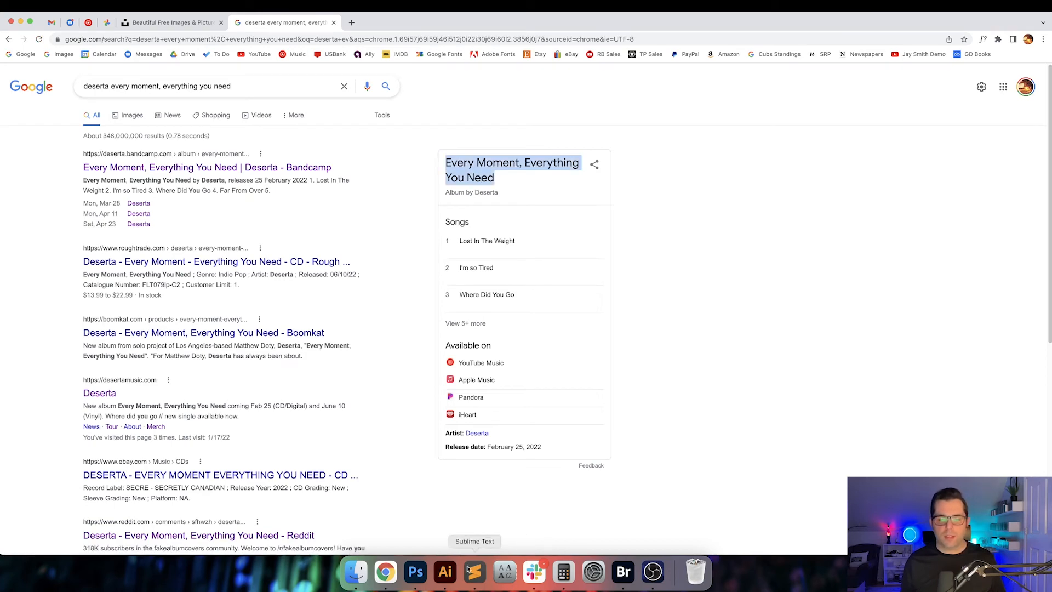
left_click(445, 572)
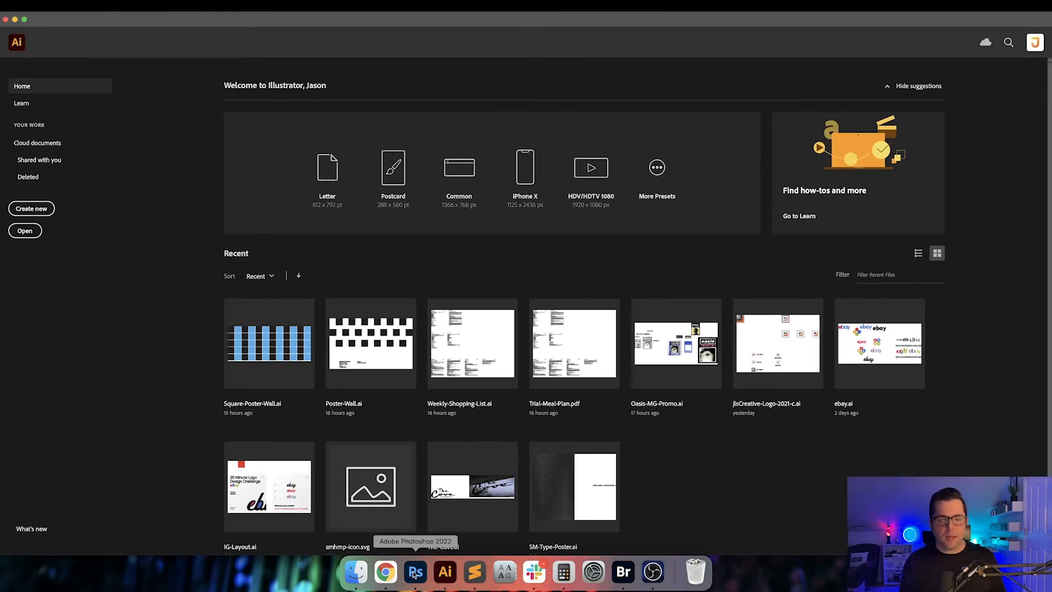
left_click(415, 572)
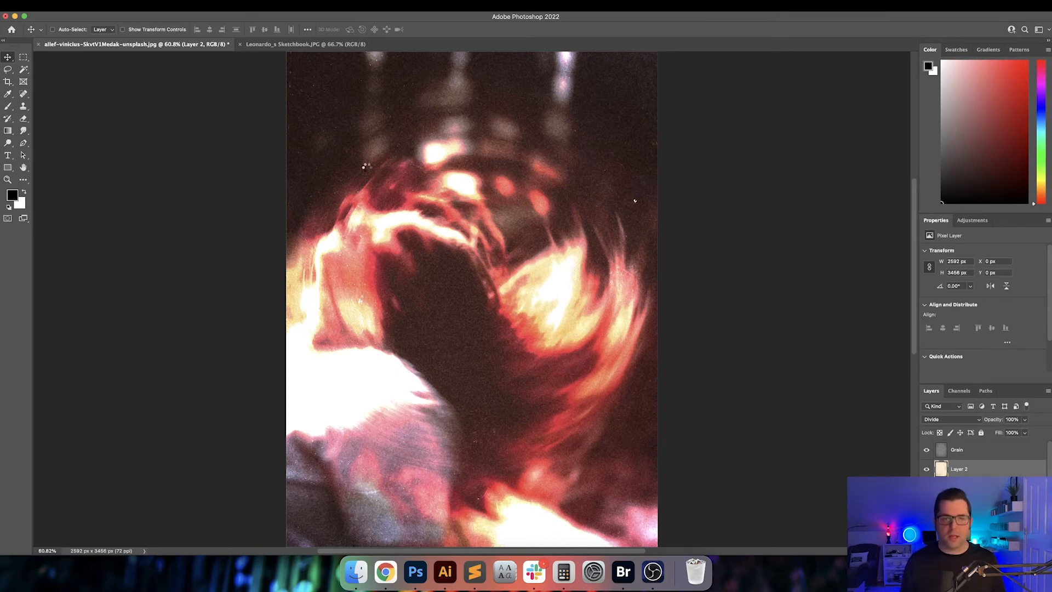
- Add the text "Deserta" at 200 pt between the paper texture and Grain layers and move it just below the image's center
key("t")
left_click(364, 184)
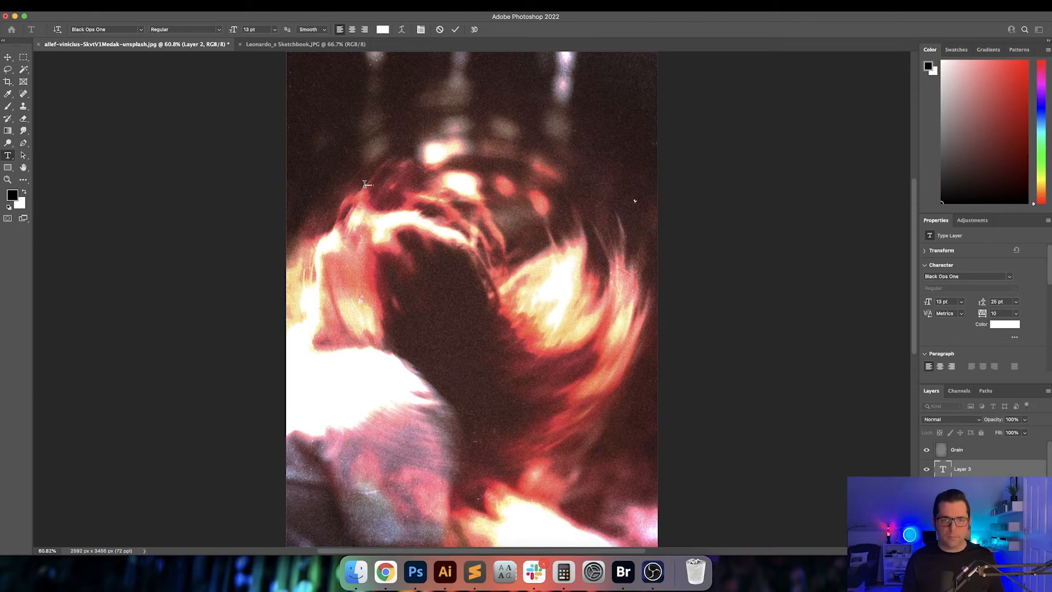
left_click(256, 31)
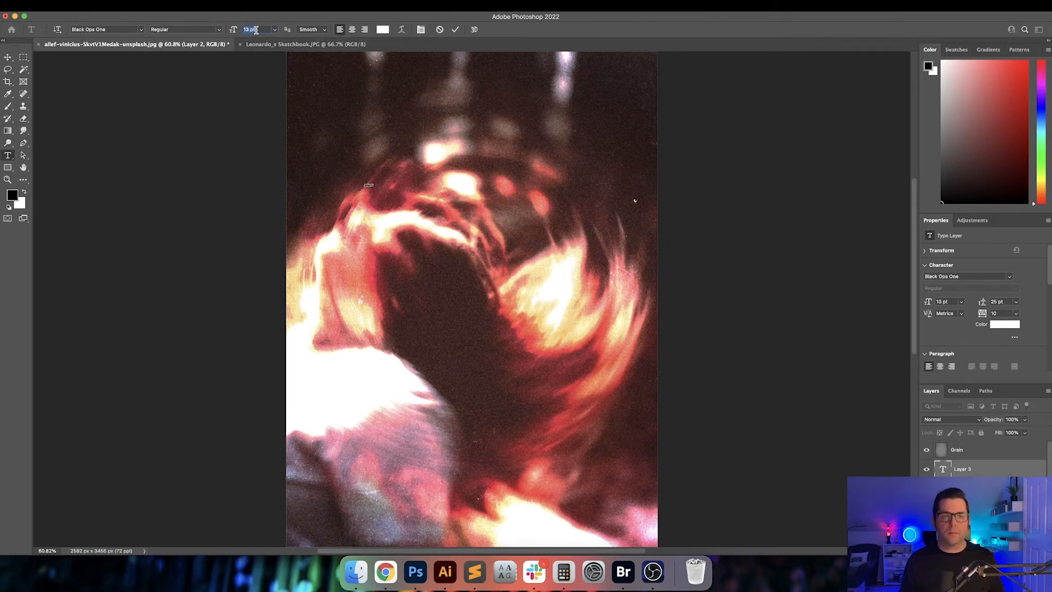
type("200")
key("Return")
type("Deserta")
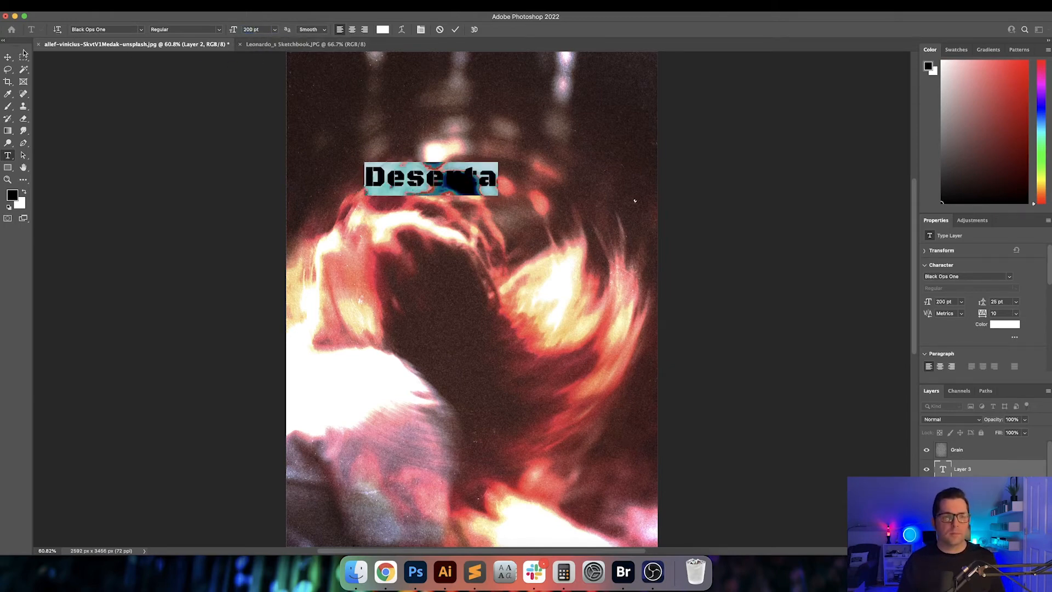
left_click(7, 57)
left_click_drag(499, 174, 567, 366)
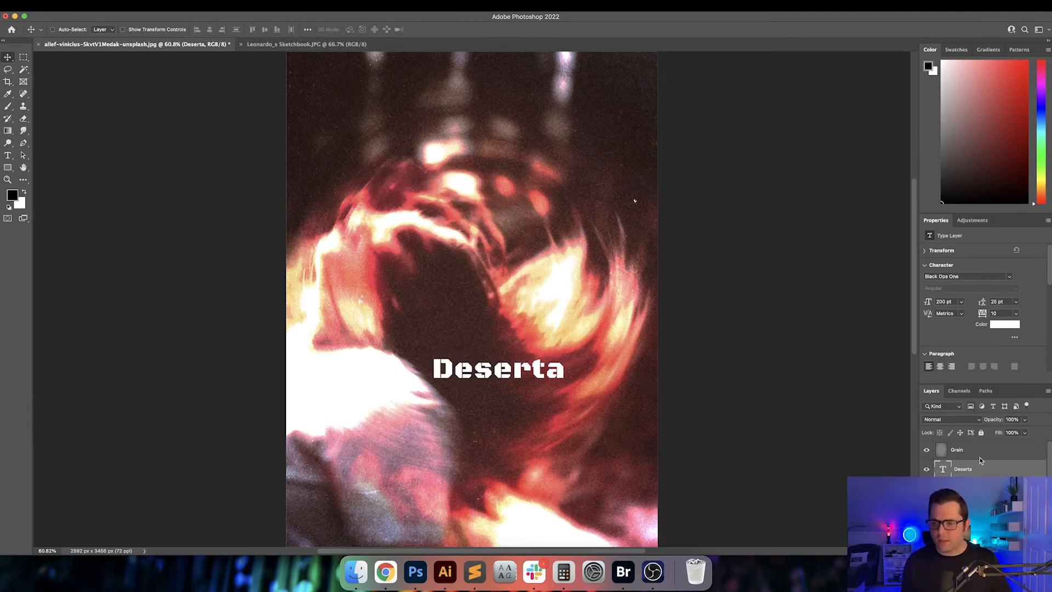
- Change the Deserta title's font to Soap and move the title to the upper-right area of the image
double_click(943, 469)
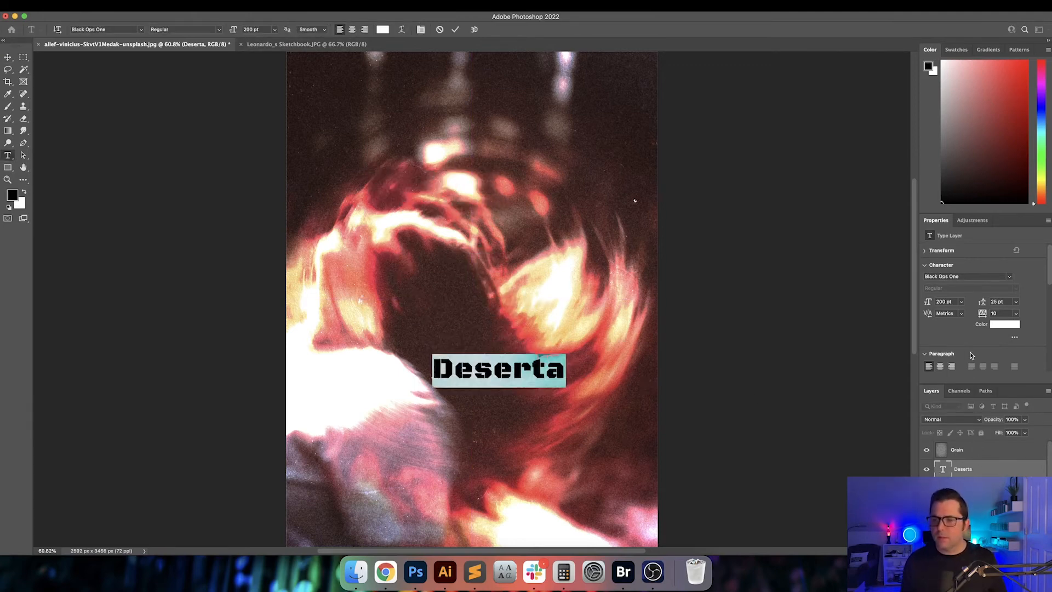
left_click(1010, 278)
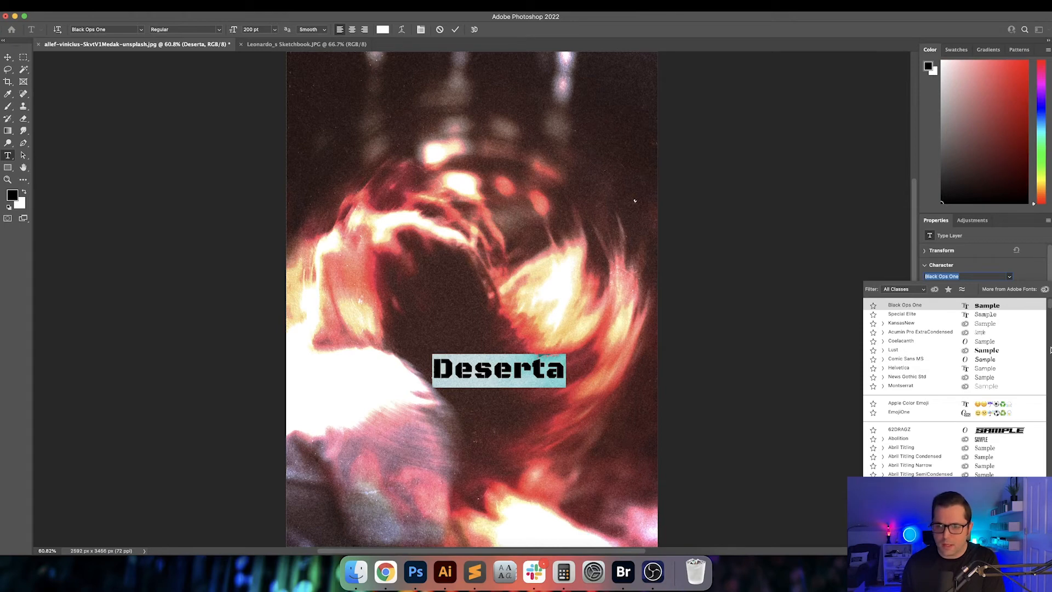
scroll(1050, 351, "down", 5)
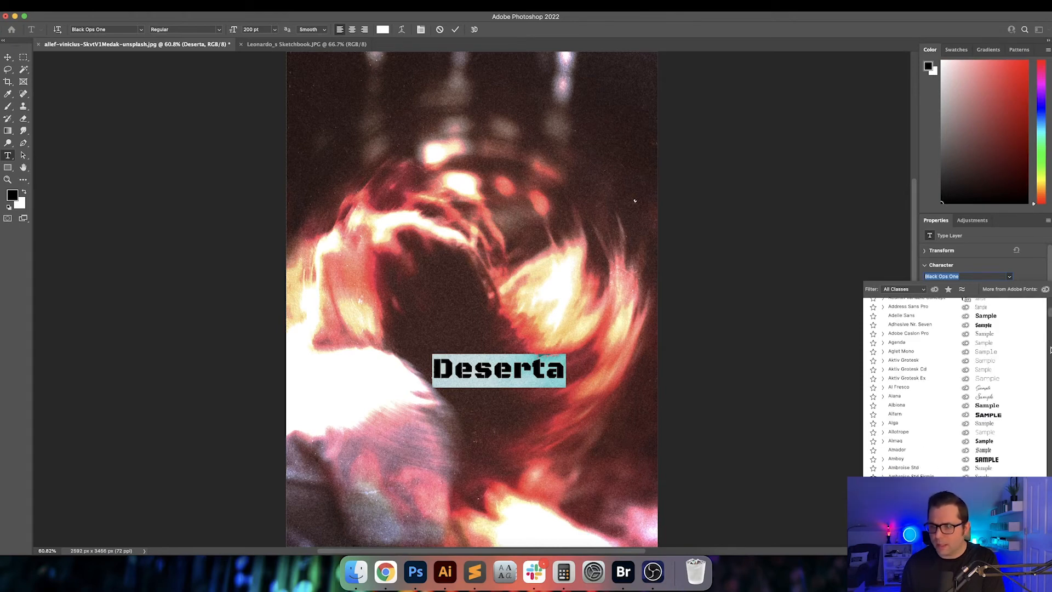
scroll(1051, 351, "down", 5)
scroll(1050, 351, "down", 5)
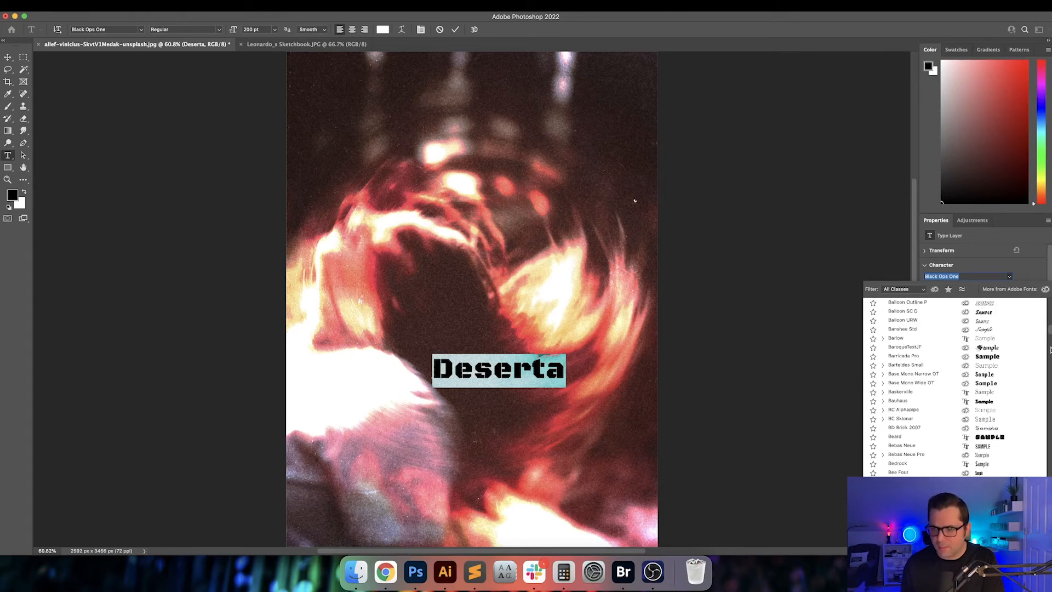
scroll(1050, 351, "down", 1)
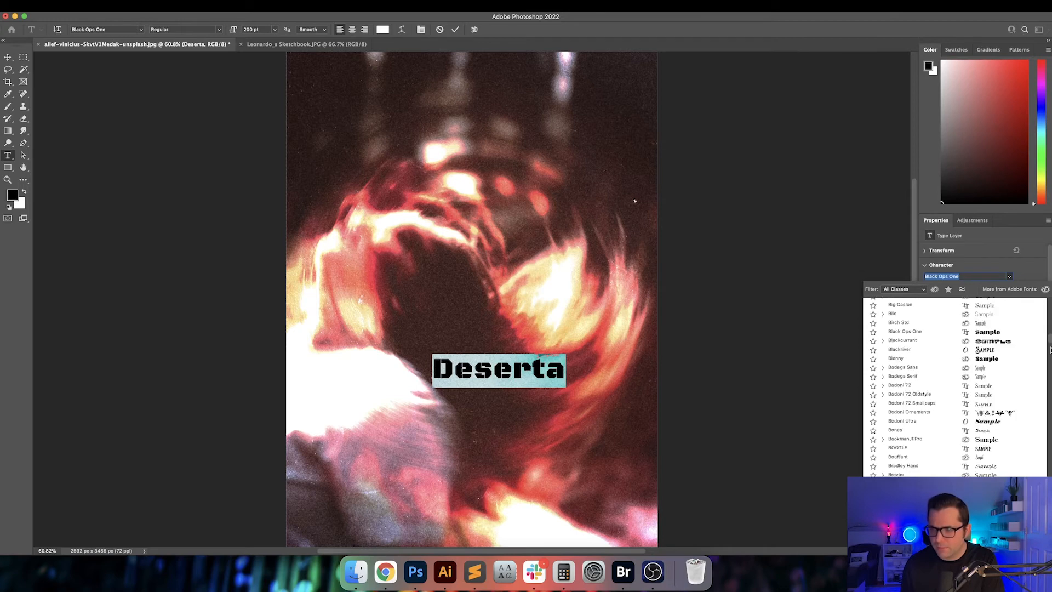
key("Escape")
left_click_drag(515, 375, 669, 122)
- Set every letter after the D in the Deserta title to 160 pt
key("t")
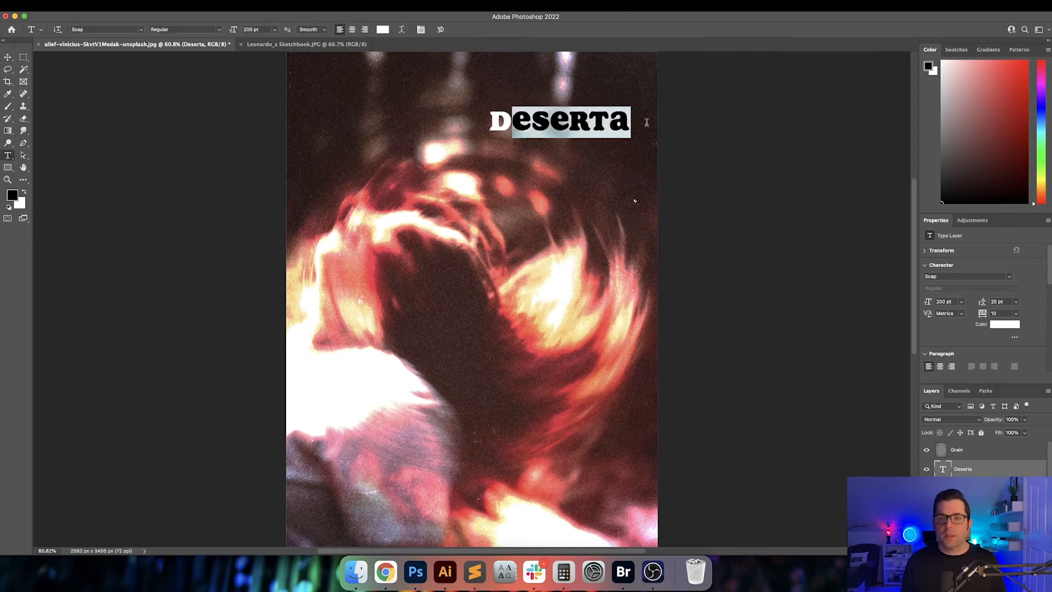
double_click(501, 121)
key("super+h")
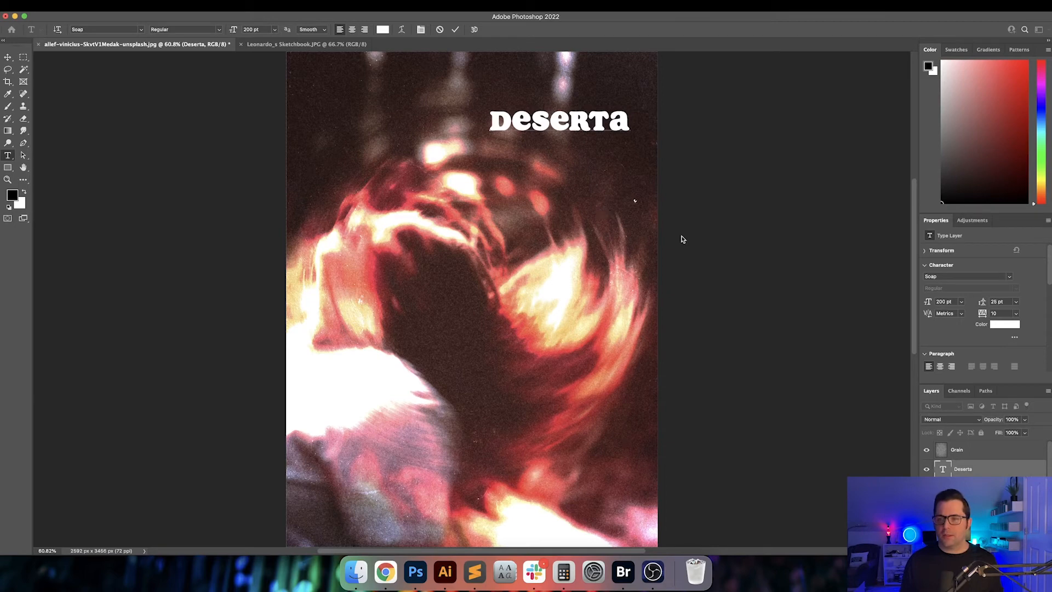
key("super+h")
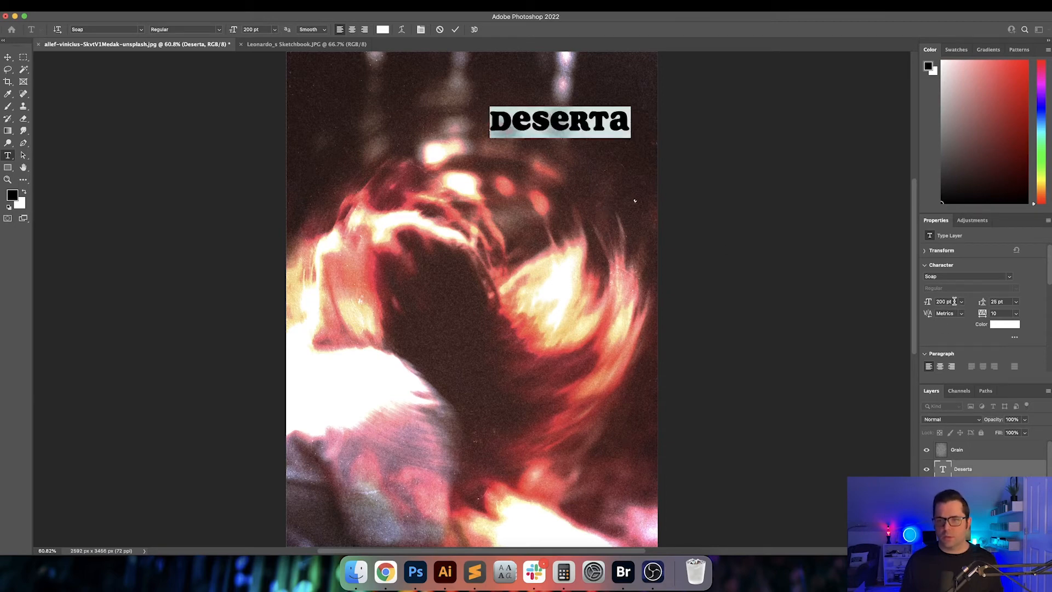
key("Right")
key("shift+Left")
key("shift+Left")
key("shift+Left")
key("shift+Left")
key("shift+Left")
key("shift+Left")
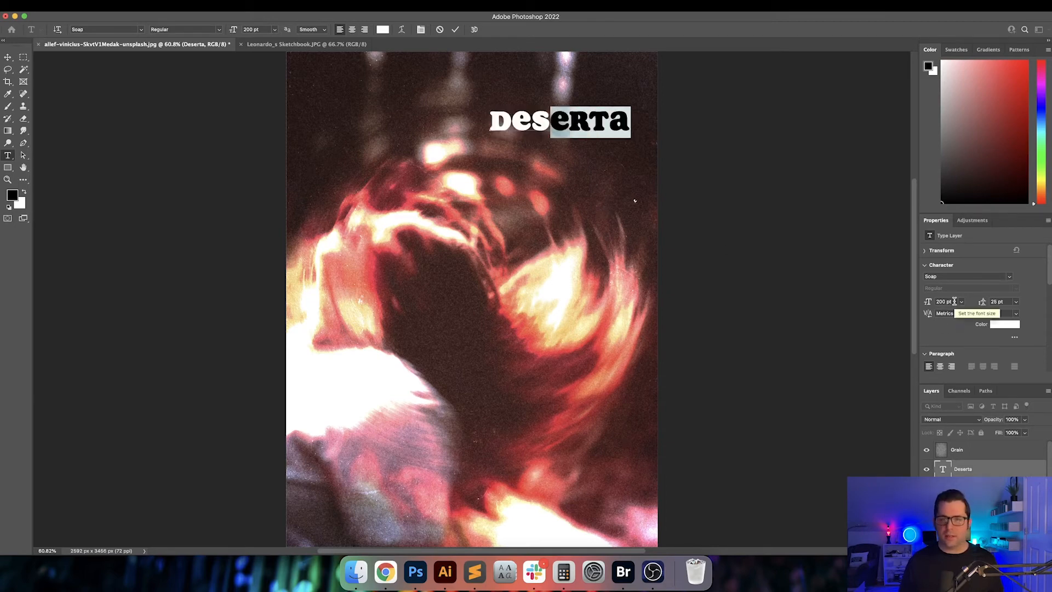
key("shift+Left")
key("shift+Right")
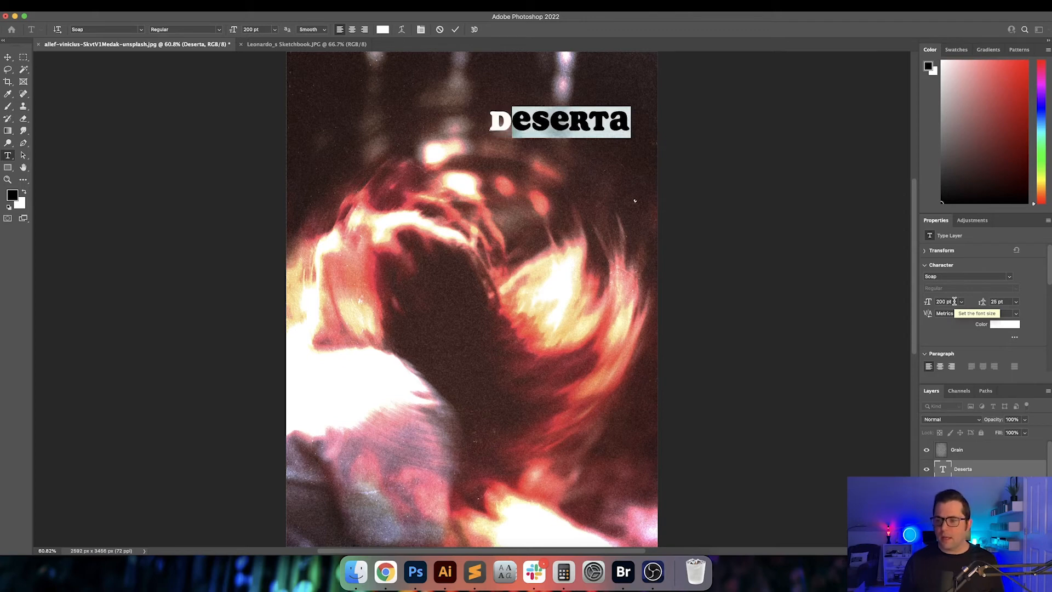
left_click(955, 302)
key("shift+Down")
key("shift+Down")
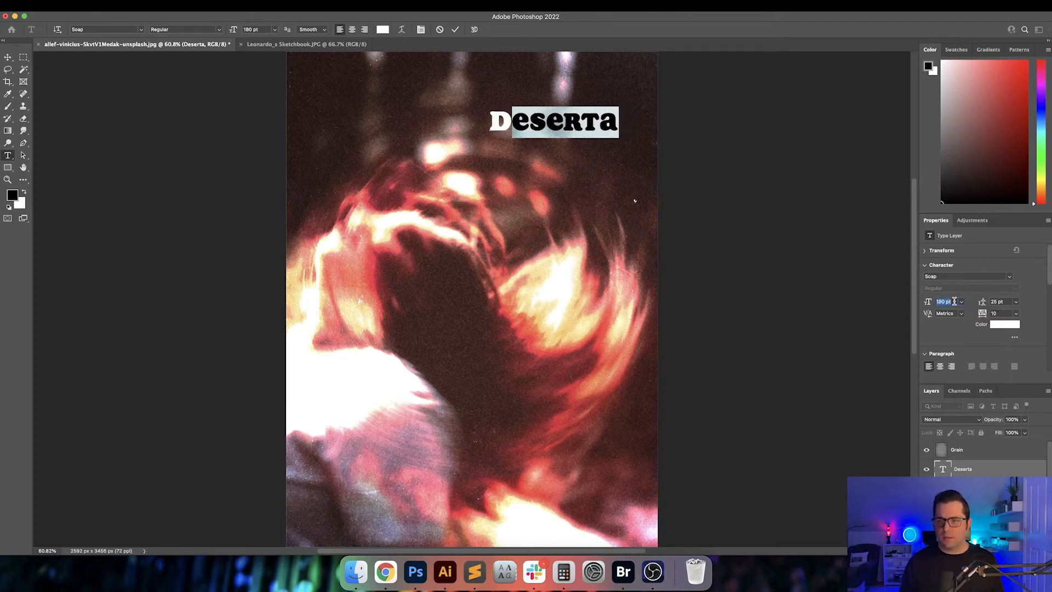
key("shift+Down")
key("shift+Down")
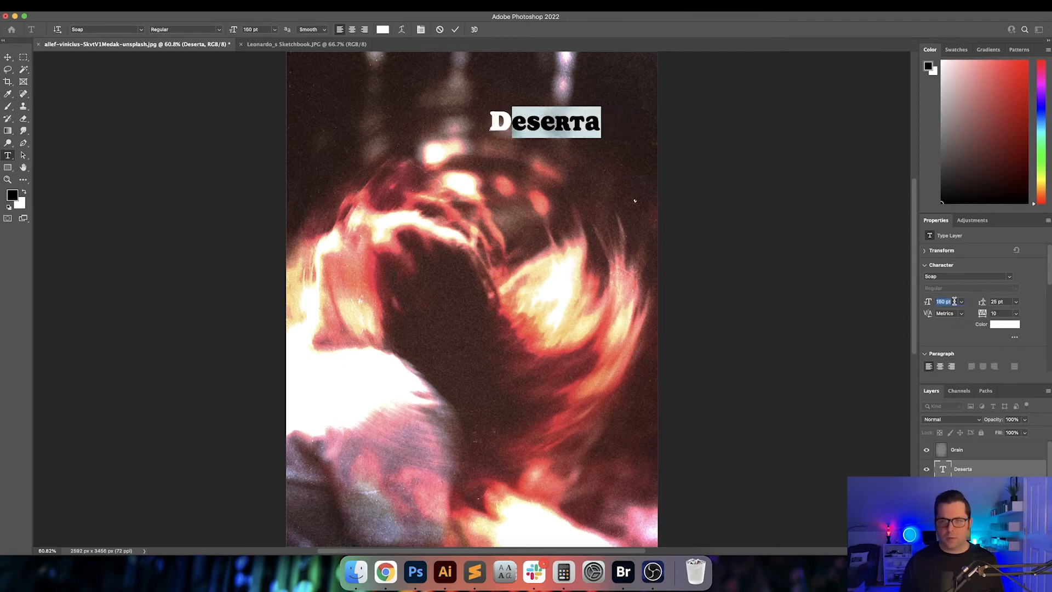
key("shift+Up")
key("Return")
- Set the kerning between the D and the following e in the title to -40
key("Left")
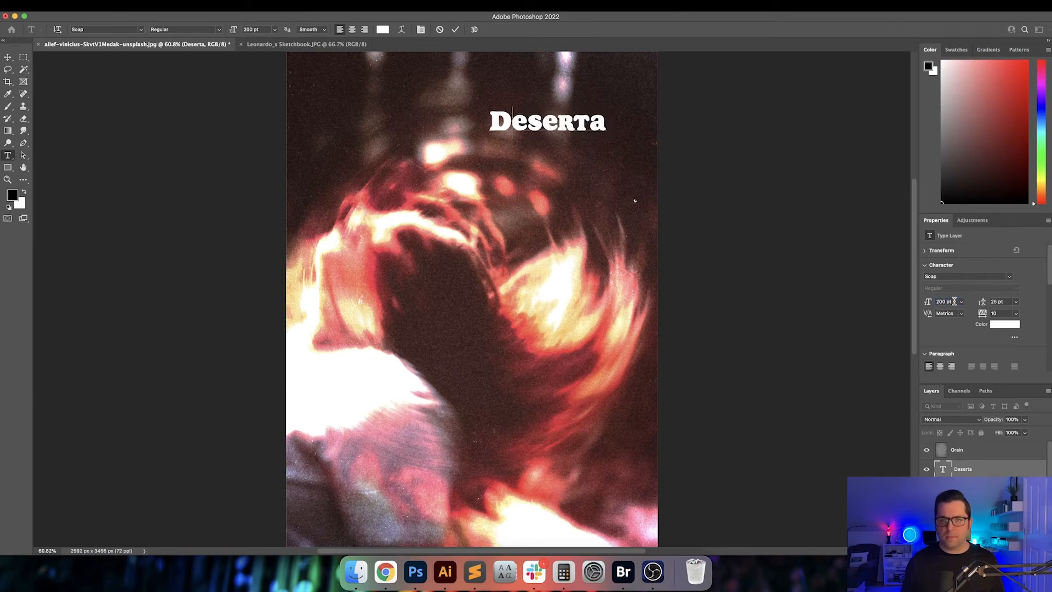
left_click(948, 313)
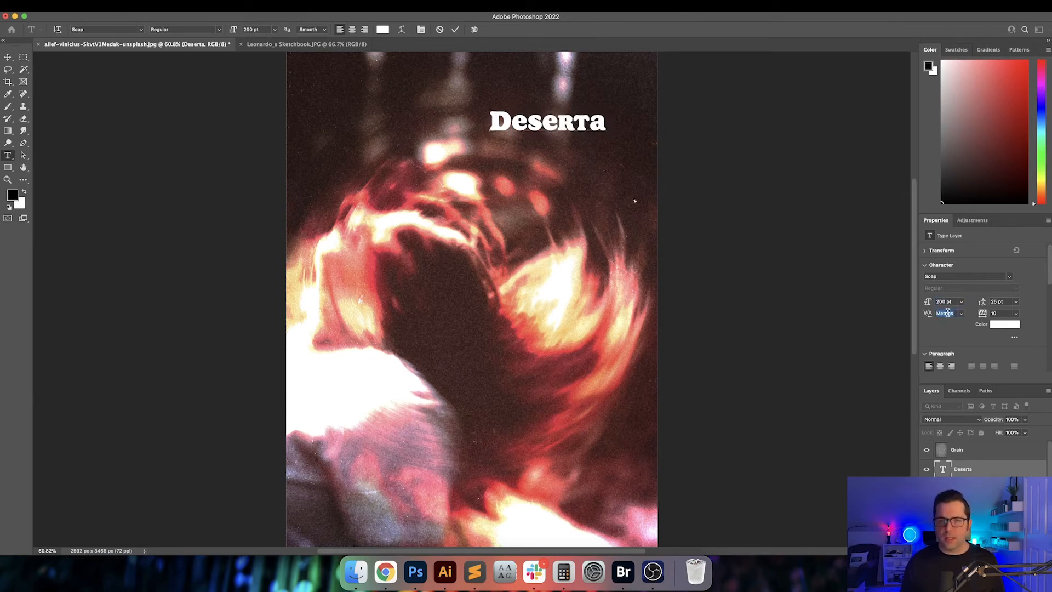
key("Down")
key("Down")
key("Down")
key("Down")
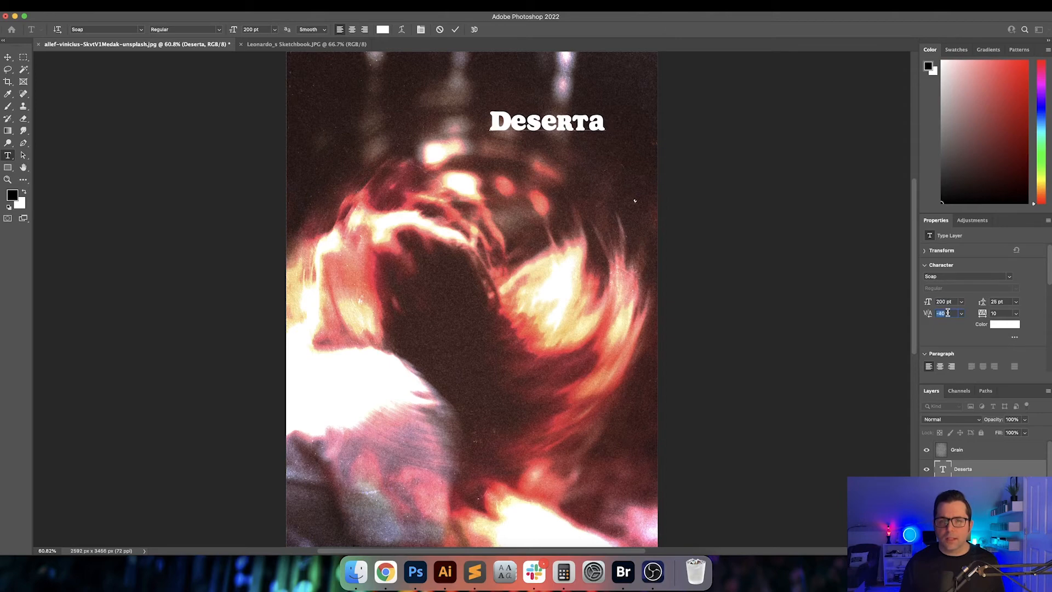
- Tighten the kerning between the middle letters of the Deserta title, one pair after another
key("Right")
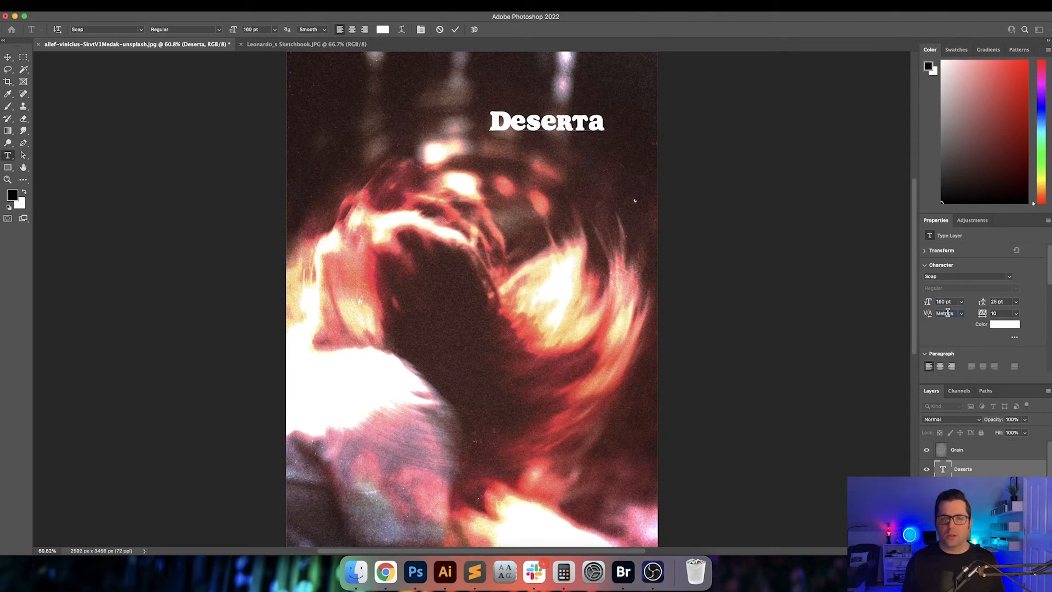
key("Down")
key("Down")
key("Down")
key("Down")
key("Down")
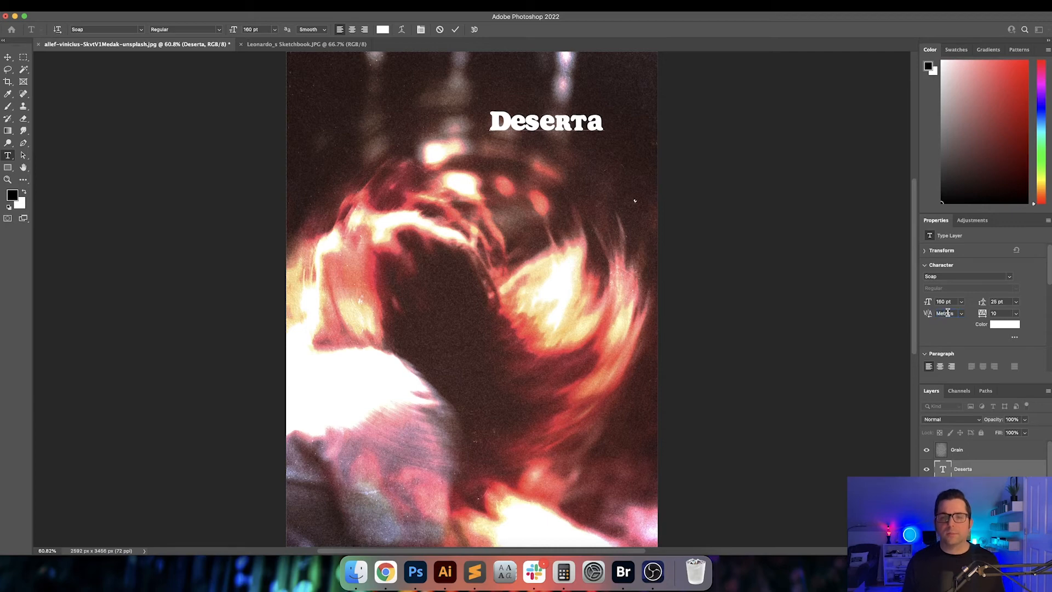
key("Down")
key("Down")
key("Down")
key("Down")
key("Down")
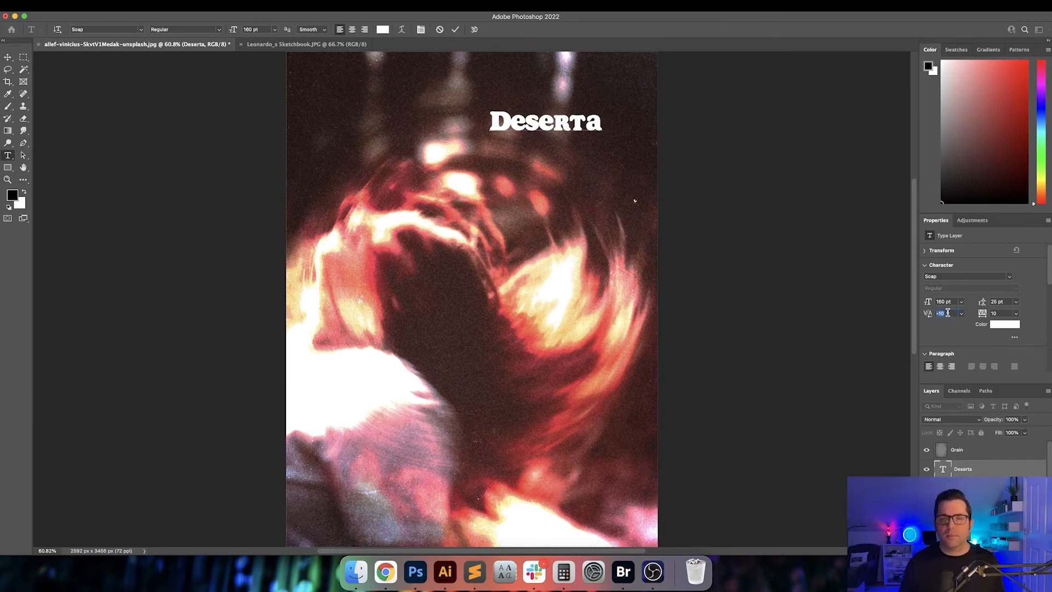
- Tighten the kerning between the title's last letters, ending with -60, and move the finished title slightly lower
key("Down")
key("Down")
key("Down")
key("Down")
key("Down")
key("Down")
key("Up")
key("Up")
key("Up")
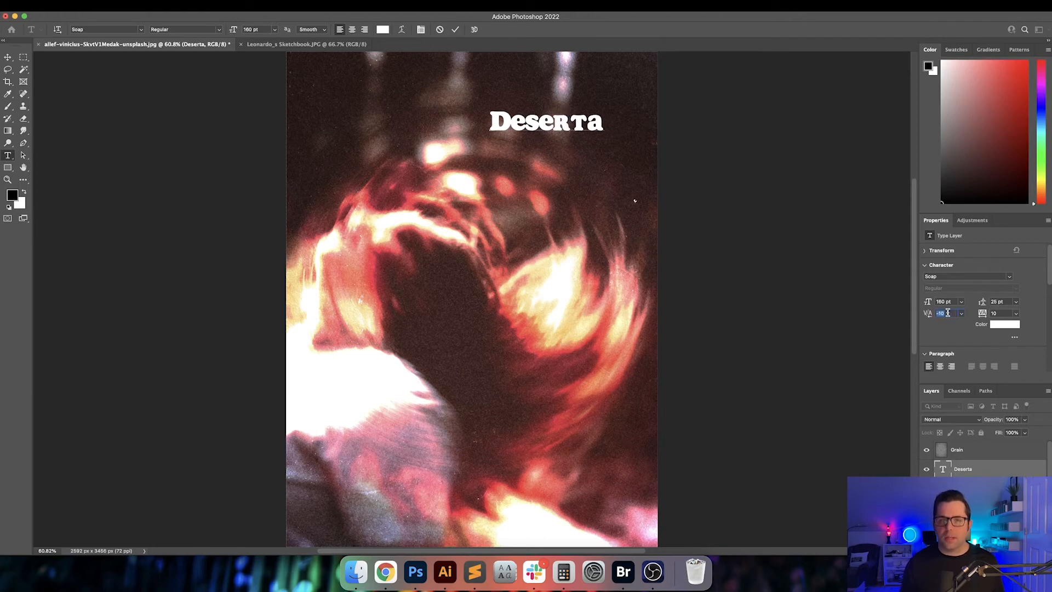
key("Down")
key("Down")
key("Down")
key("Down")
key("Down")
key("Down")
key("Down")
key("Down")
left_click(947, 313)
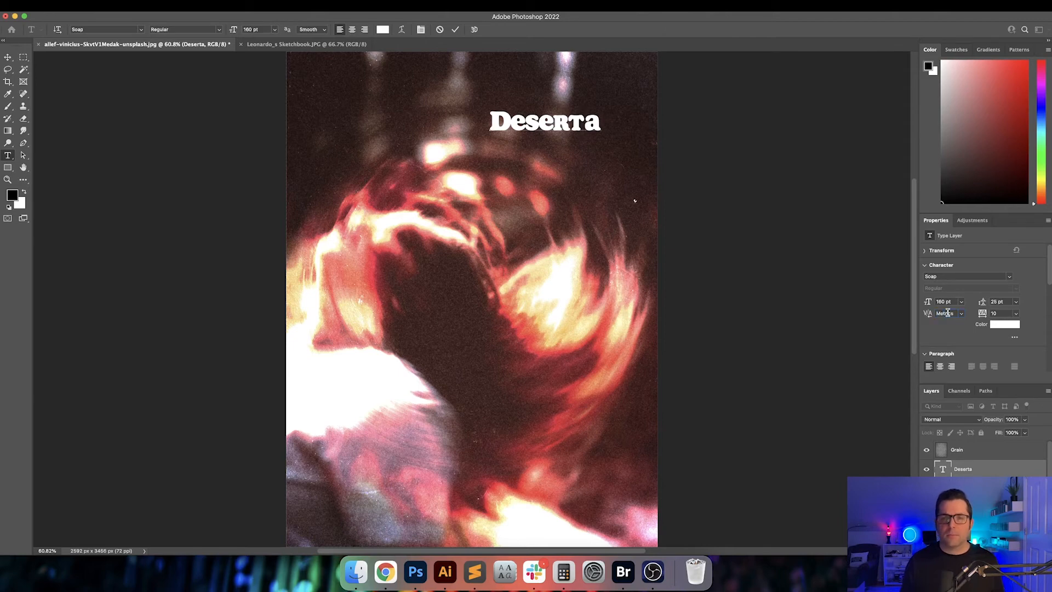
double_click(948, 313)
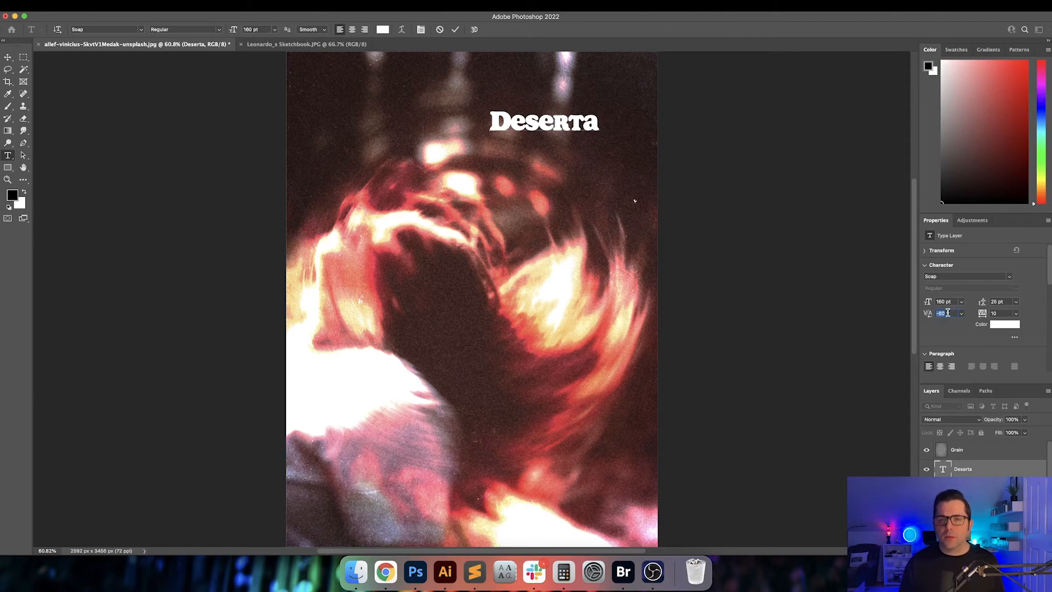
left_click(948, 313)
key("v")
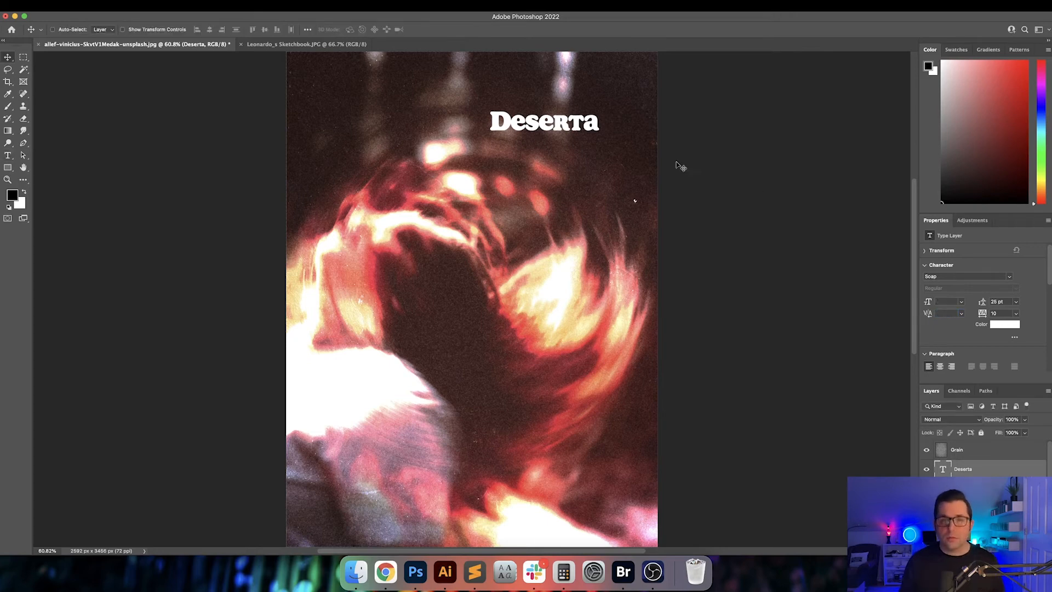
left_click_drag(569, 127, 570, 161)
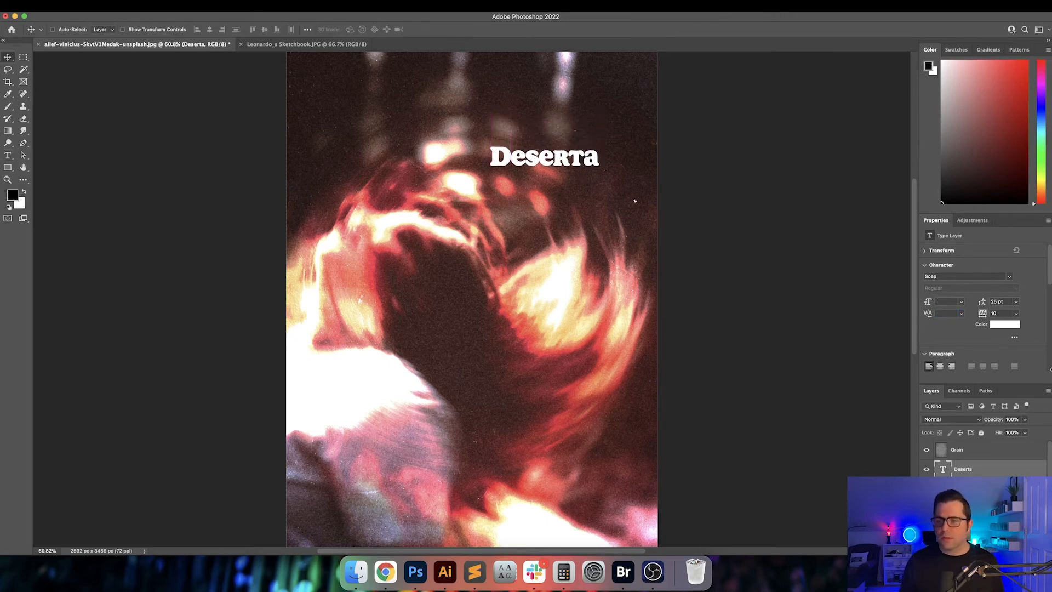
right_click(1016, 473)
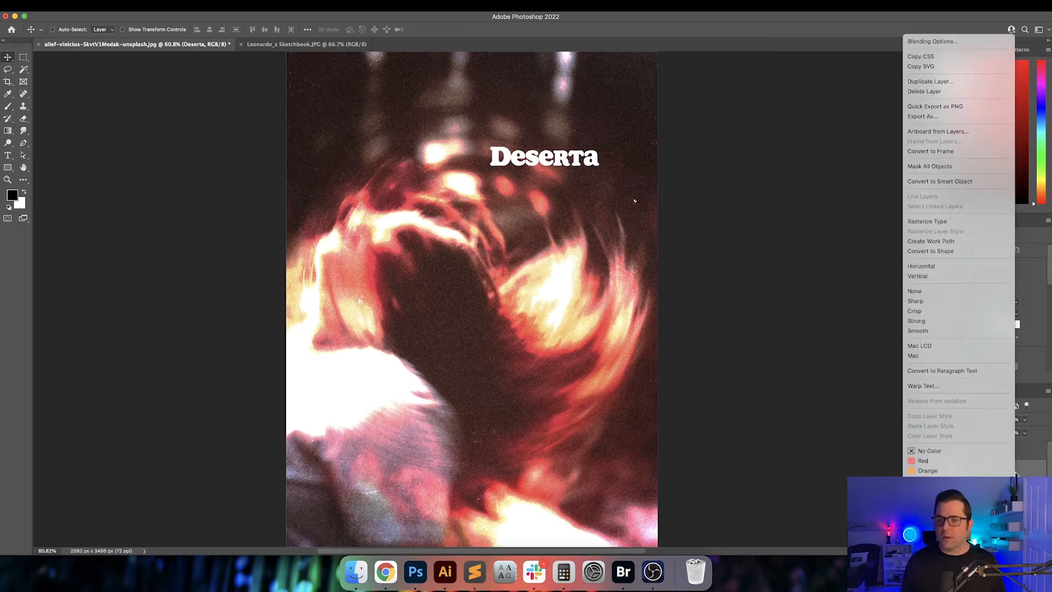
left_click(962, 223)
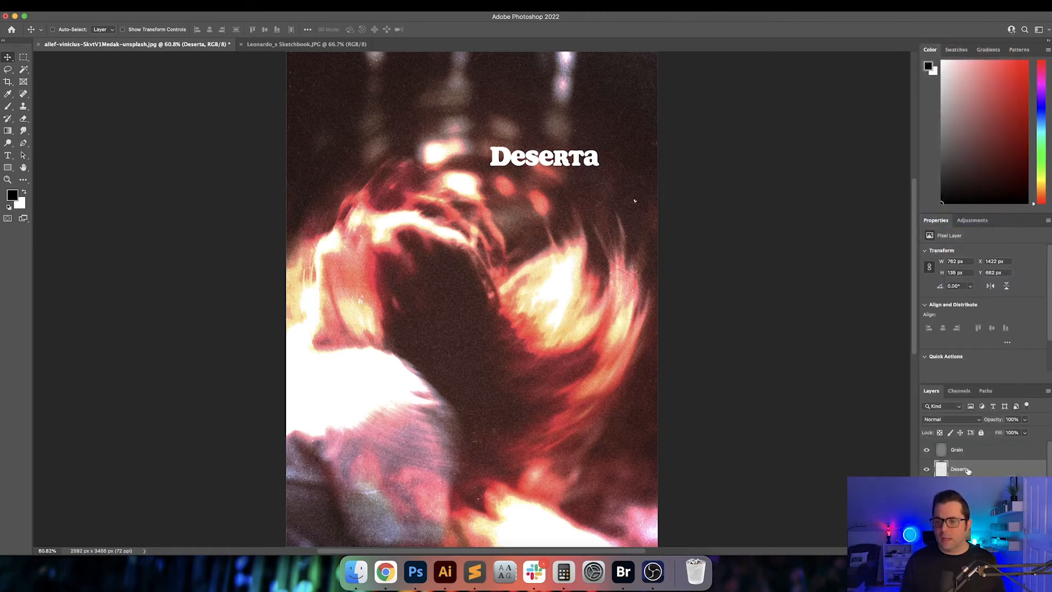
key("super+z")
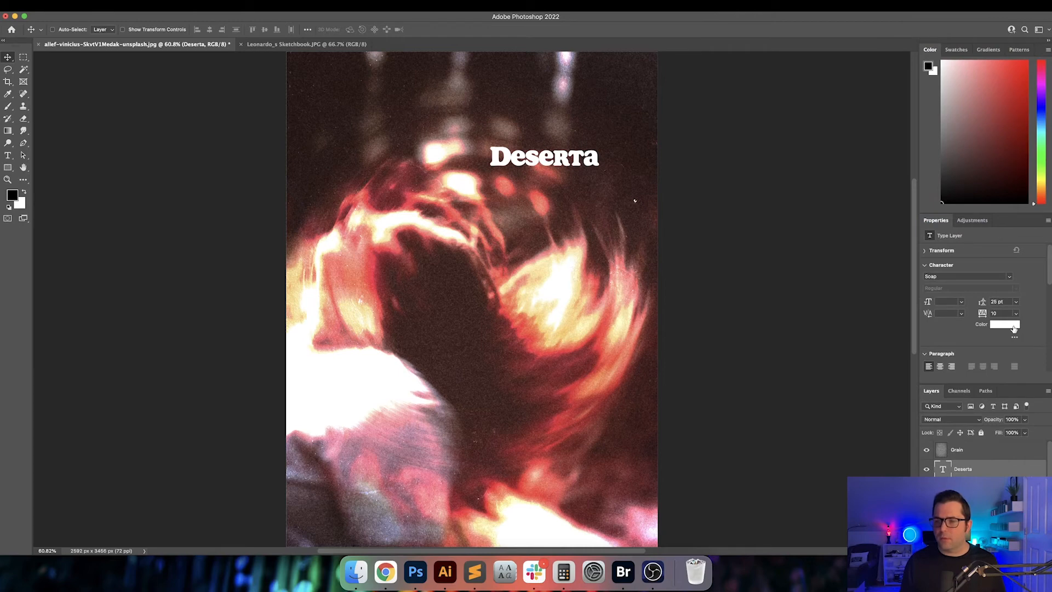
- Recolor the Deserta text to pale cream #fff5d9, starting from a color sampled in the glowing swirl, and rasterize the text layer
left_click(1014, 329)
left_click(546, 263)
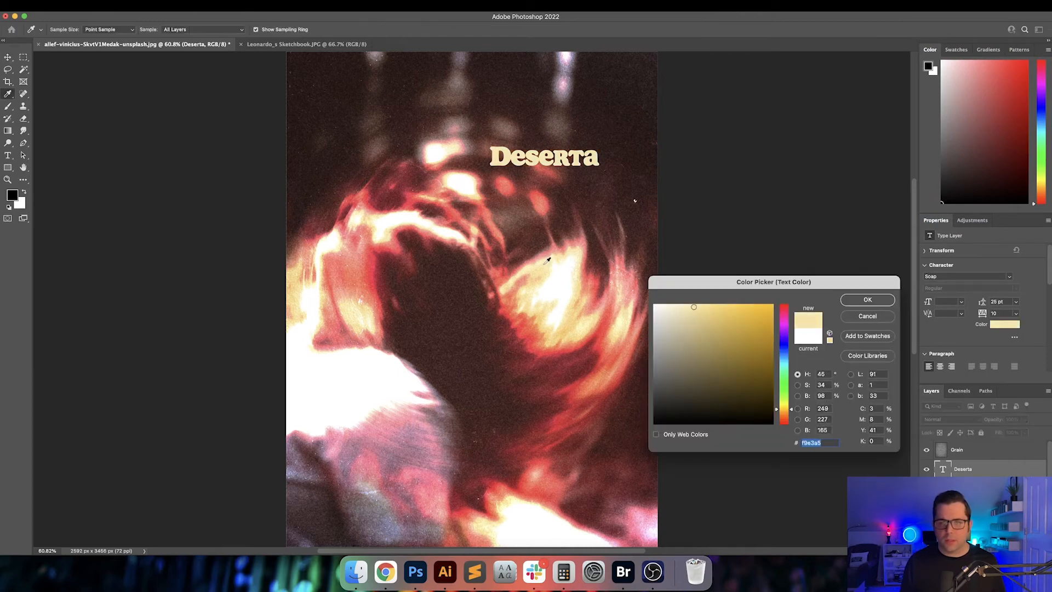
left_click_drag(673, 306, 672, 298)
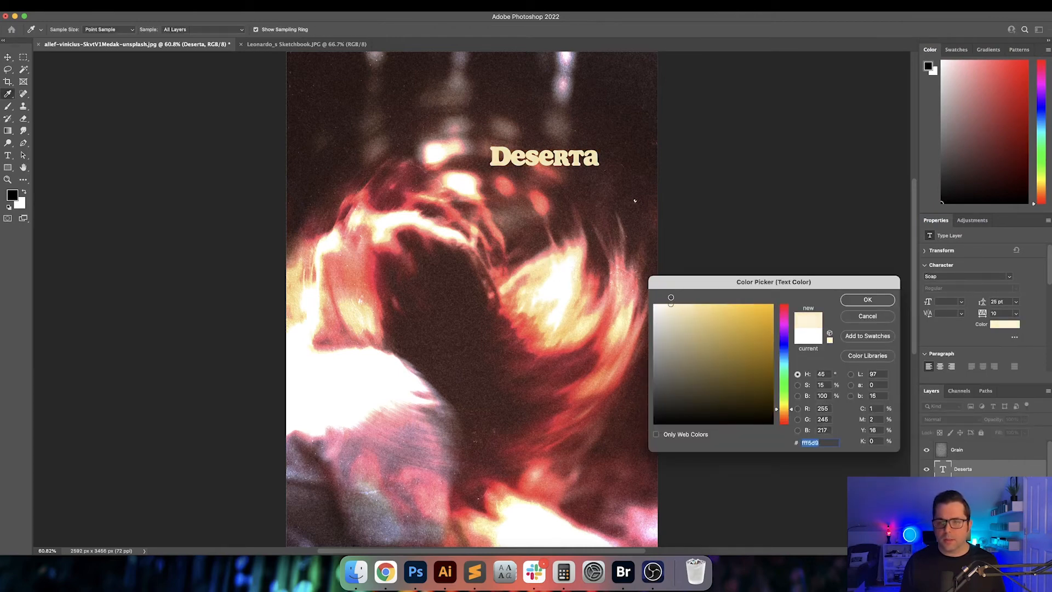
key("Return")
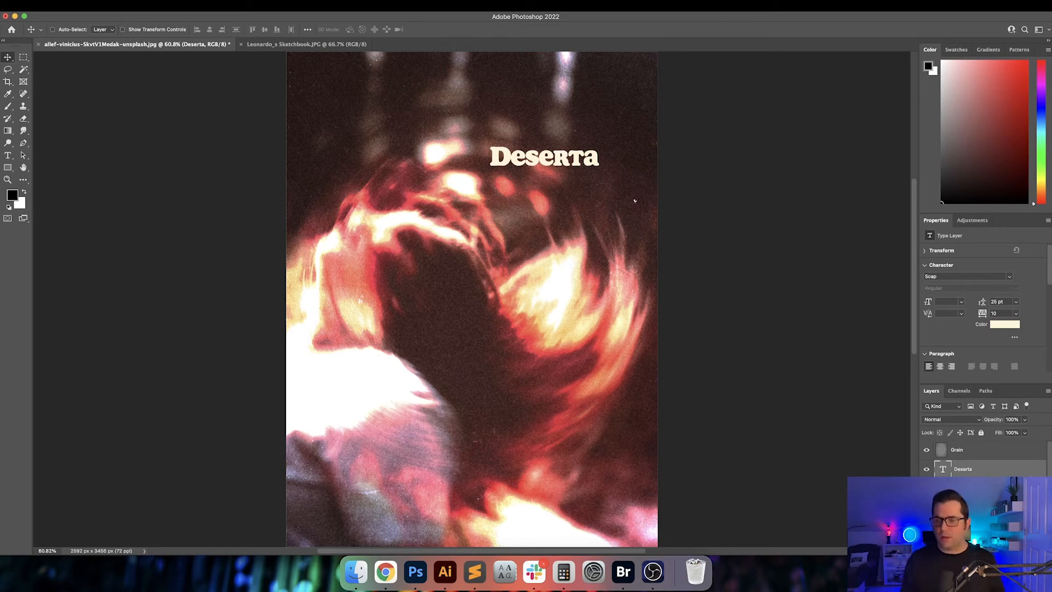
right_click(1017, 470)
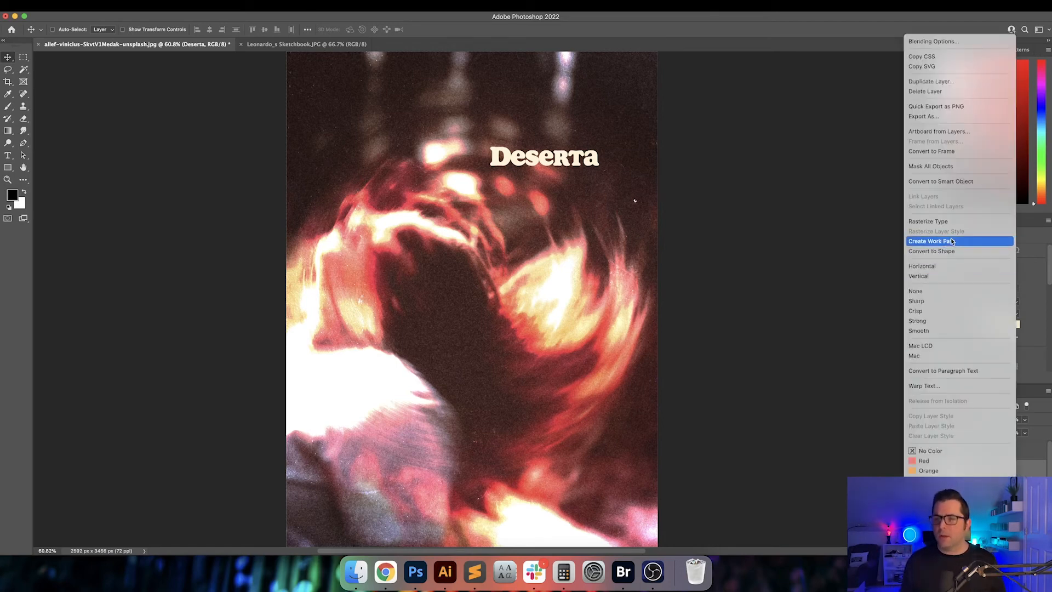
left_click(951, 219)
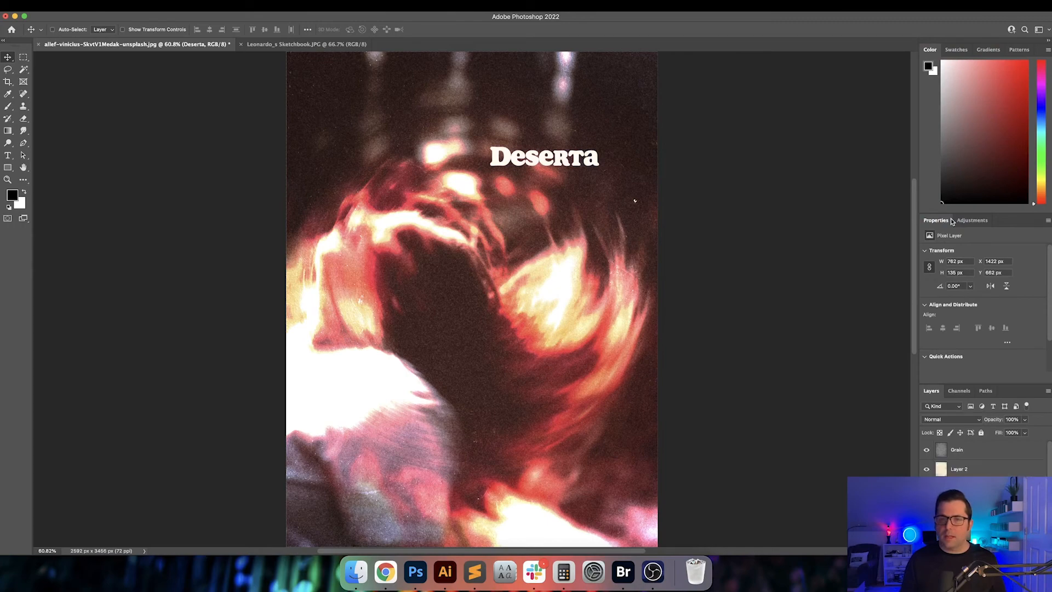
- Apply a Gaussian Blur with a 1.5 pixel radius to the rasterized Deserta title
key("super+1")
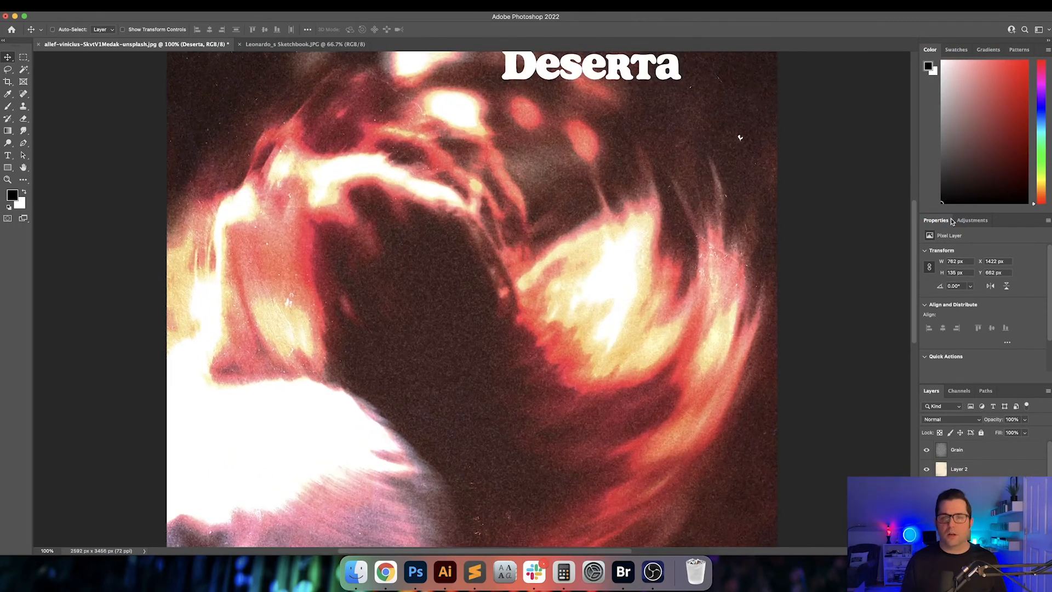
scroll(641, 332, "up", 5)
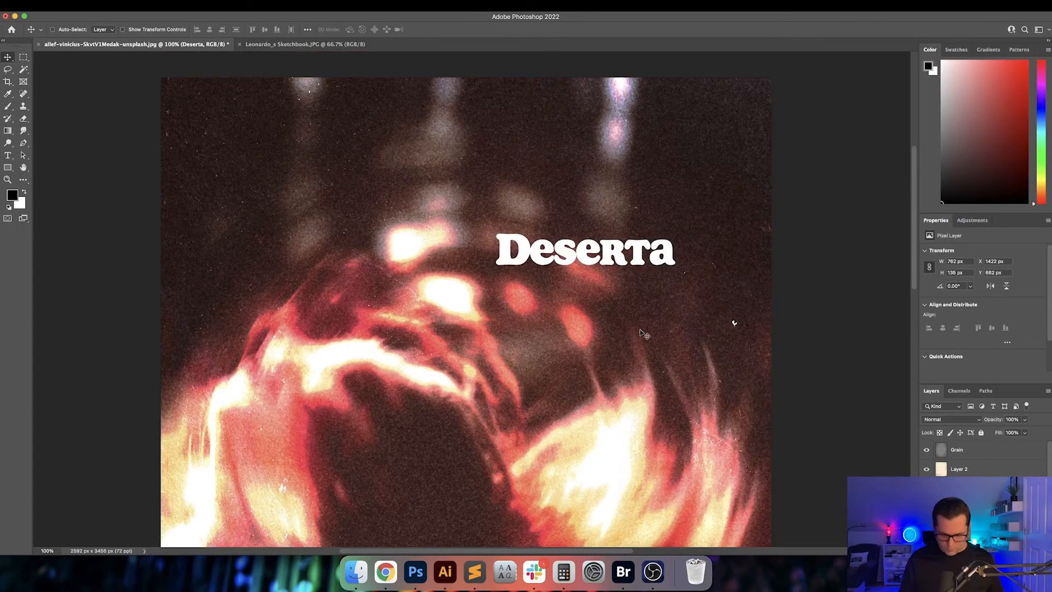
key("super+equal")
key("super+equal")
left_click_drag(688, 195, 429, 327)
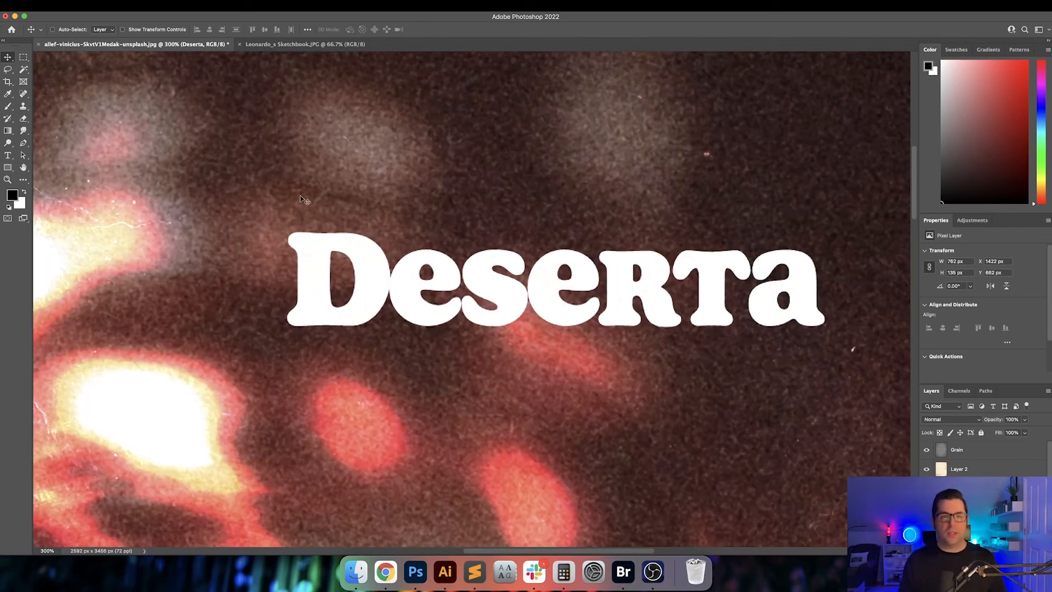
left_click(215, 6)
mouse_move(290, 132)
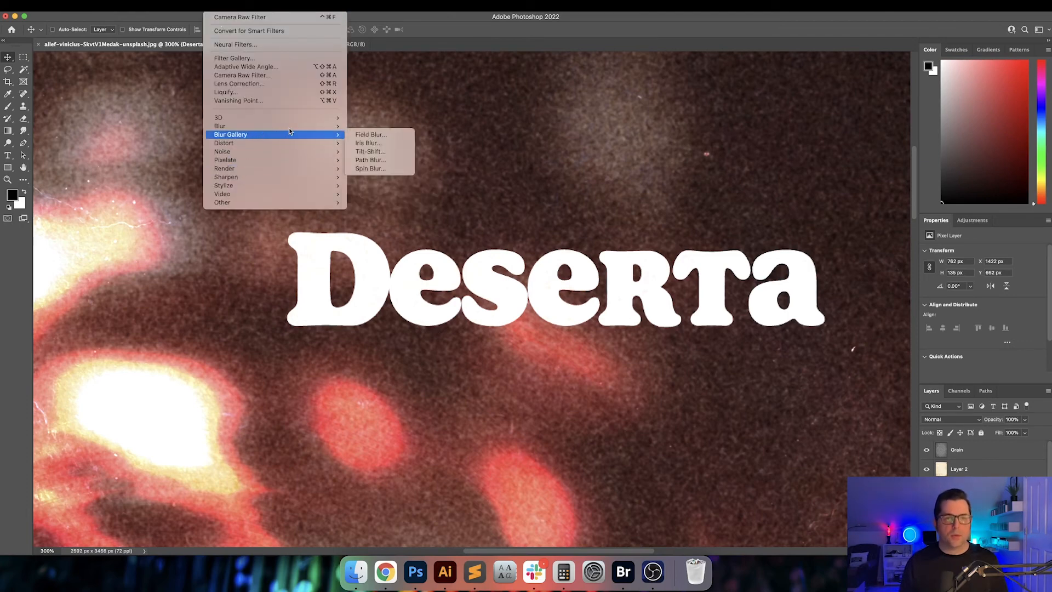
left_click(378, 160)
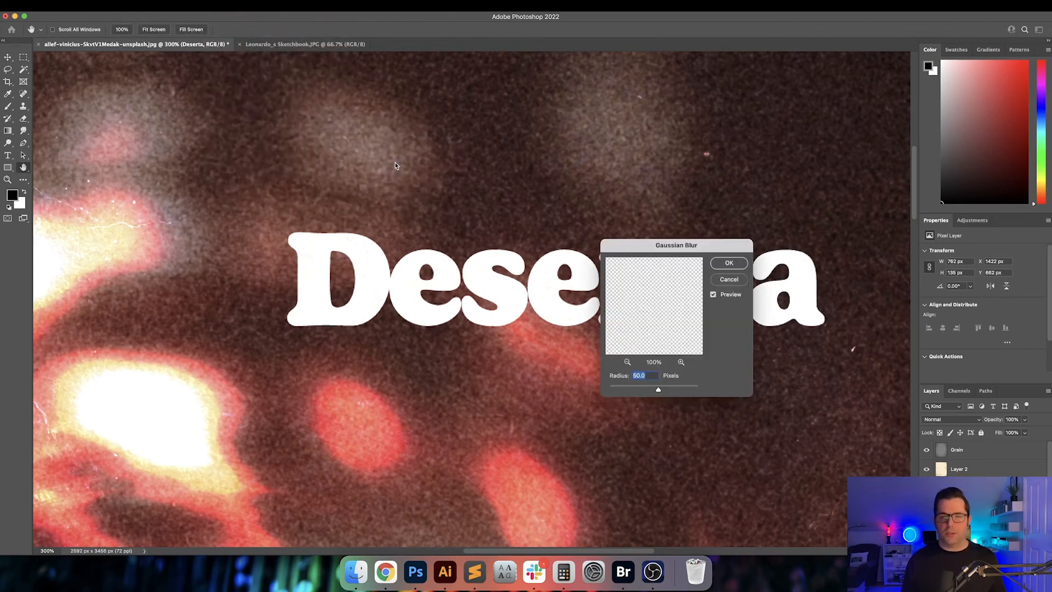
left_click_drag(675, 246, 860, 244)
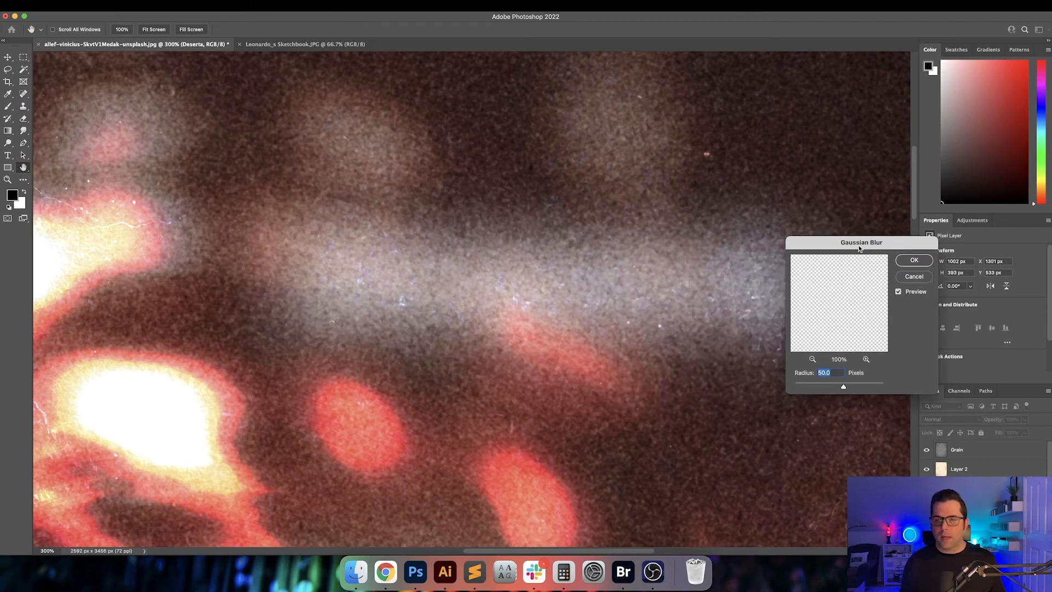
type("1")
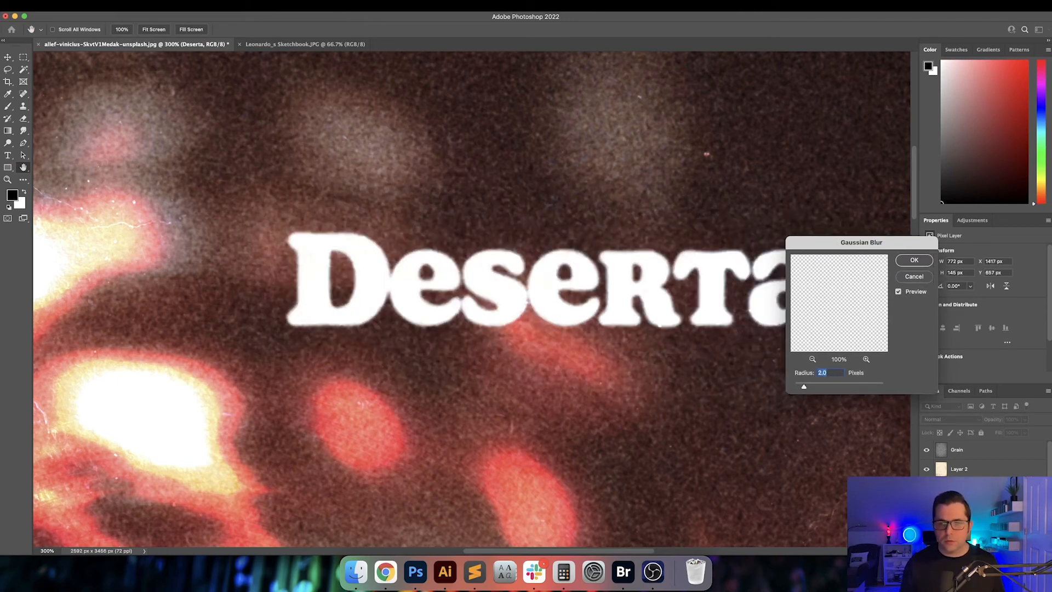
key("Down")
key("Down")
key("Down")
key("Down")
key("Down")
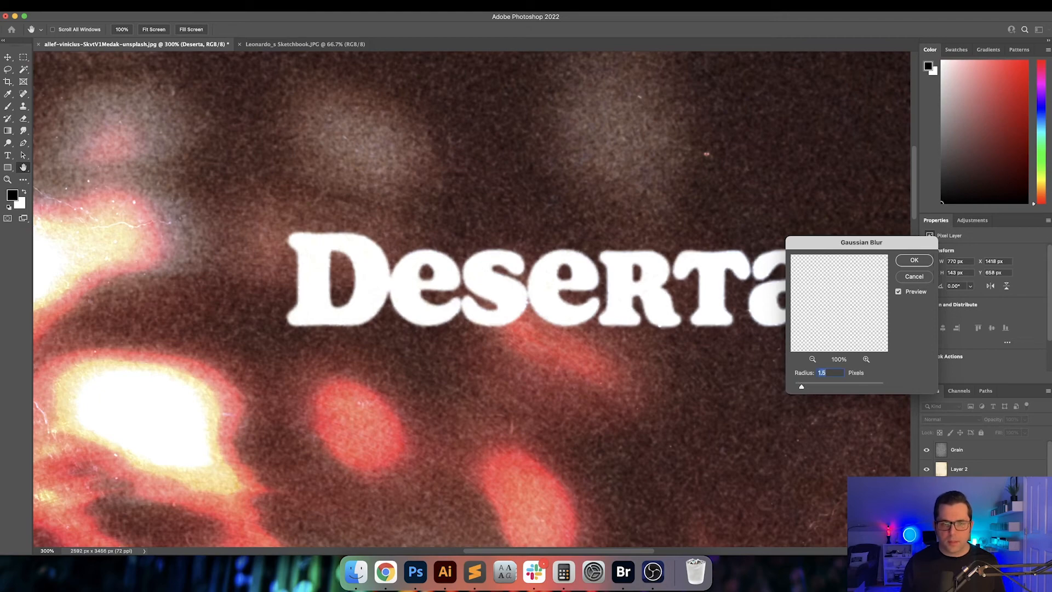
key("Return")
- Move the Deserta title up towards the image's upper-right corner, to about X 1540 px, Y 282 px
key("v")
key("super+1")
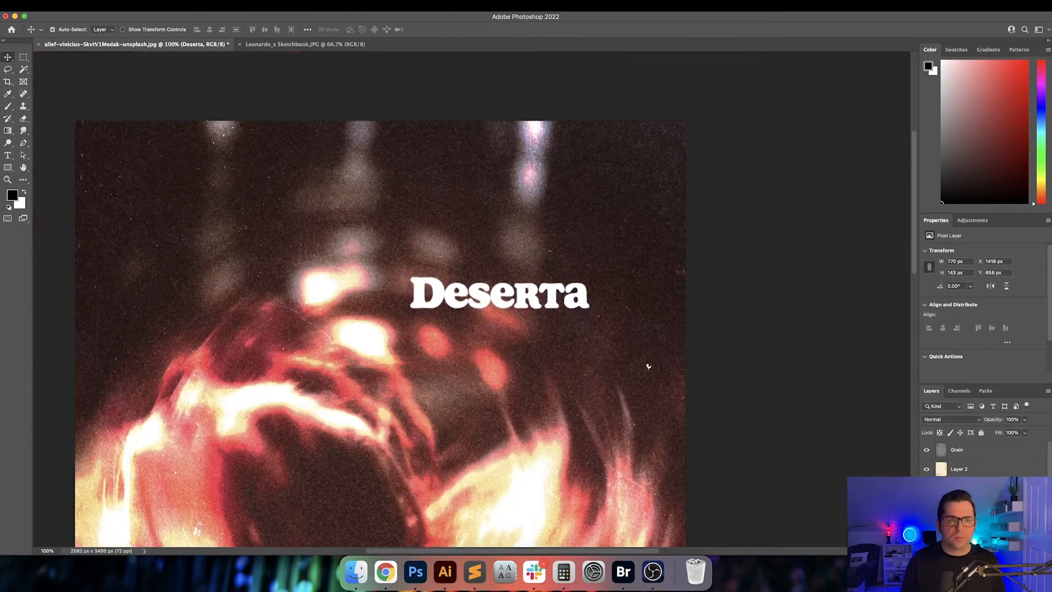
scroll(620, 228, "down", 5)
scroll(620, 228, "left", 3)
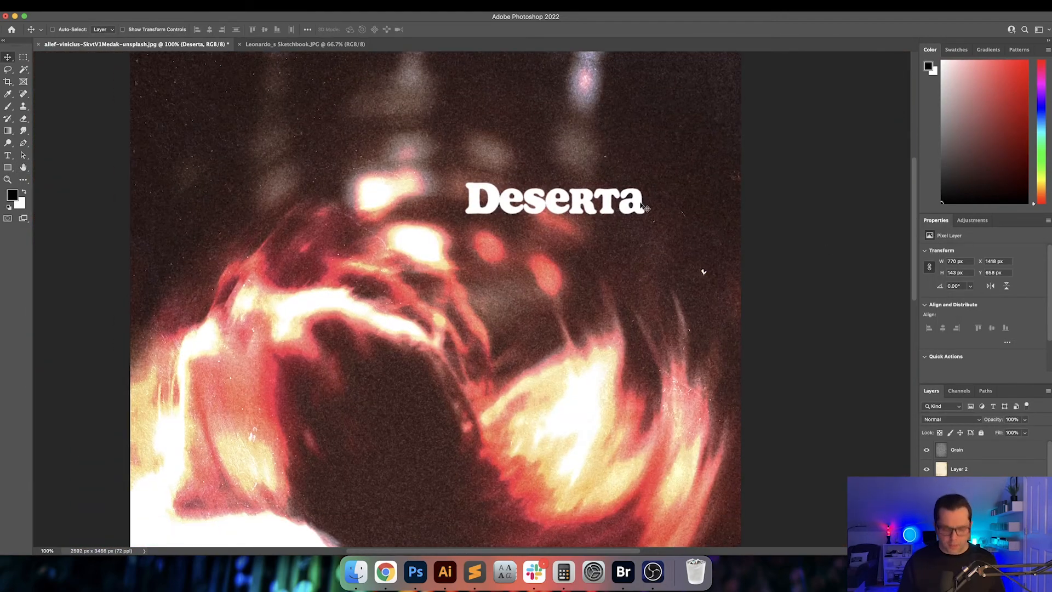
left_click_drag(570, 213, 648, 112)
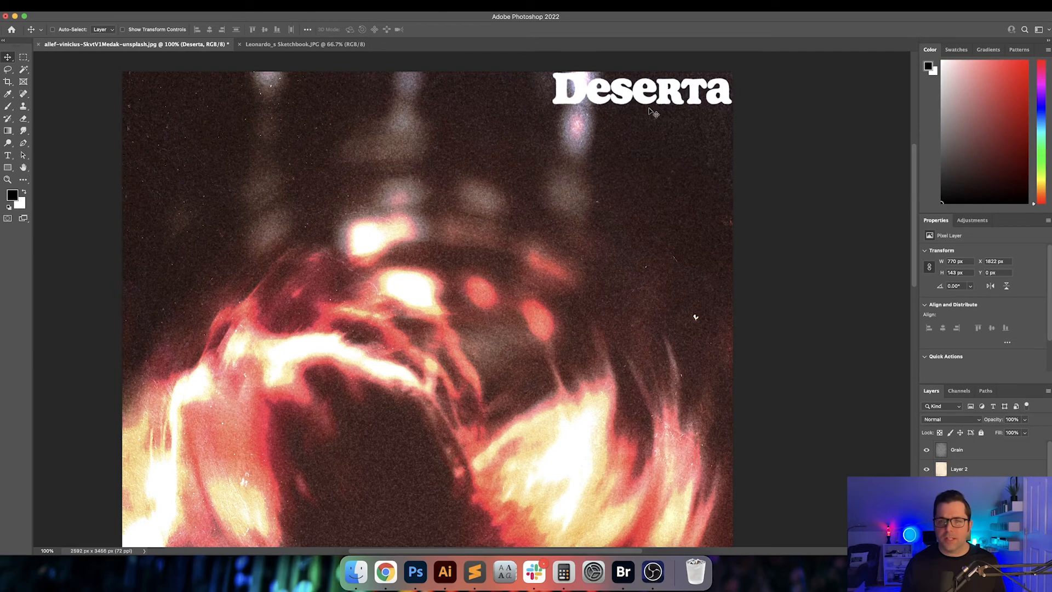
left_click_drag(695, 109, 630, 175)
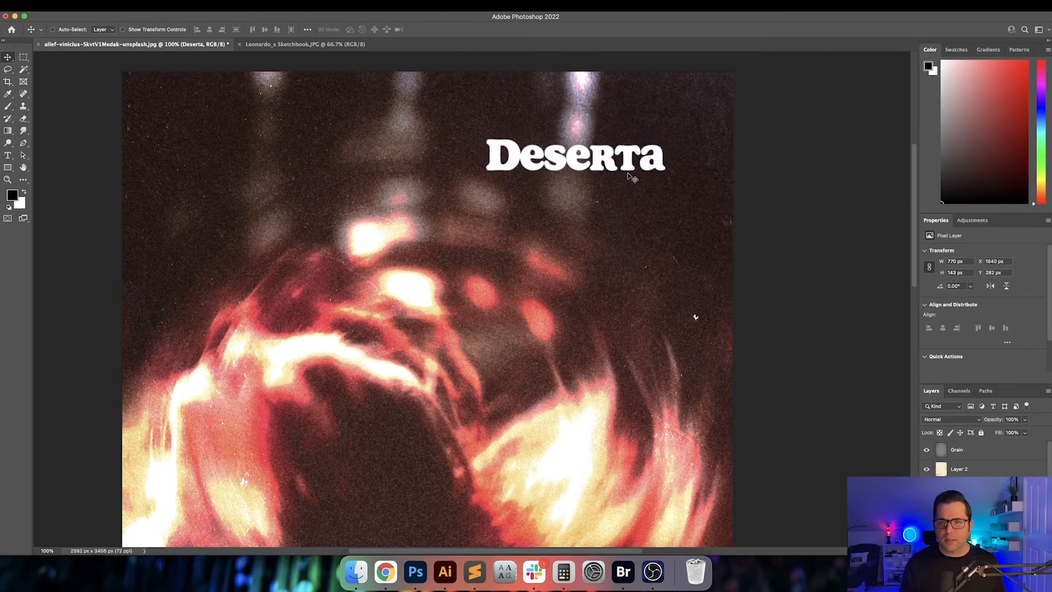
- Preview different blend modes on the Deserta title layer and set it to Overlay
left_click(952, 422)
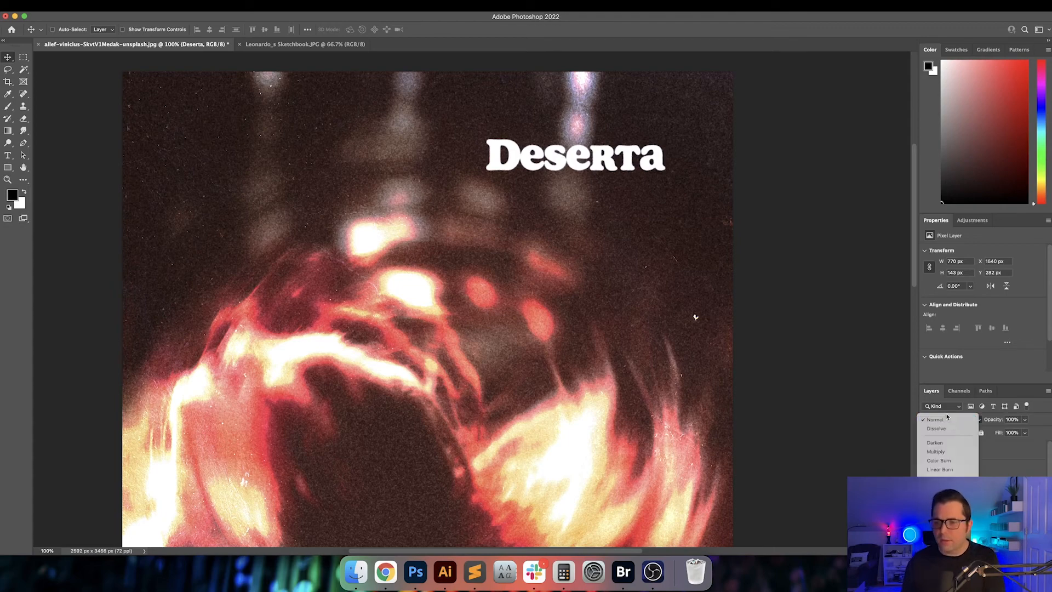
key("Down")
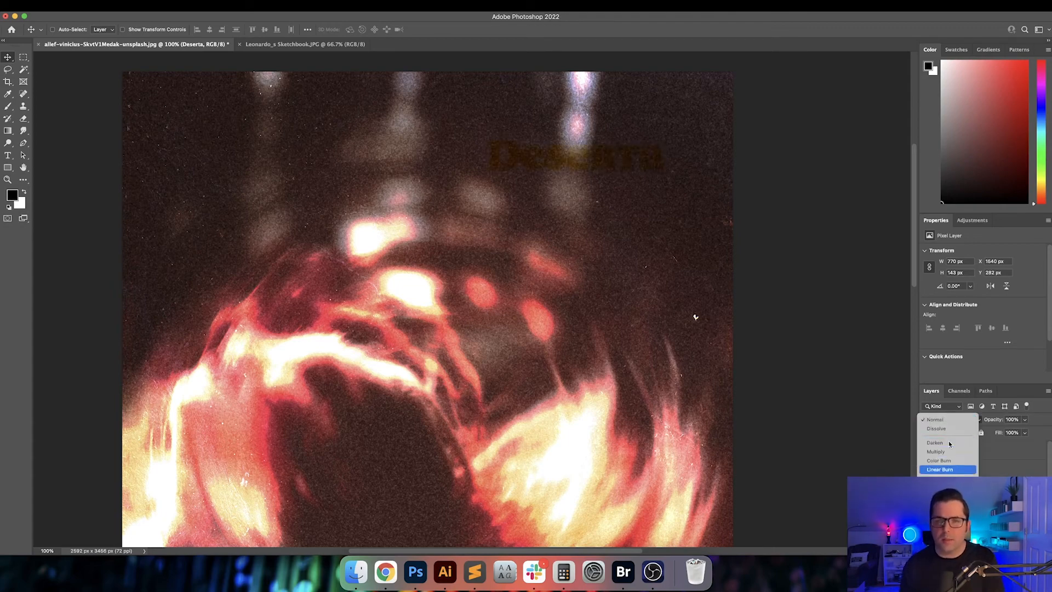
key("Down")
key("Down")
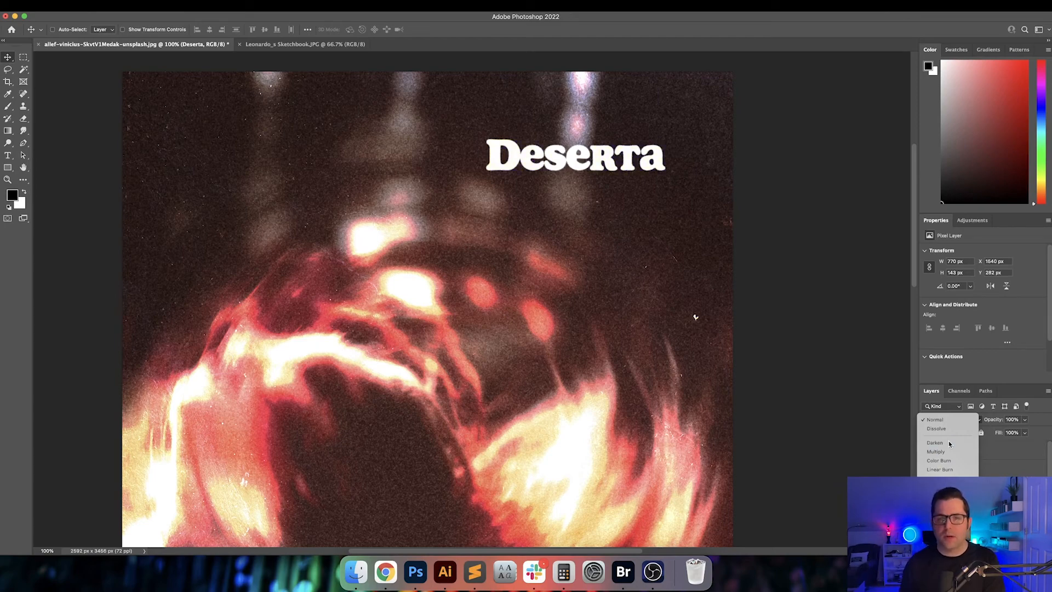
key("Down")
key("Down")
key("Down")
key("Down")
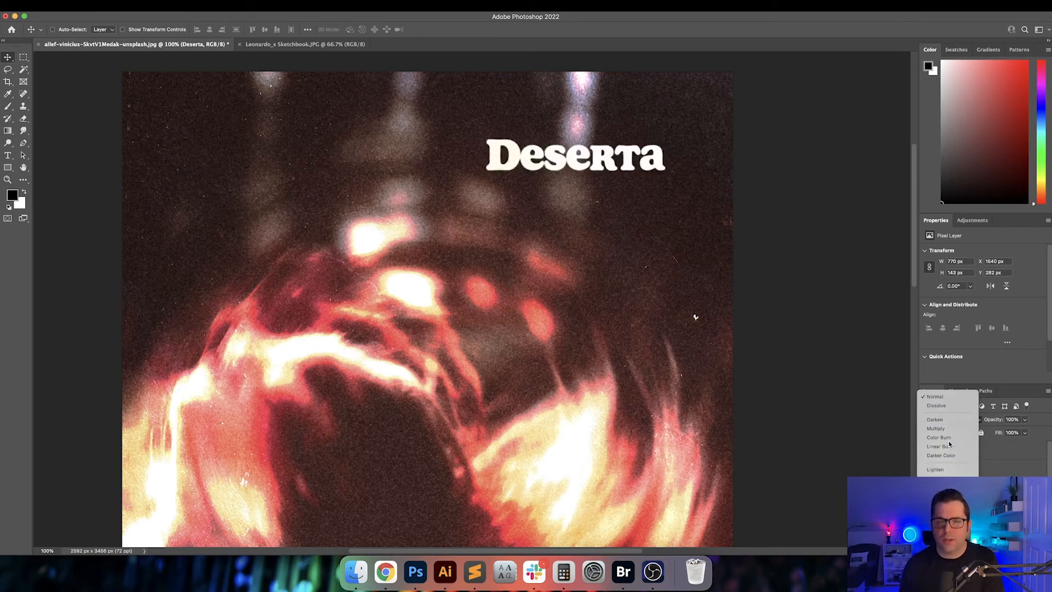
key("Down")
key("Down")
key("Down")
key("Down")
key("Down")
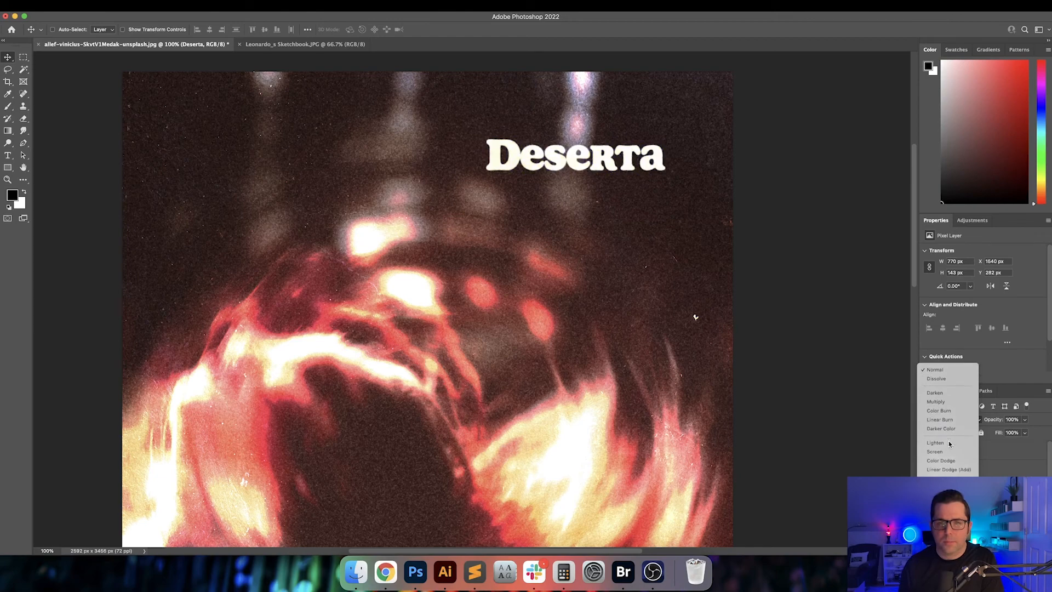
key("Down")
key("Down")
key("Down")
key("Down")
key("Down")
key("Down")
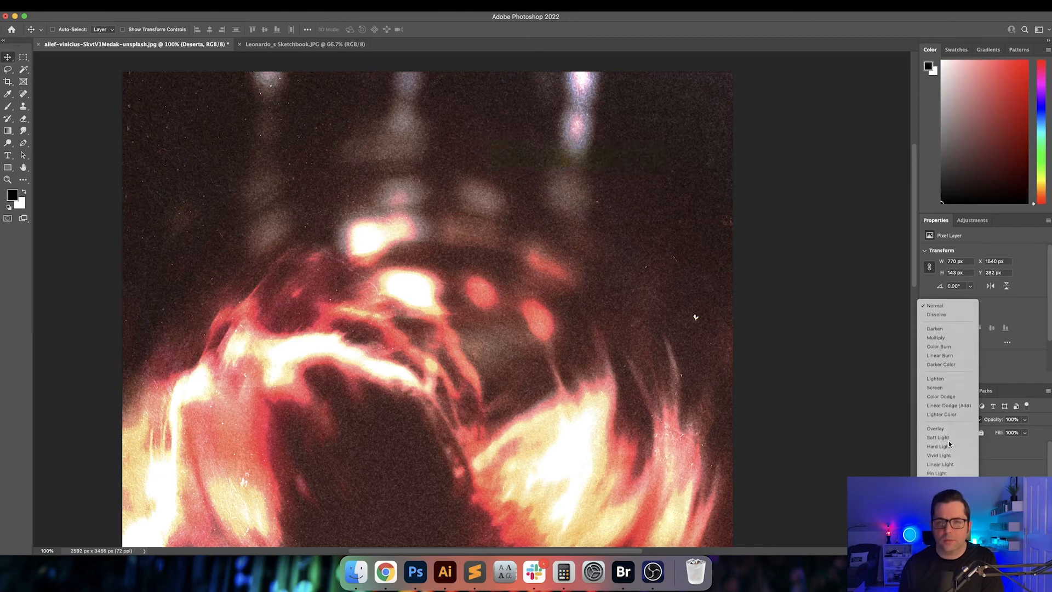
key("Down")
key("Down")
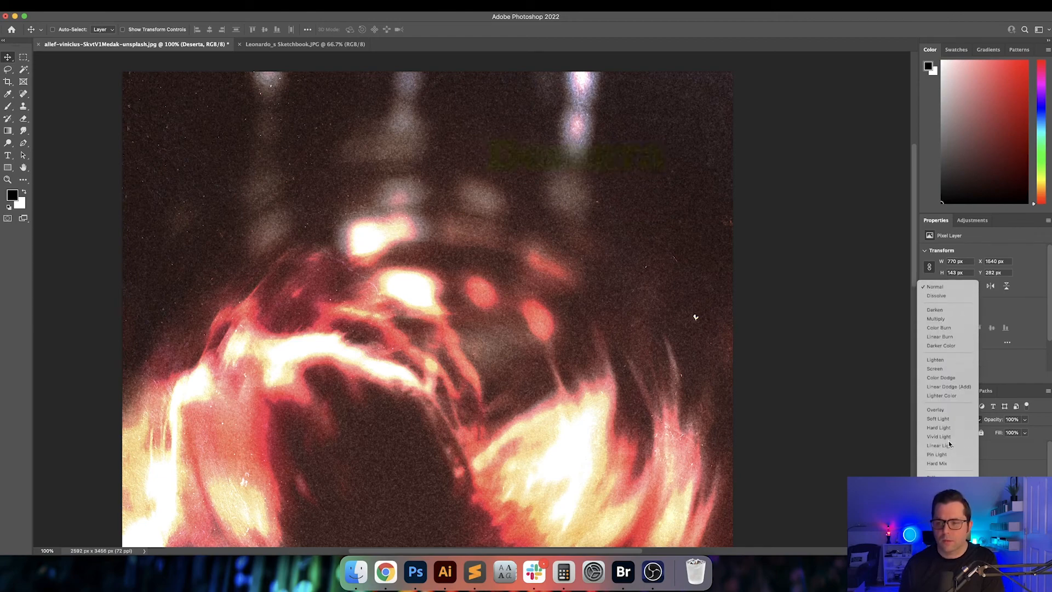
key("Up")
key("Up")
key("Up")
key("Up")
key("Up")
key("Up")
key("Up")
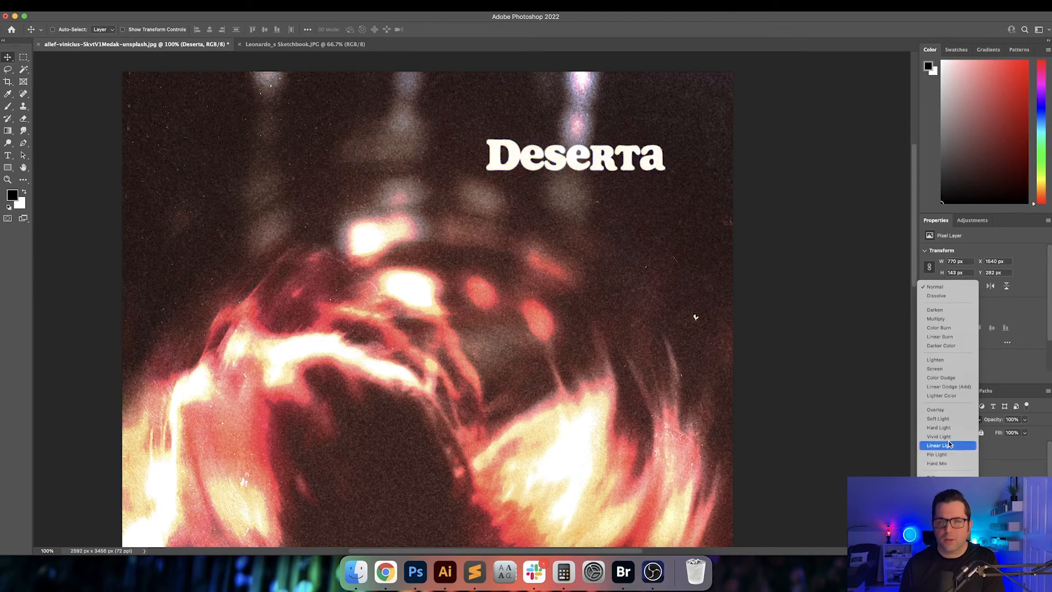
key("Down")
key("Up")
key("Up")
key("Up")
key("Up")
key("Up")
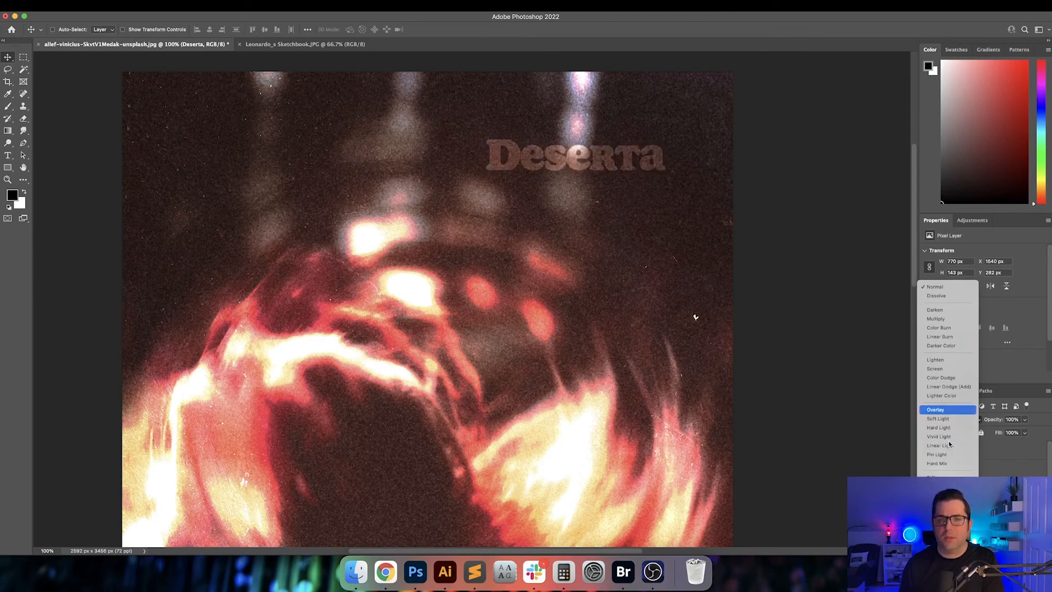
key("Return")
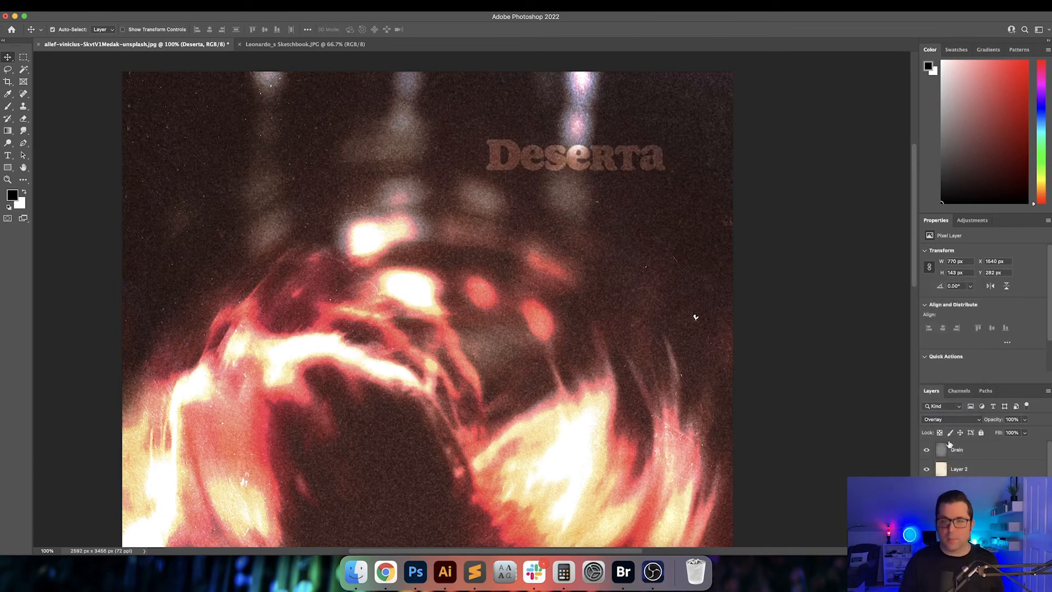
- Duplicate the Overlay title layer twice to brighten the text, and group the three Deserta layers
key("super+j")
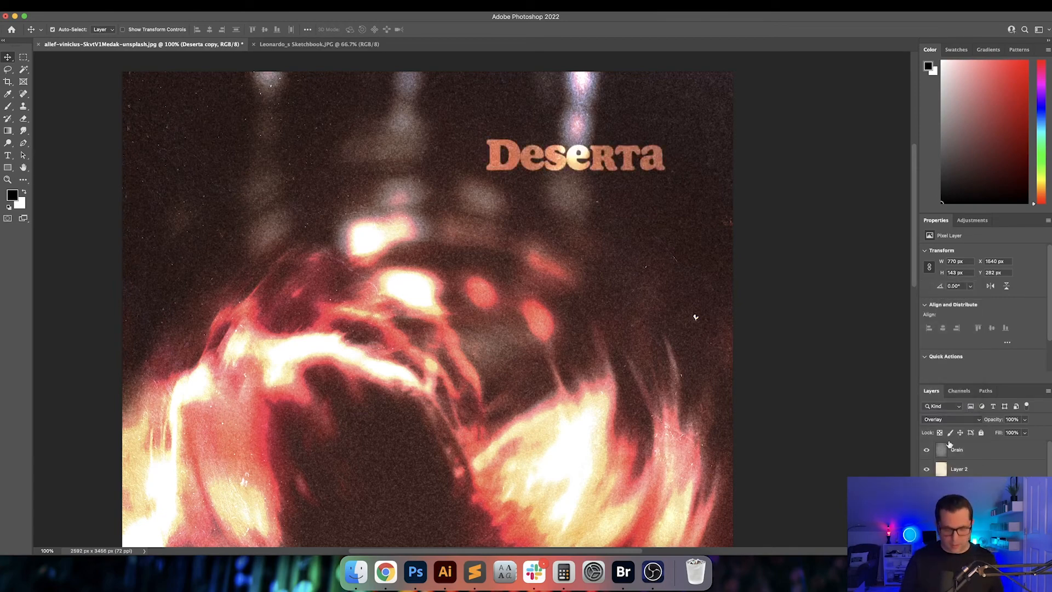
key("super+j")
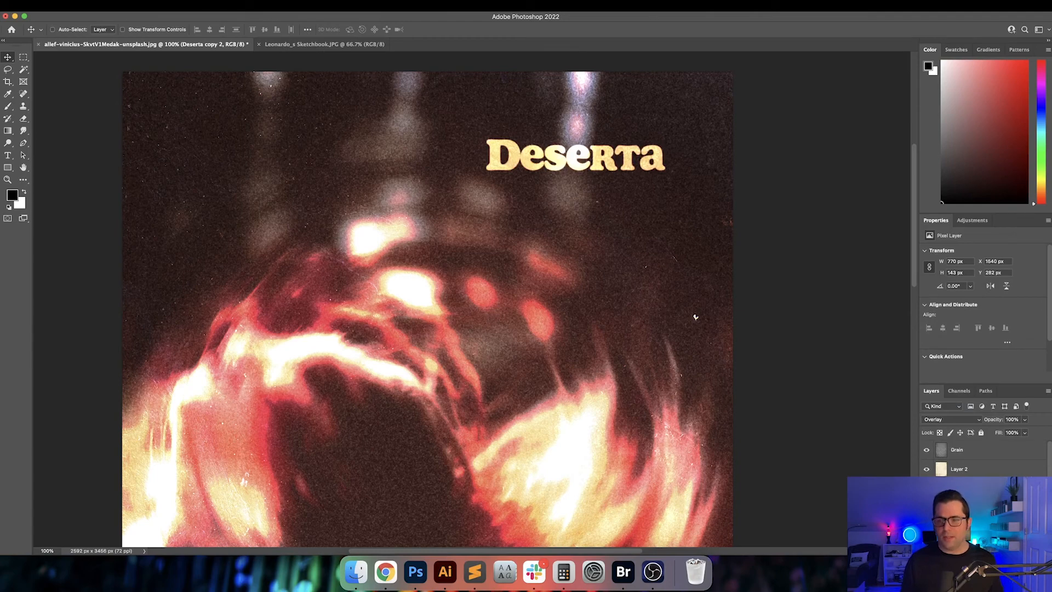
left_click(964, 526, "shift")
key("super+g")
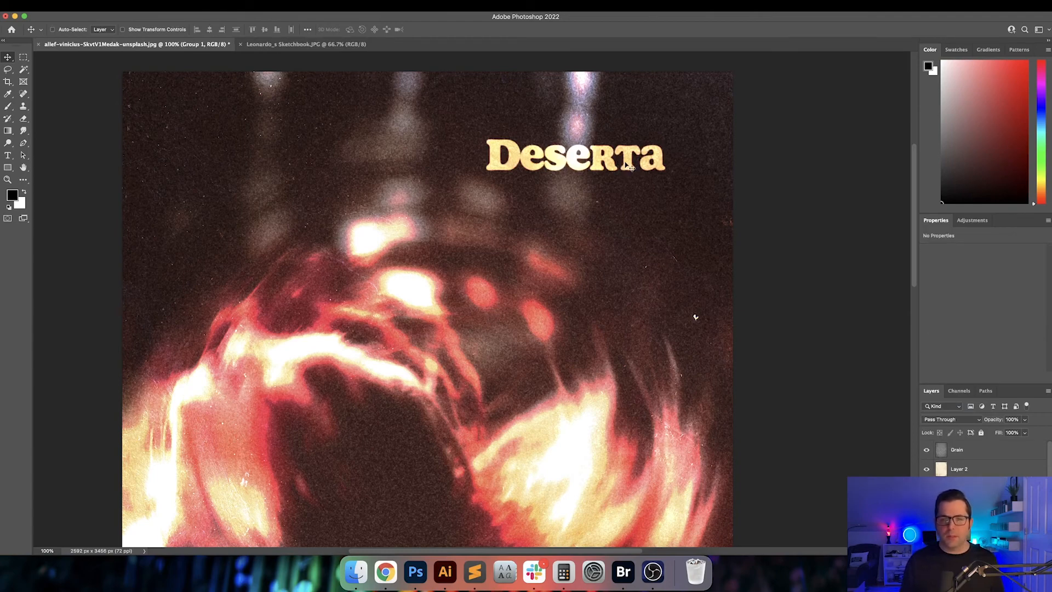
scroll(629, 167, "down", 5)
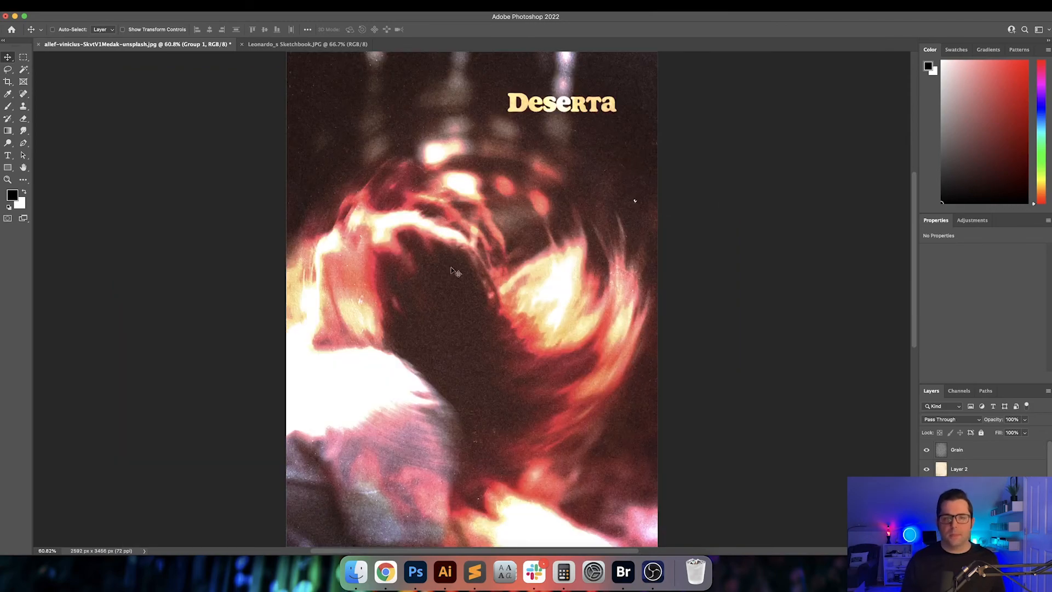
- Switch to Chrome, examine the bracket-shaped bars on Deserta's Every Moment, Everything You Need cover, and return to Photoshop
left_click(386, 572)
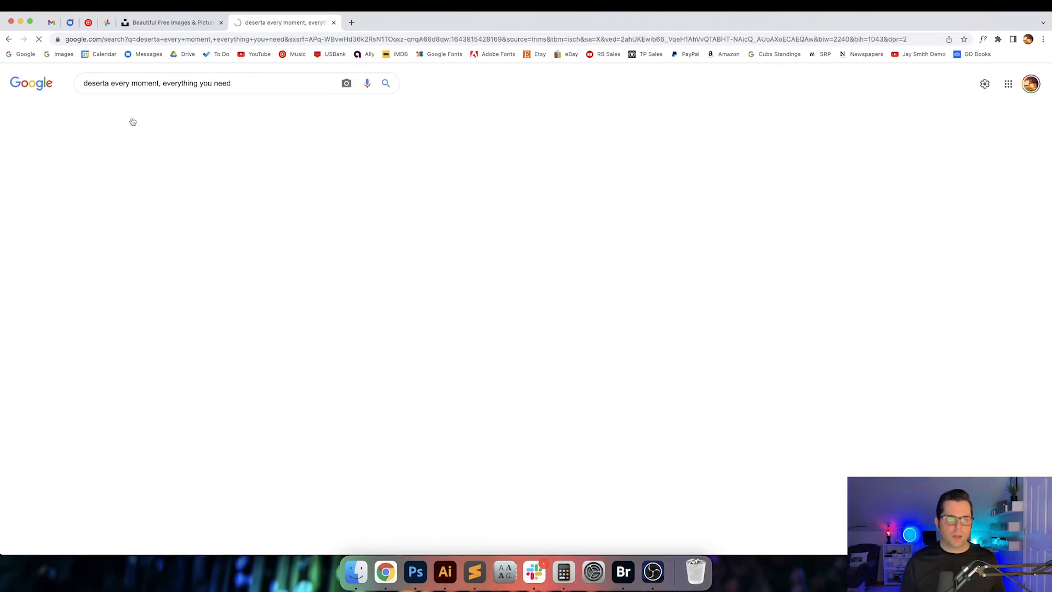
left_click(66, 337)
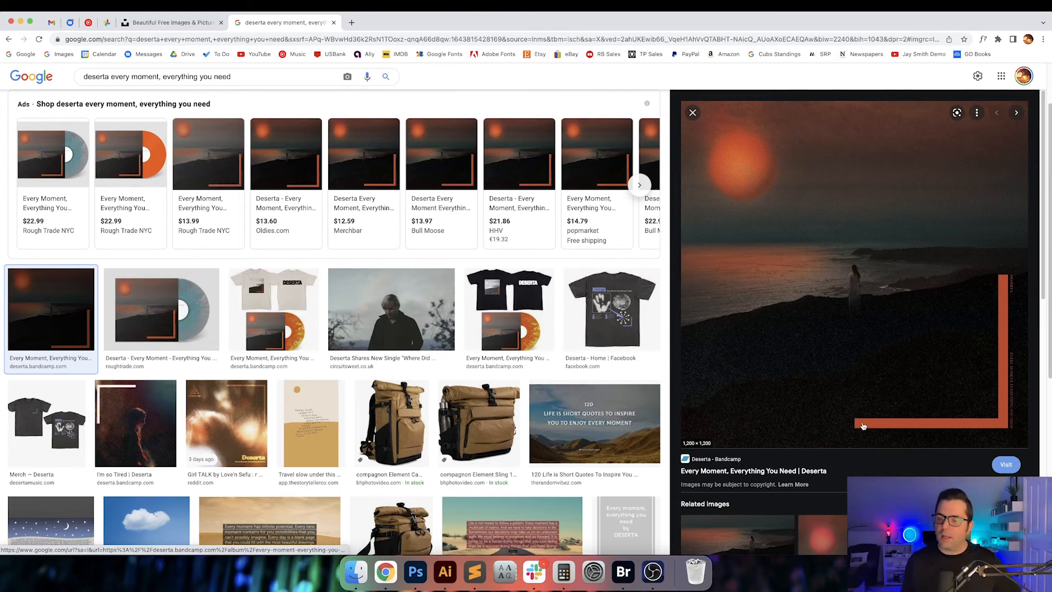
left_click(416, 573)
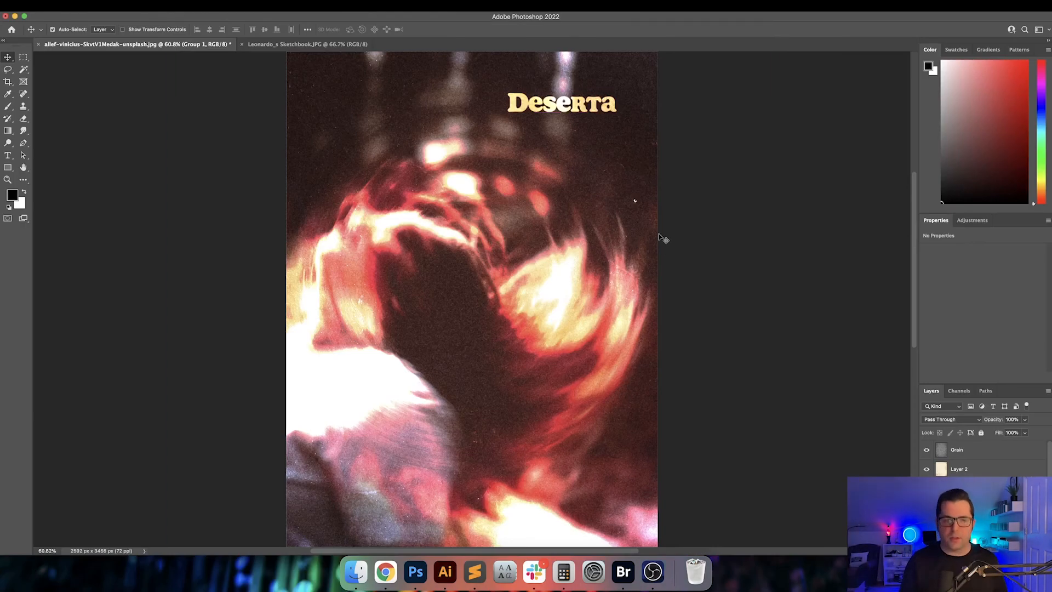
- Draw a narrow black vertical rectangle about 114 × 2097 px along the image's left side, with no stroke and unlinked width and height
key("super+minus")
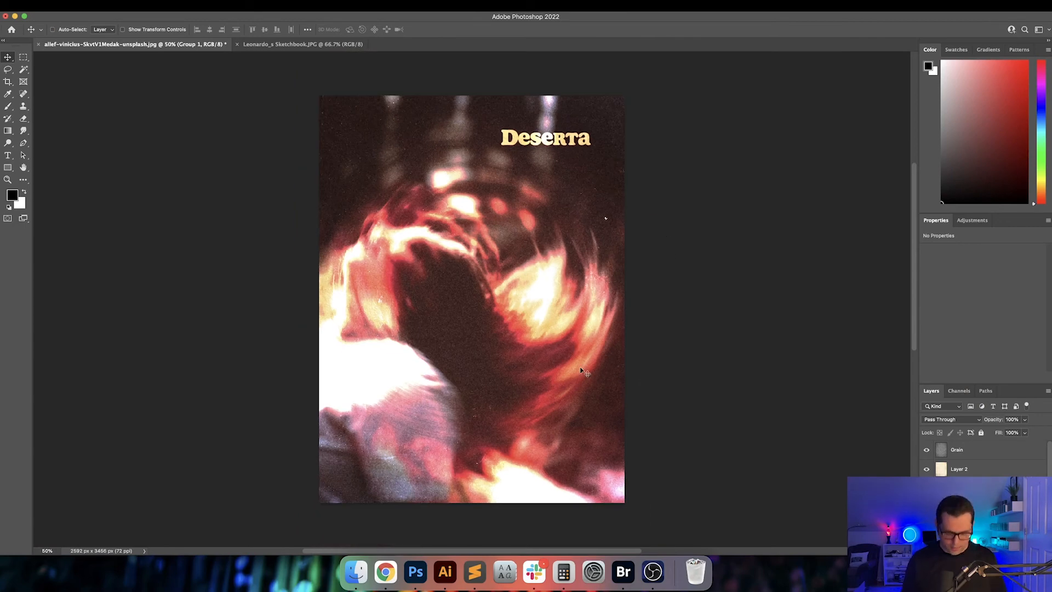
key("u")
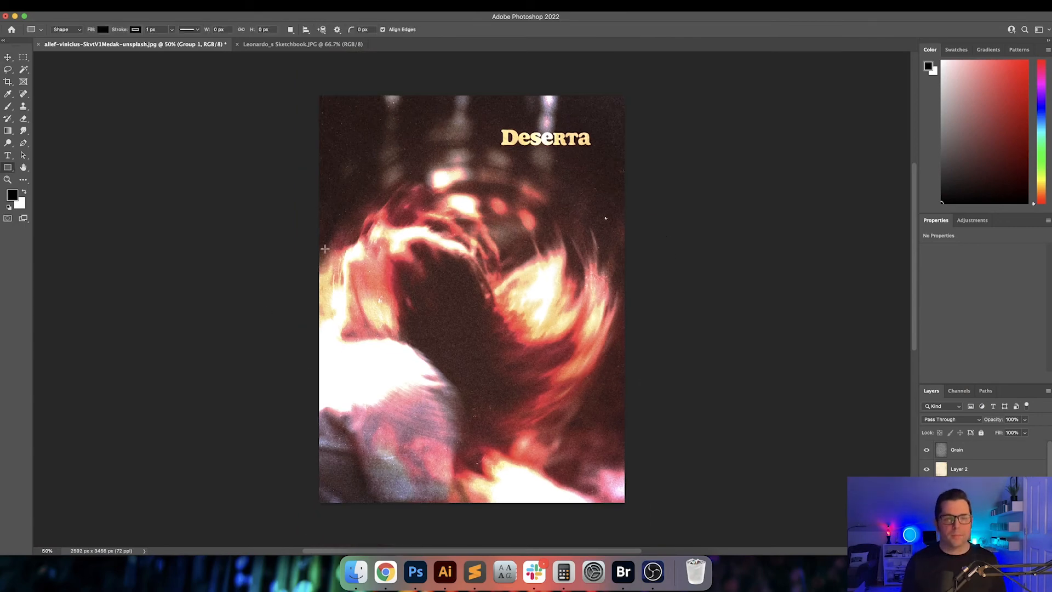
left_click_drag(343, 231, 357, 478)
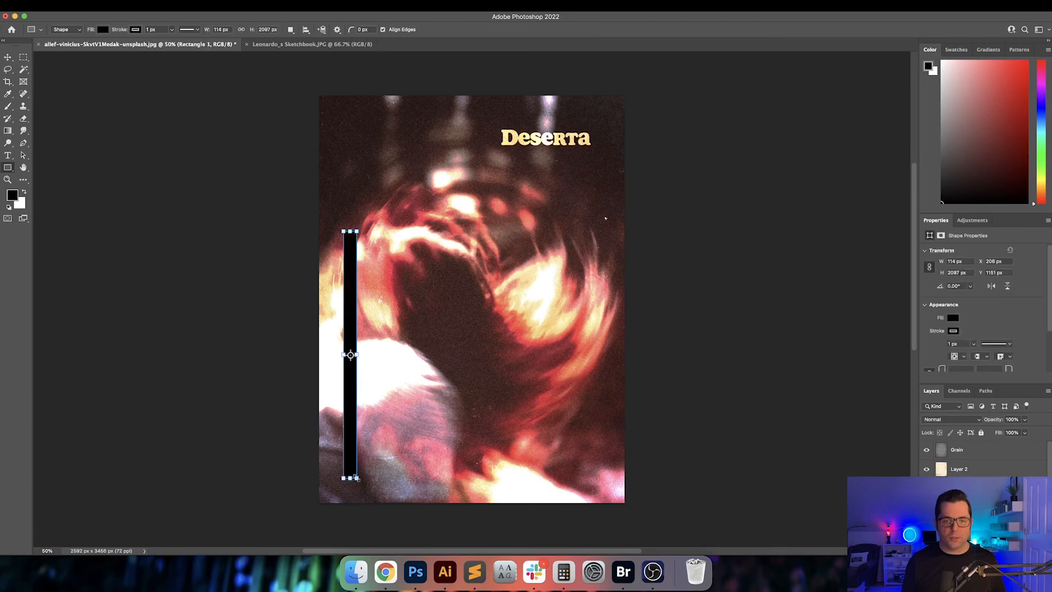
left_click(954, 331)
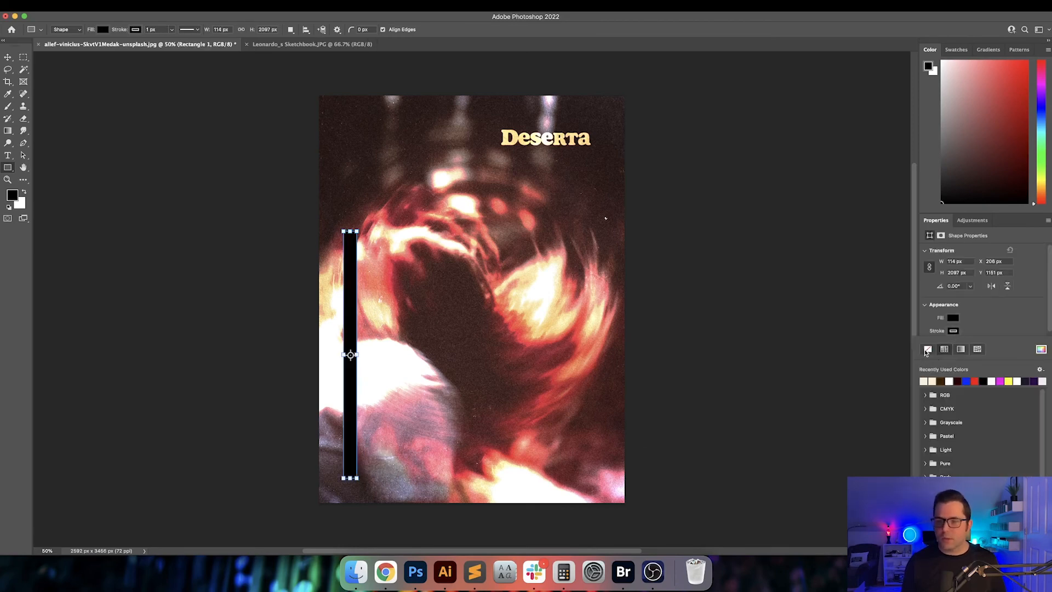
left_click(926, 351)
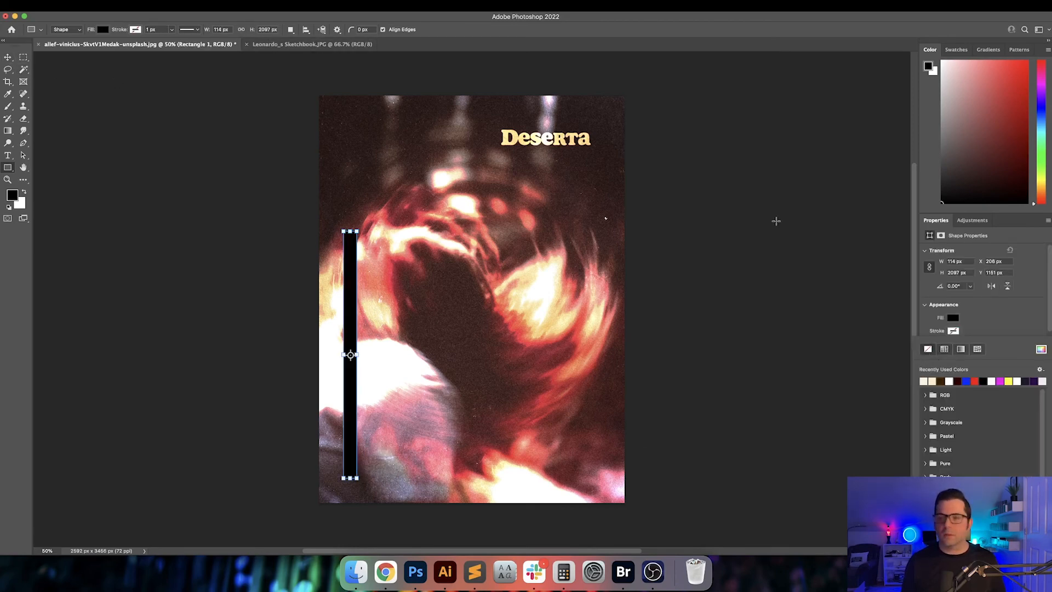
left_click(931, 268)
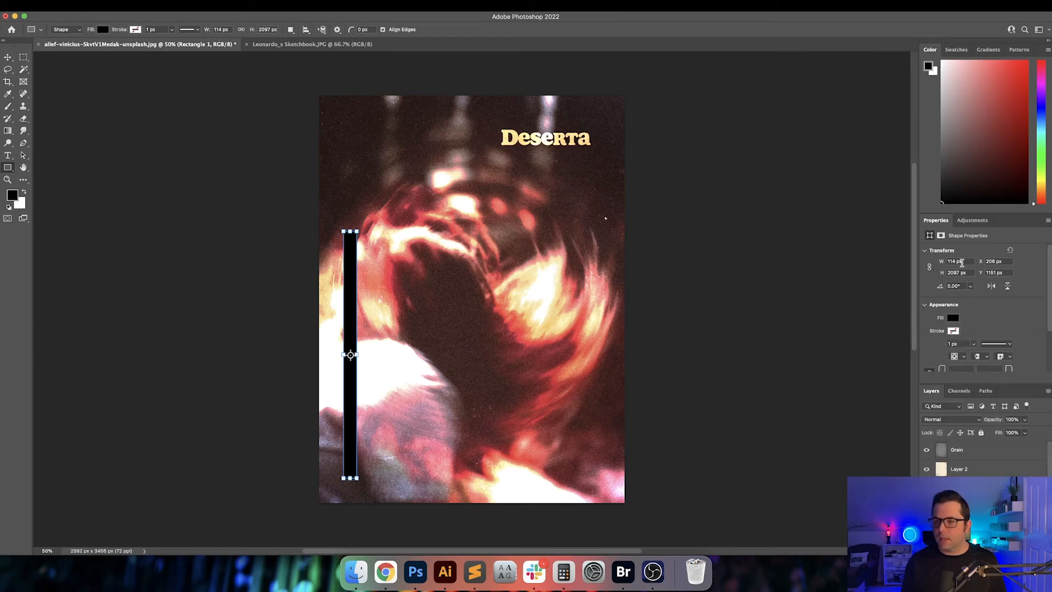
- Set the black vertical rectangle's size to 100 px wide and 2000 px high
left_click(963, 262)
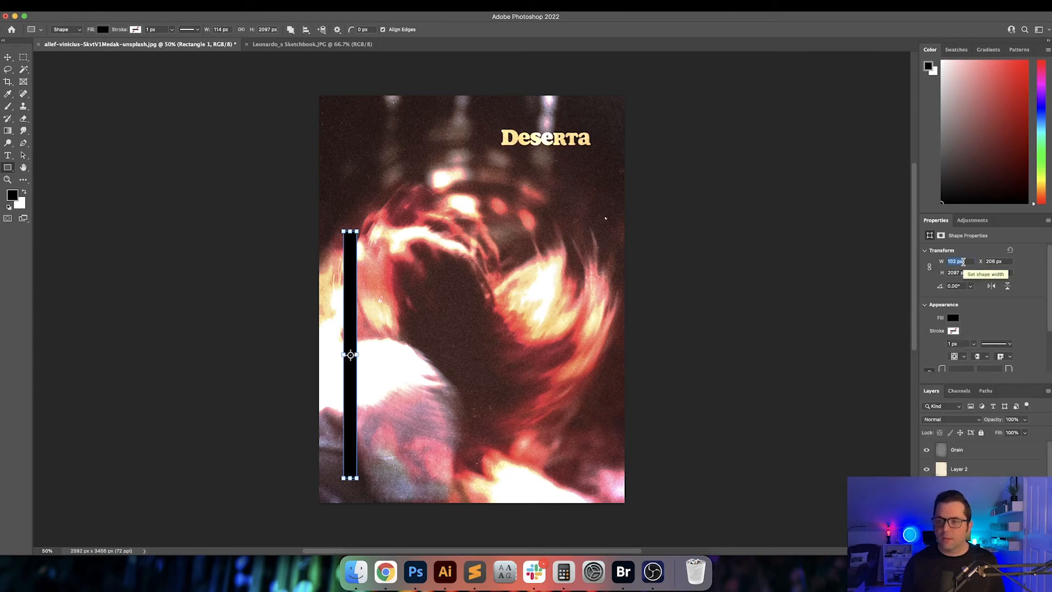
key("shift+Up")
key("Tab")
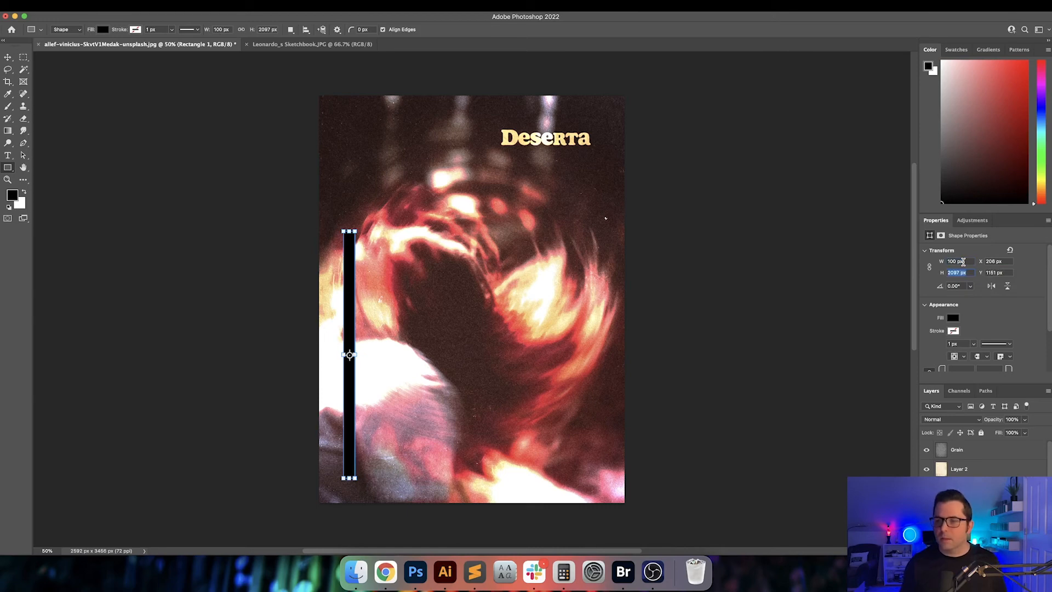
type("2000")
key("Return")
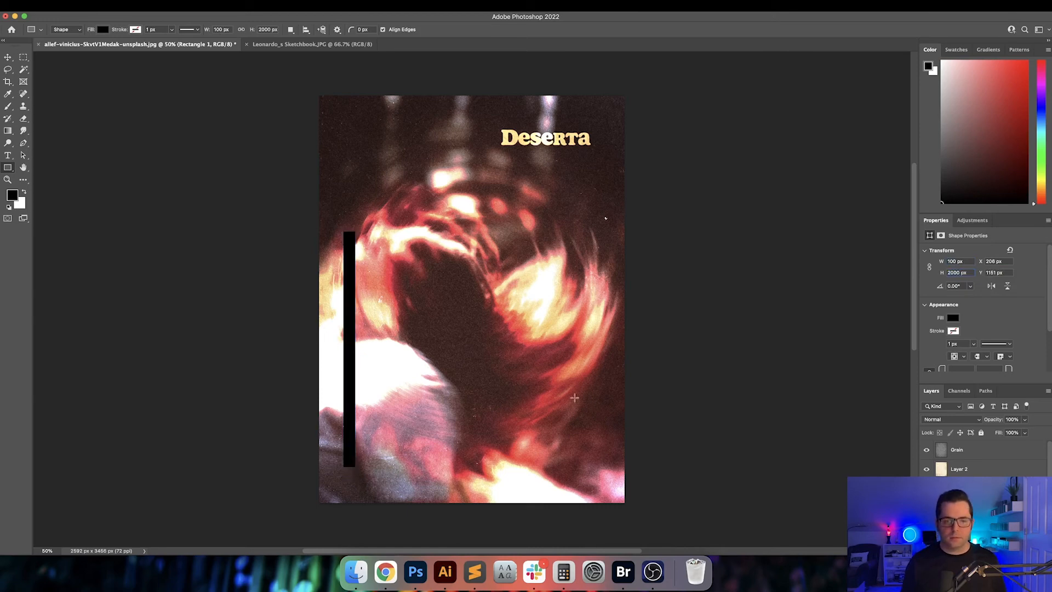
- Move the bar inward and up, and duplicate it rotated 90° counterclockwise so the two bars meet in an L shape at their lower corner
key("v")
left_click_drag(348, 403, 422, 374)
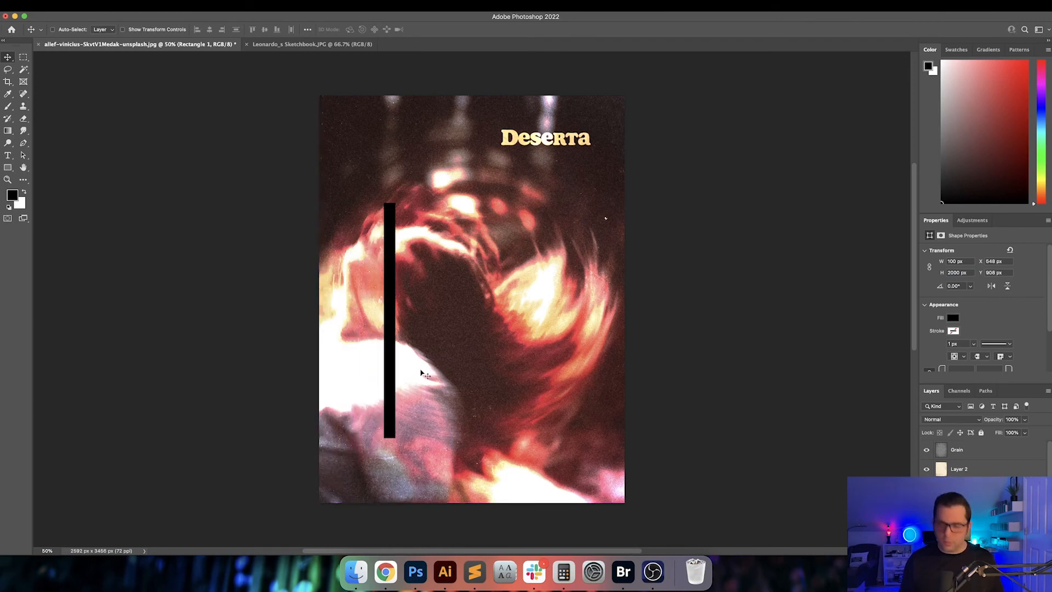
key("super+alt+t")
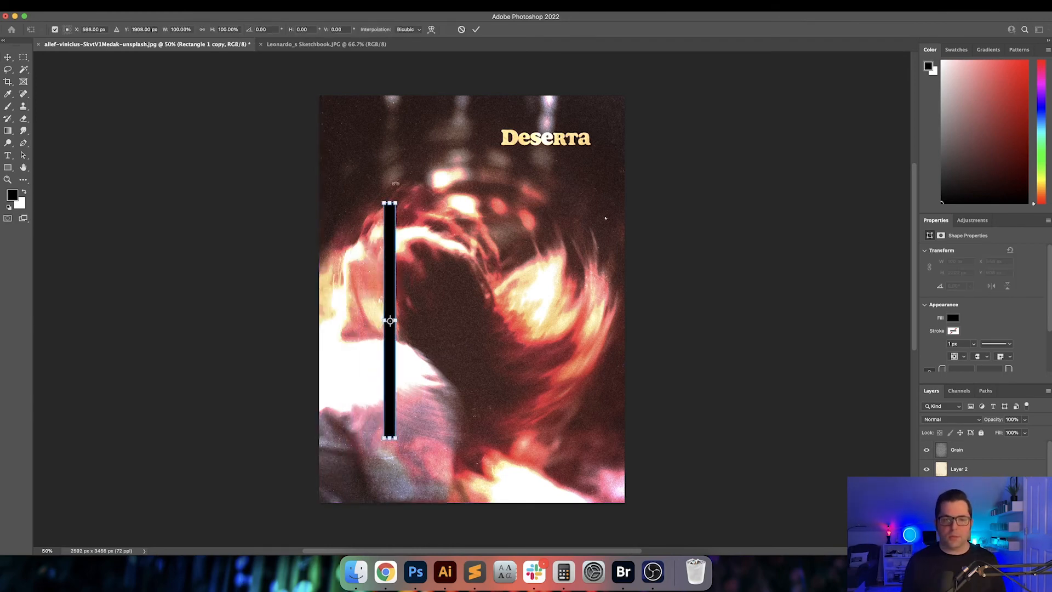
left_click_drag(396, 183, 263, 316)
key("Return")
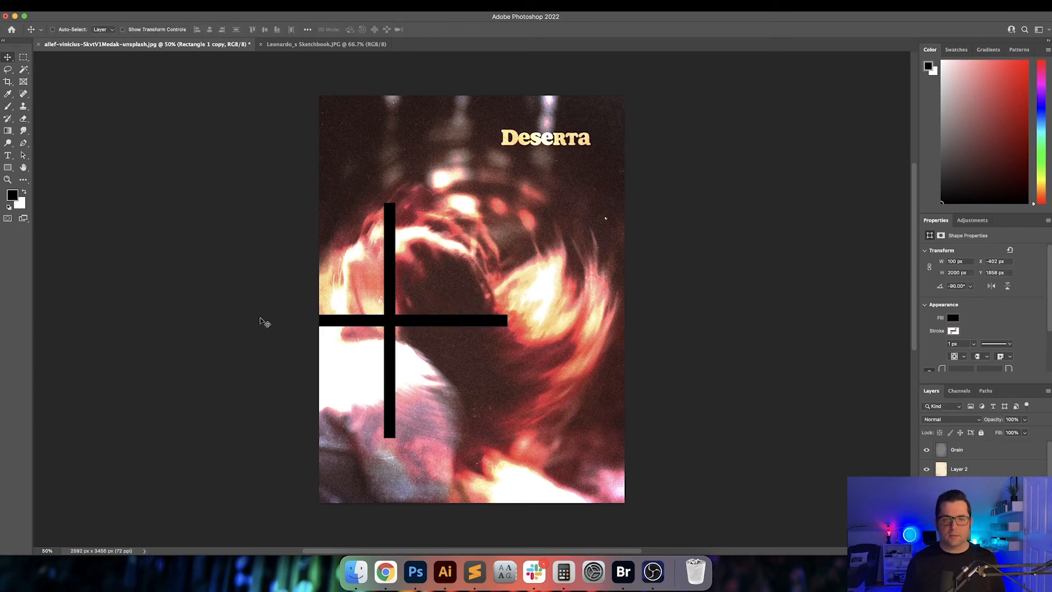
left_click_drag(390, 320, 454, 431)
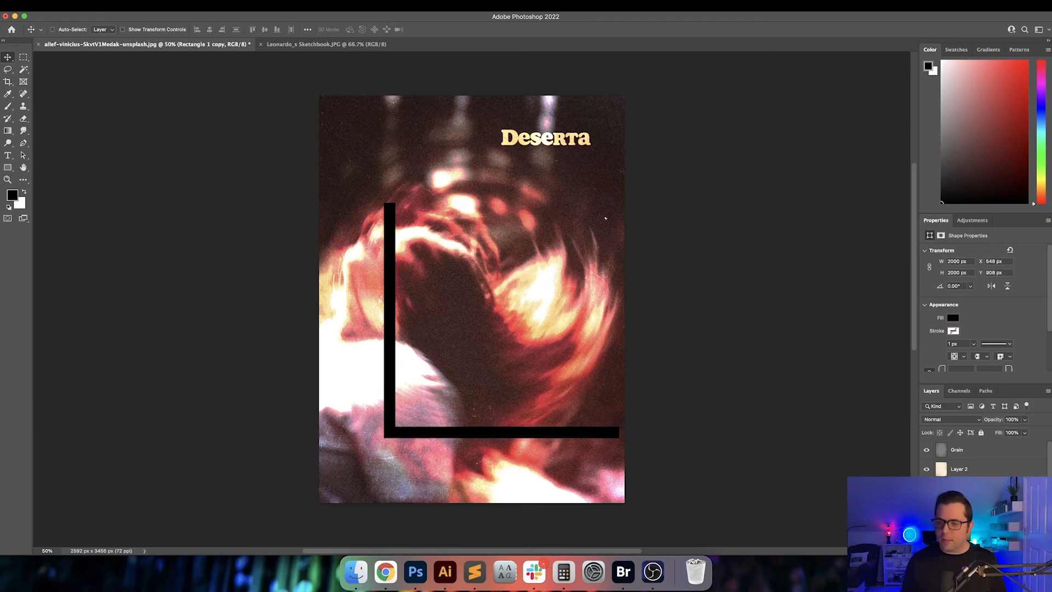
- Rasterize the combined L-shape layer and add a Color Overlay in pale cream #fff6d9
right_click(1009, 490)
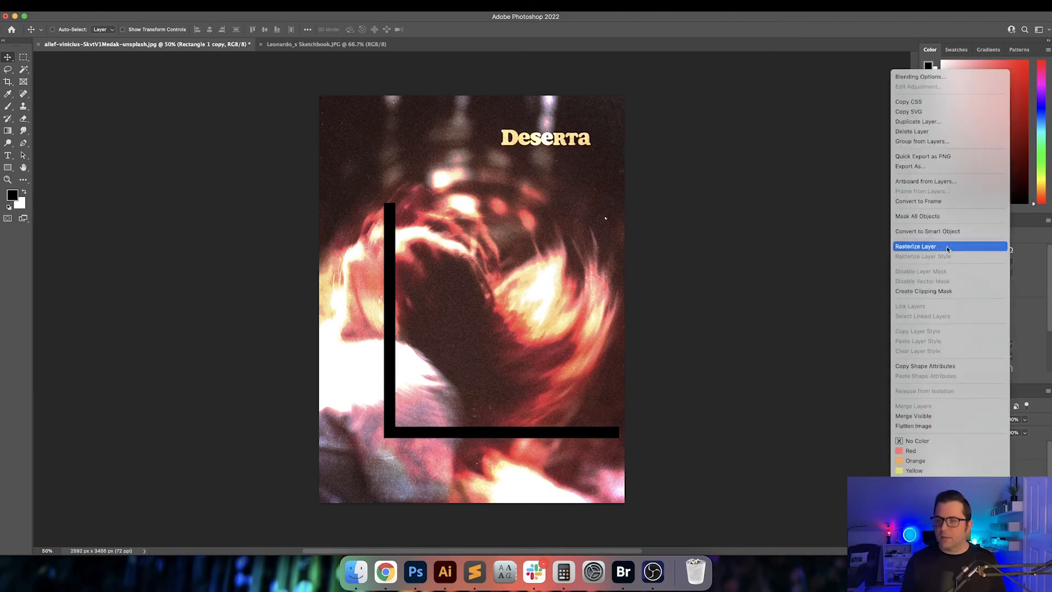
left_click(918, 246)
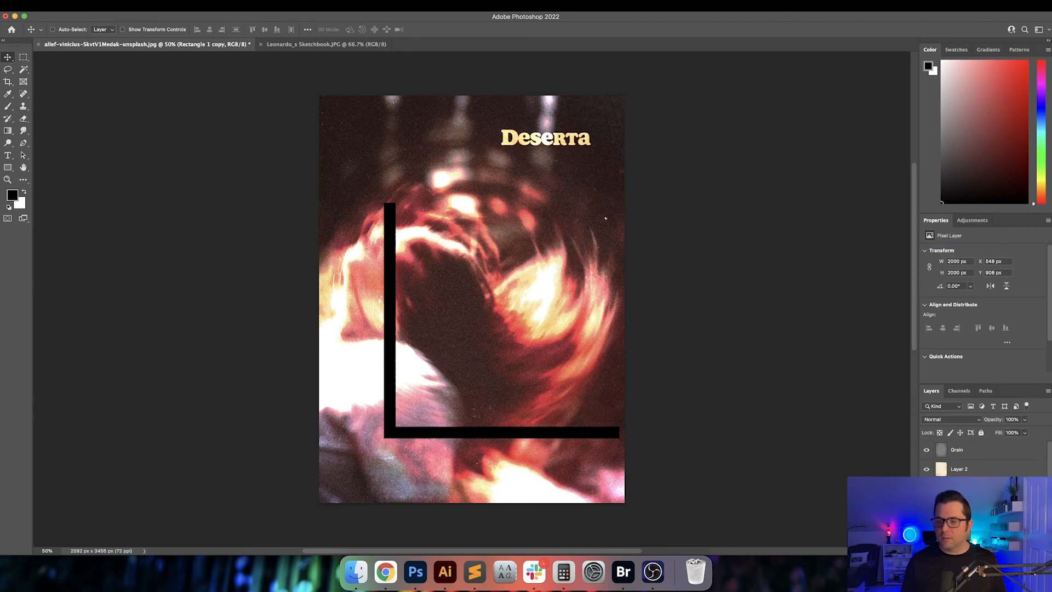
double_click(1009, 490)
left_click(682, 450)
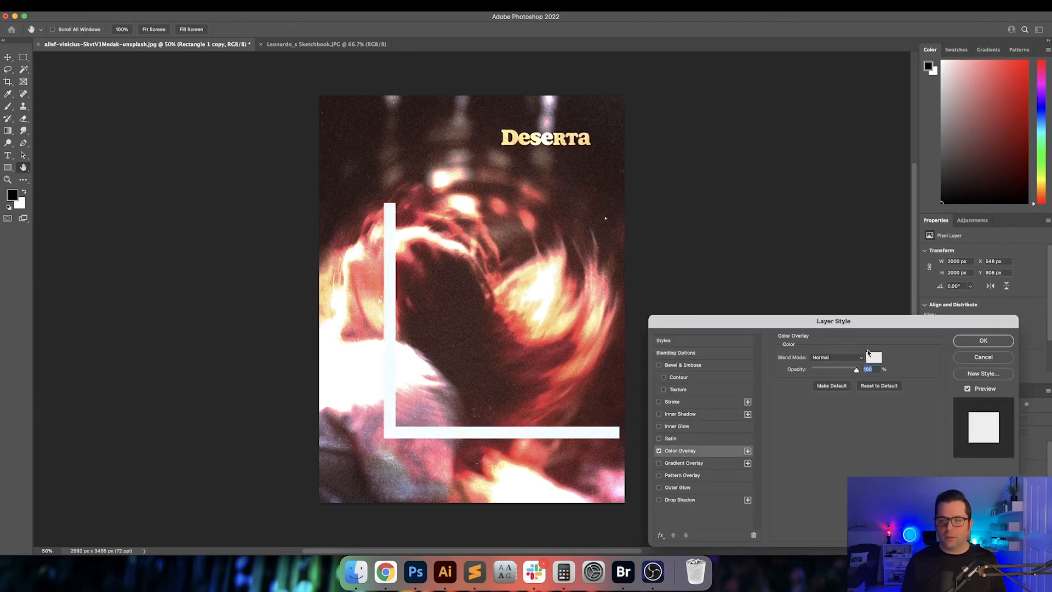
left_click(868, 349)
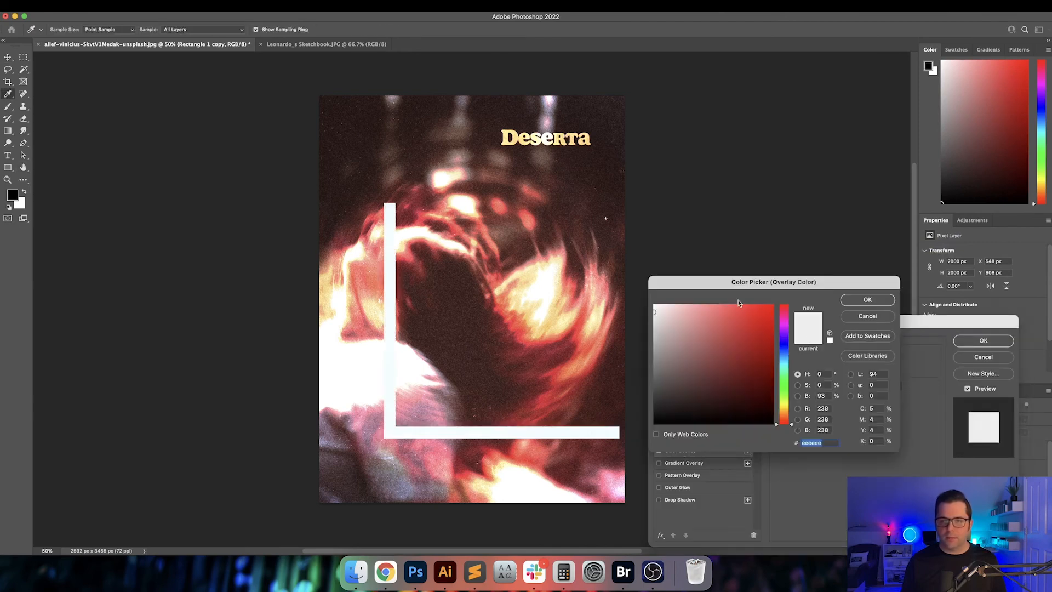
left_click(536, 278)
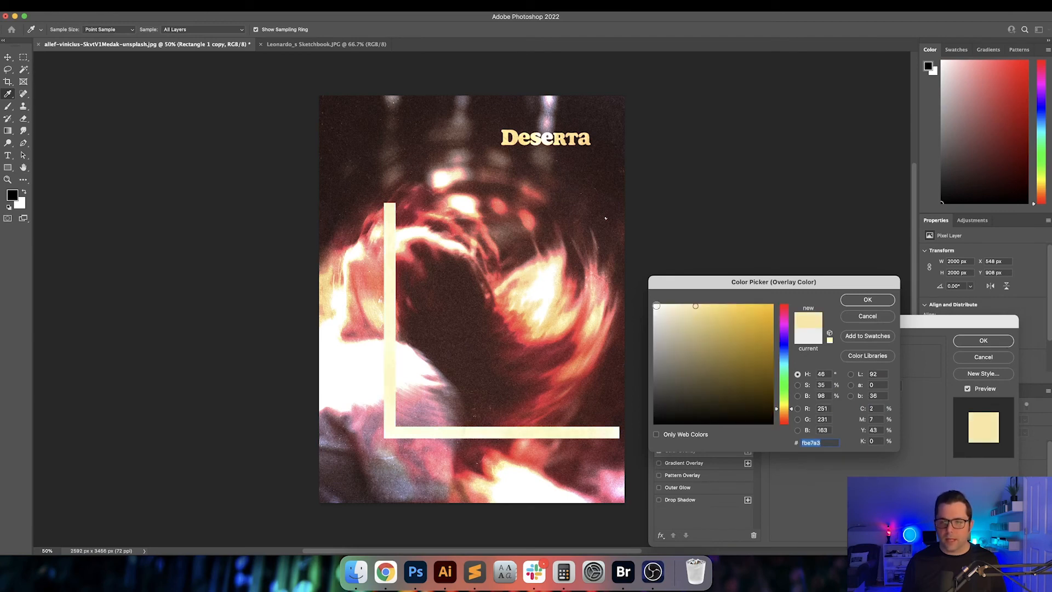
left_click(669, 301)
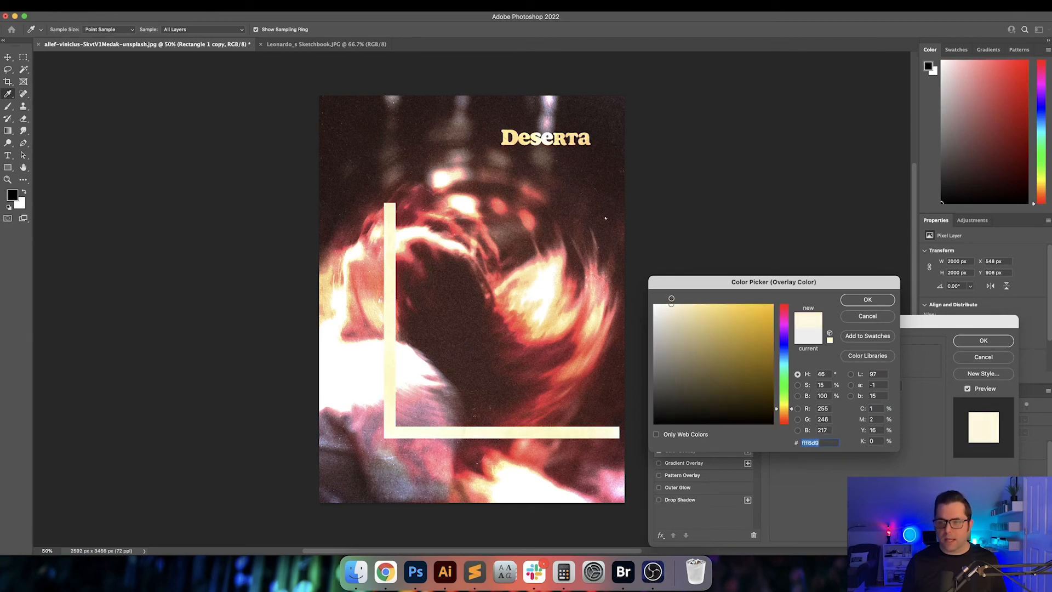
left_click(672, 301)
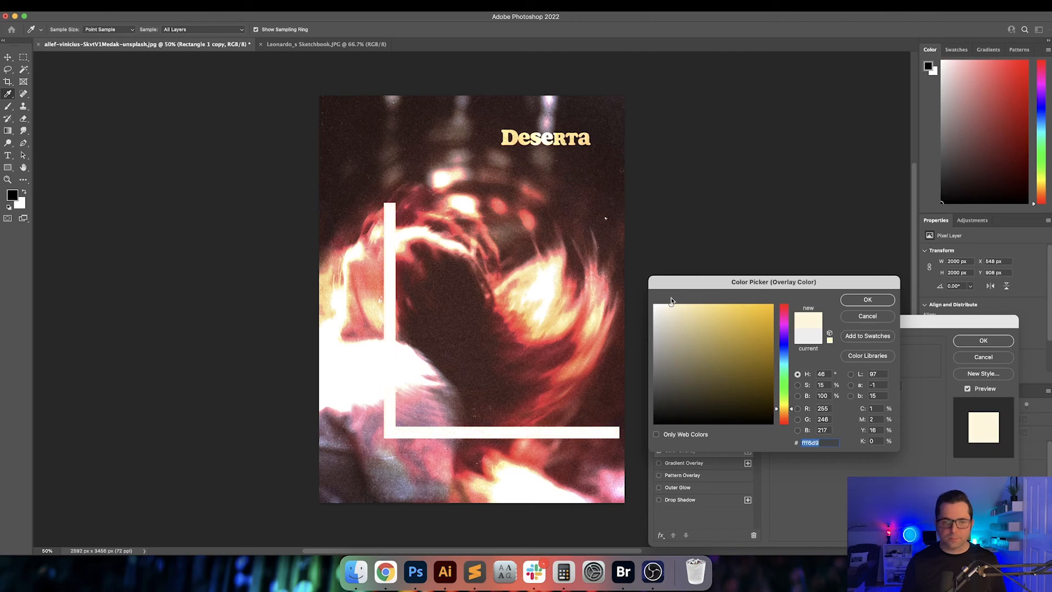
- Raise the overlay color's saturation to 20% for #fff3cc, apply it, and rasterize the L-shape's layer style
double_click(830, 385)
key("Up")
key("Up")
key("Up")
key("Up")
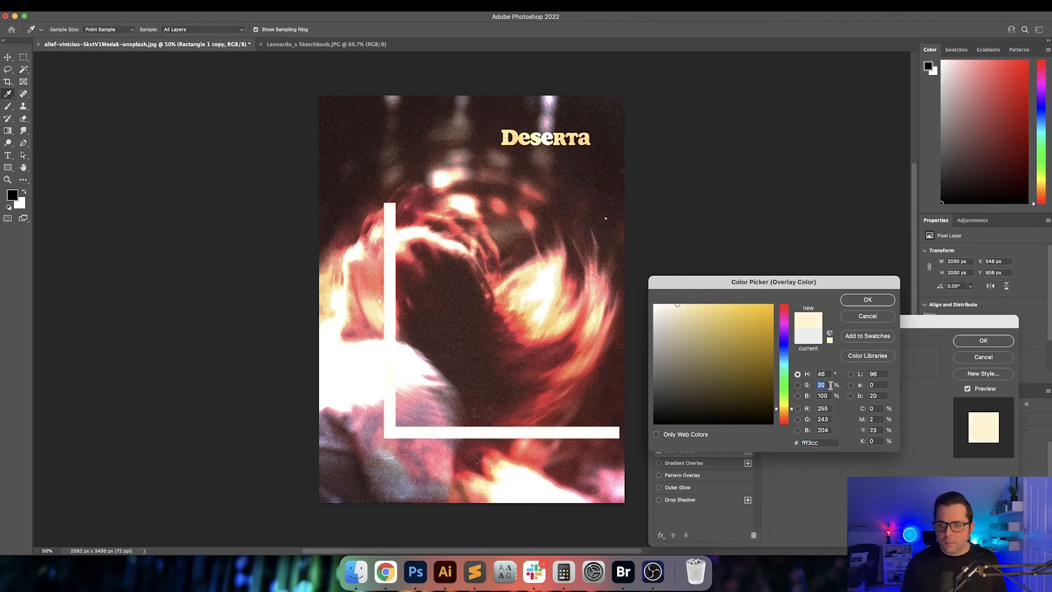
key("Return")
key("Return")
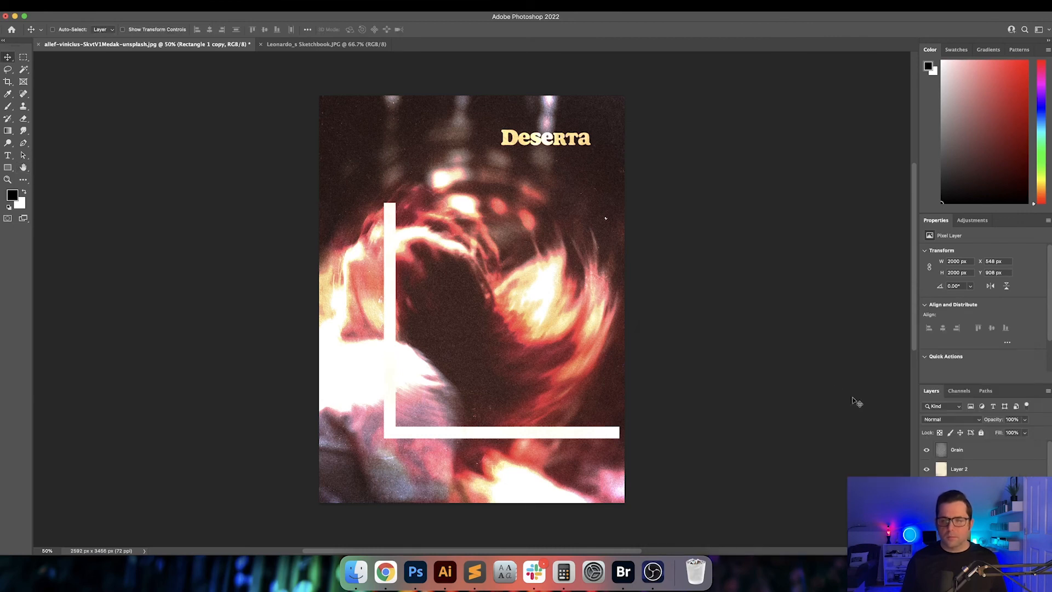
right_click(1009, 489)
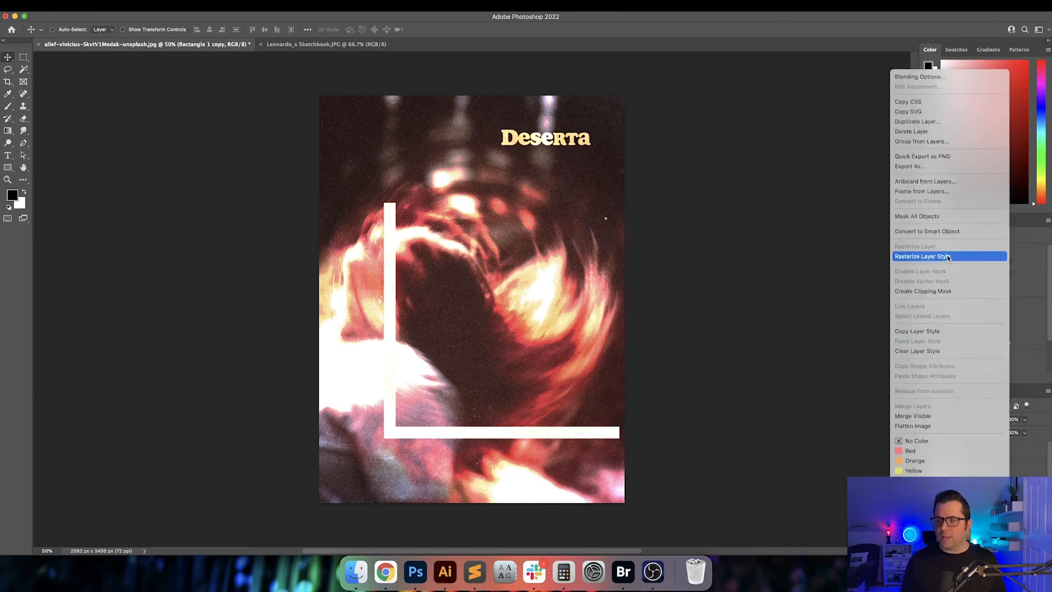
left_click(926, 256)
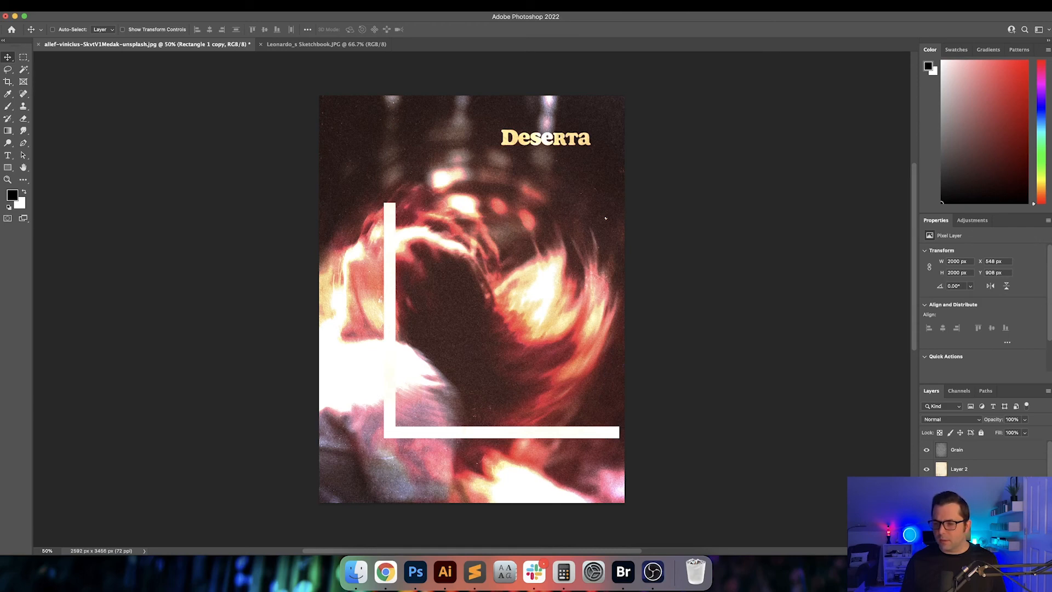
- Set the L-shape's blend mode to Overlay and move it down toward the photo's lower-left corner
left_click(969, 420)
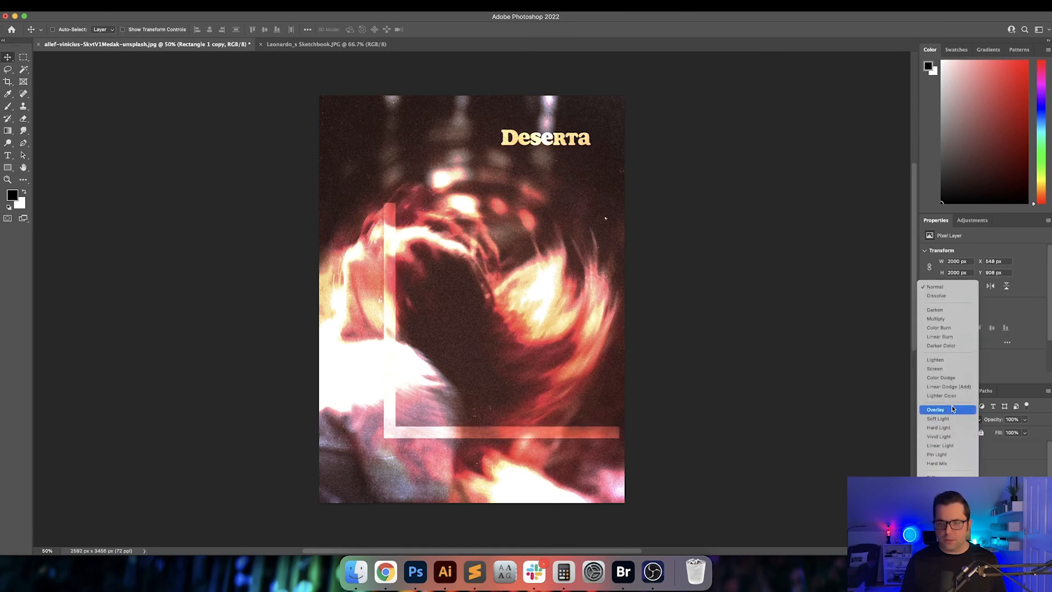
left_click(952, 410)
left_click_drag(460, 391, 397, 404)
- Flip the L-shape horizontally and shift it right so its corner sits near the photo's lower-right corner
key("ctrl+t")
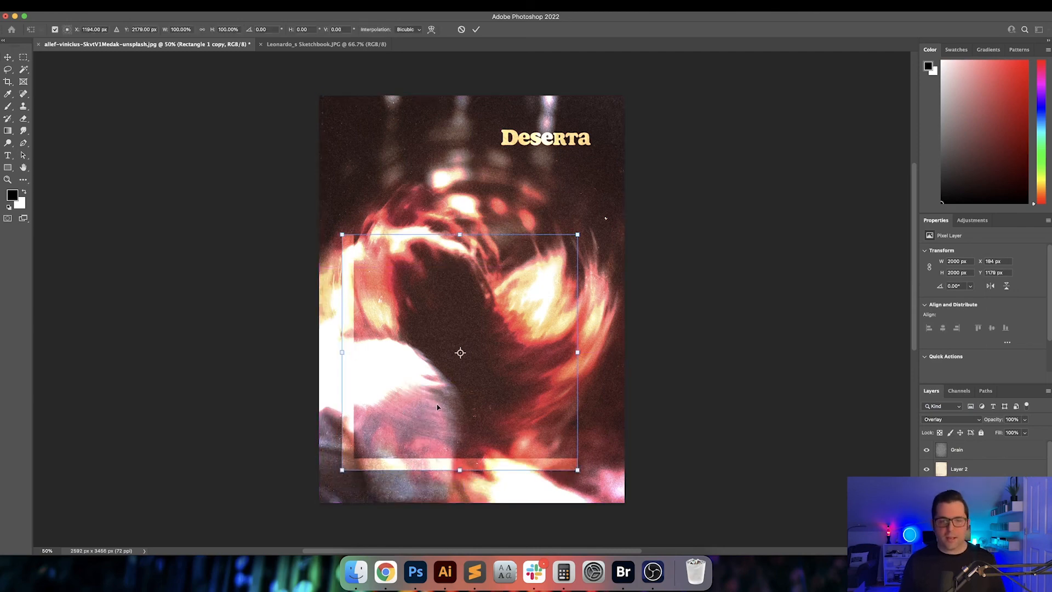
right_click(418, 465)
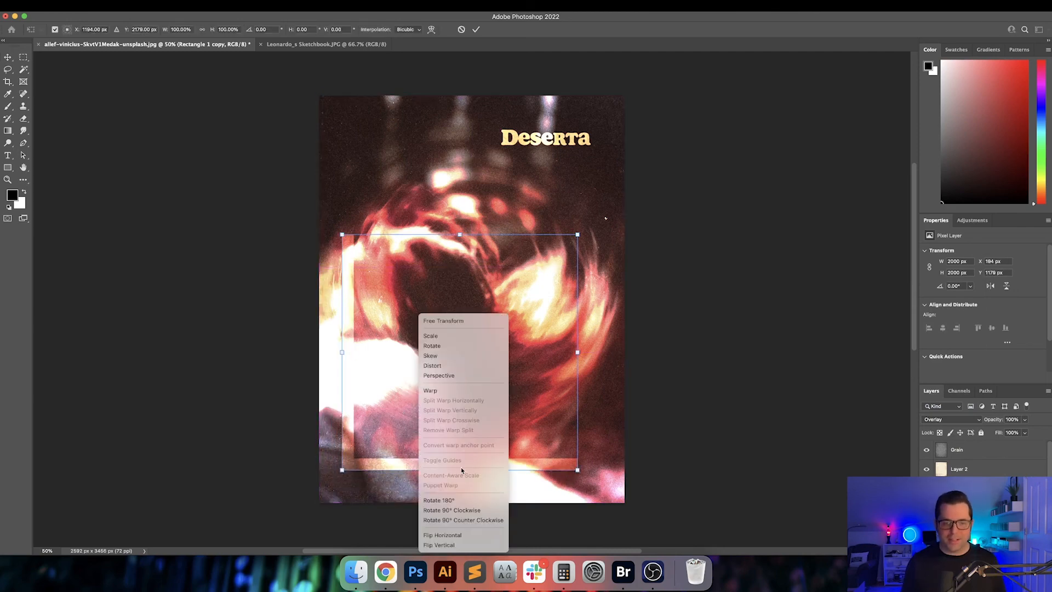
left_click(473, 536)
key("Return")
left_click_drag(512, 404, 559, 422)
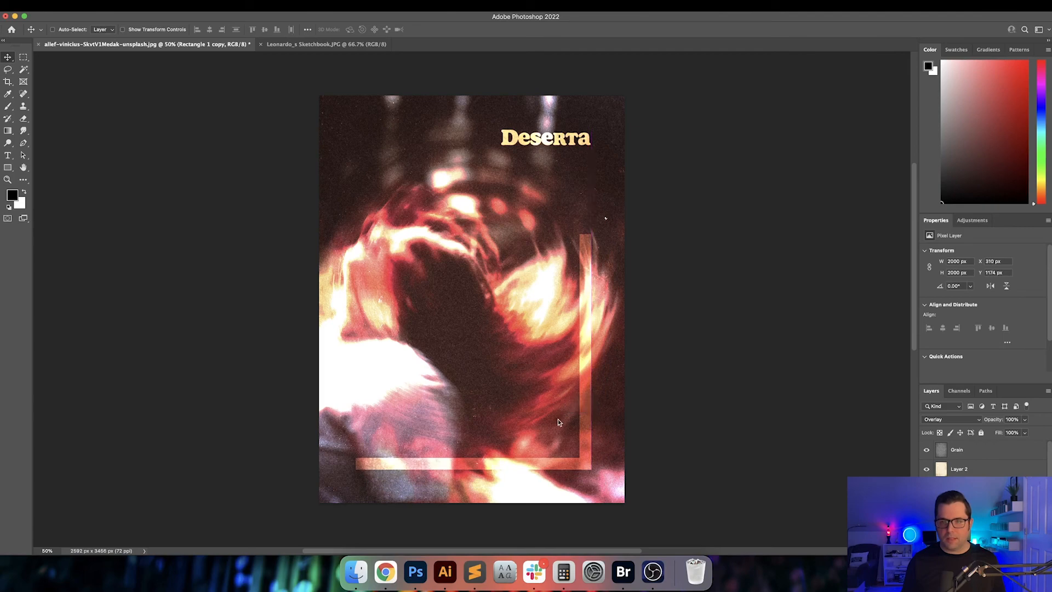
- Add a text line below the Deserta title reading "every moment, everything you need"
key("super+equal")
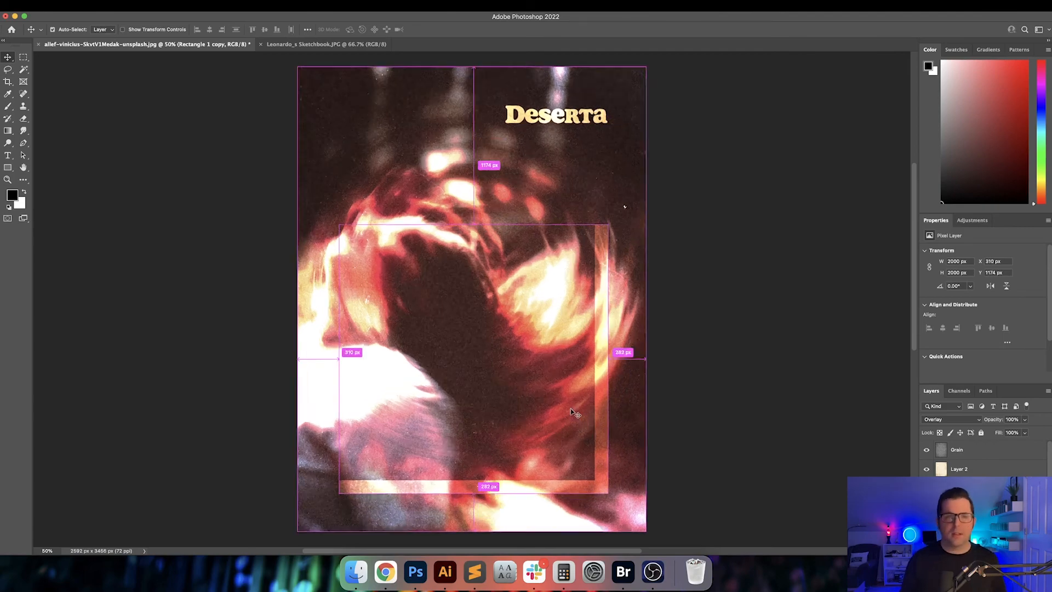
key("super+equal")
left_click_drag(508, 238, 503, 398)
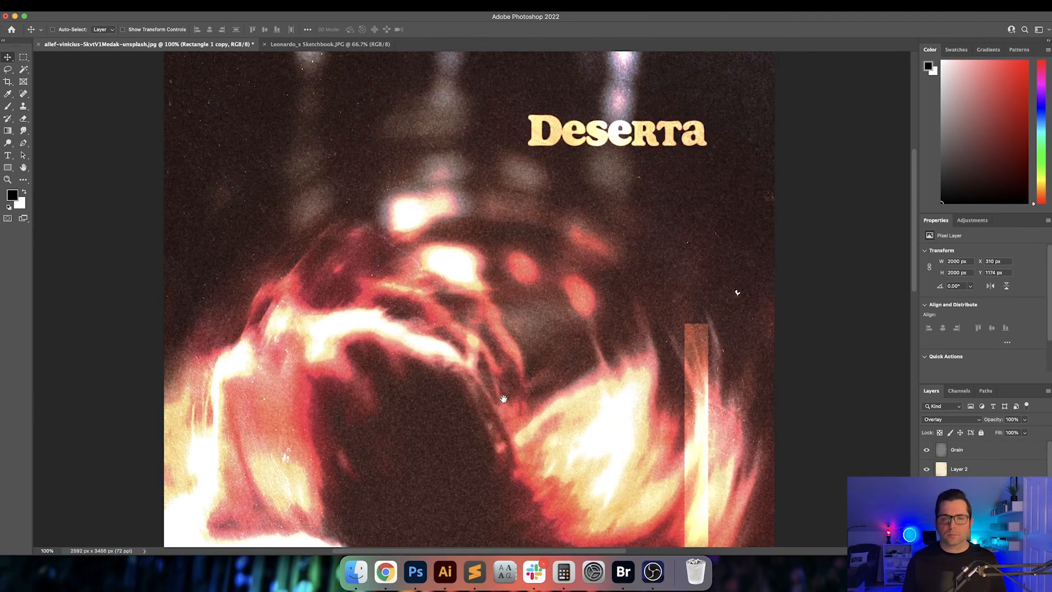
key("t")
left_click(345, 202)
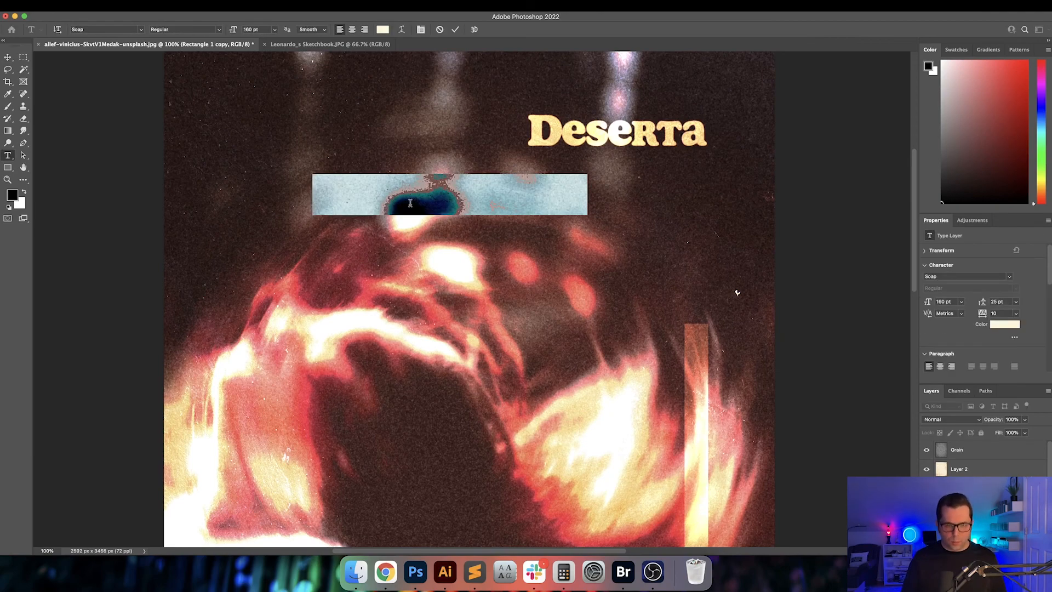
type("everyt")
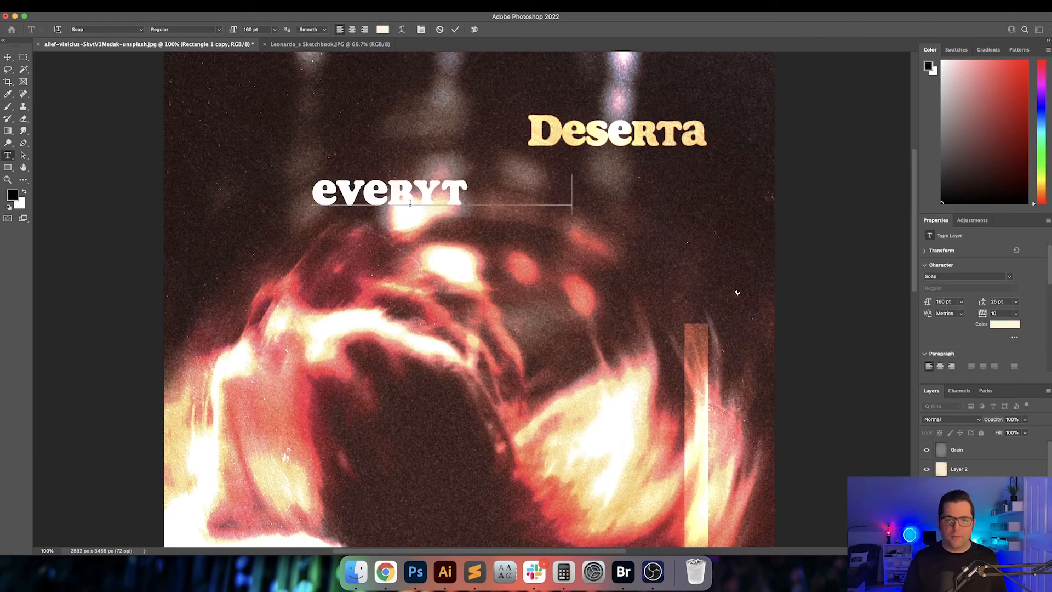
type("hing y")
key("BackSpace")
key("BackSpace")
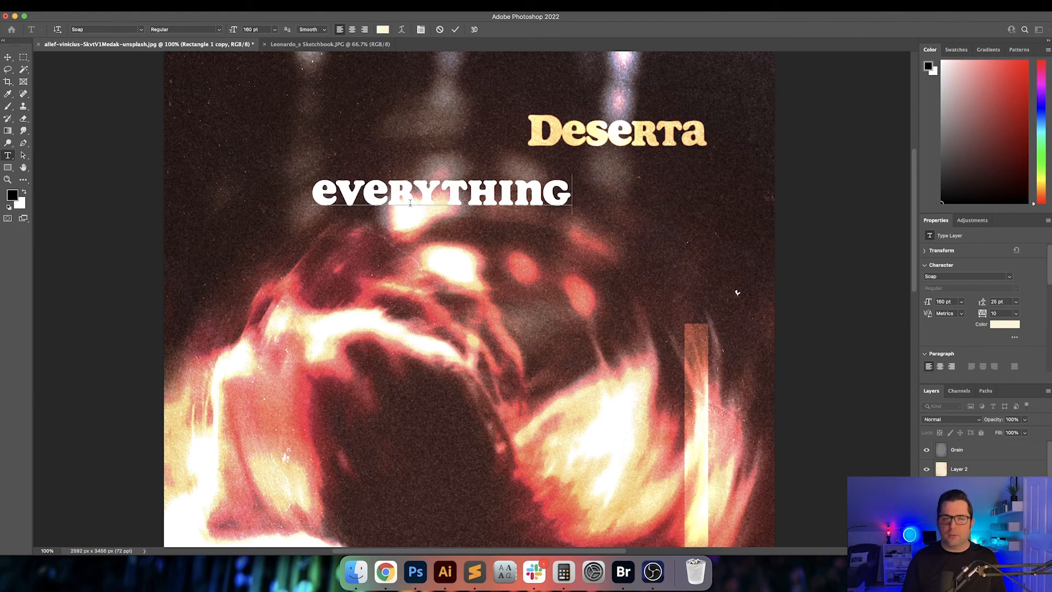
key("Left")
key("Left")
key("Left")
key("Left")
key("Left")
key("shift+End")
key("BackSpace")
type("momn")
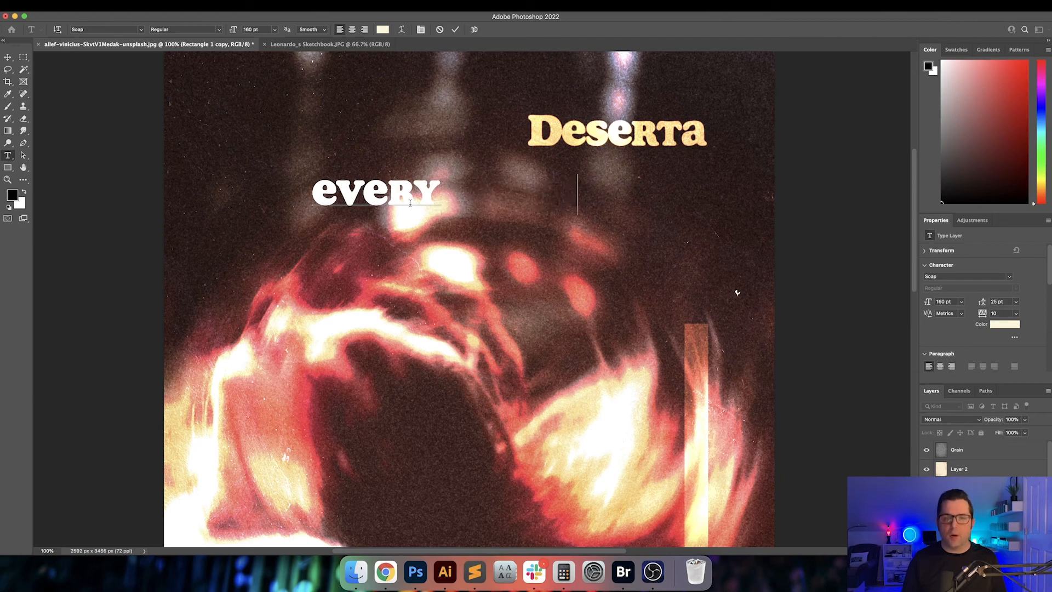
key("Left")
key("Delete")
type("ent,")
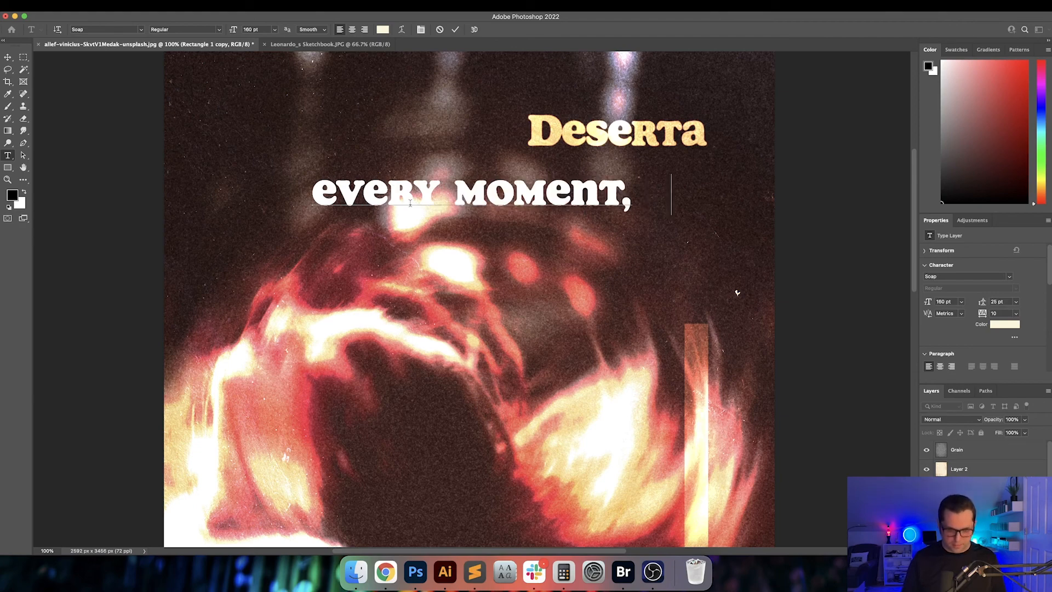
type(" every")
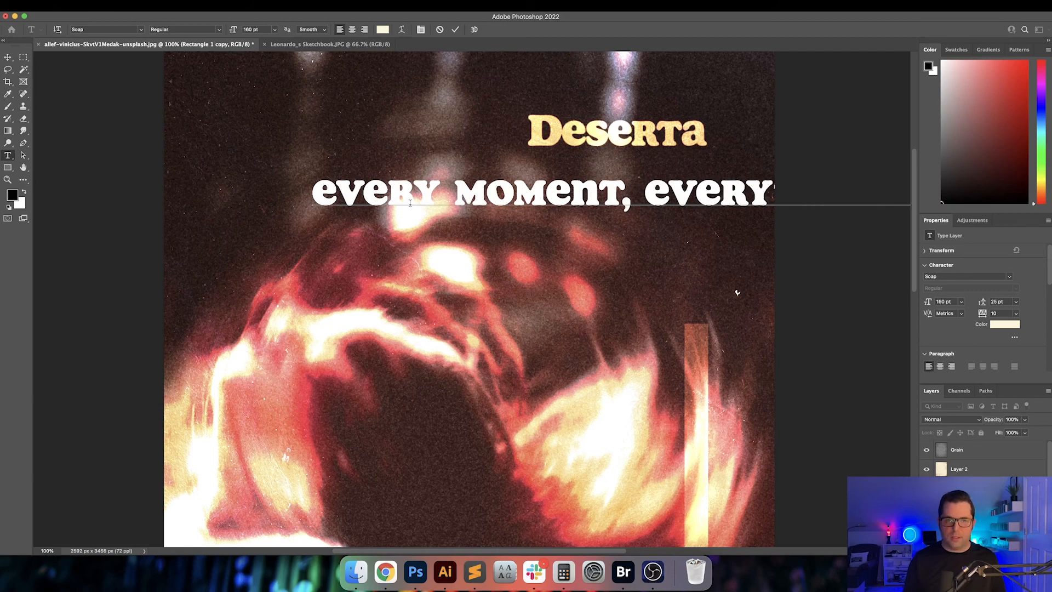
- Set the album title line's font size to 40 pt and place it just under Deserta, aligned to its right end
key("super+a")
left_click(254, 30)
left_click(263, 30)
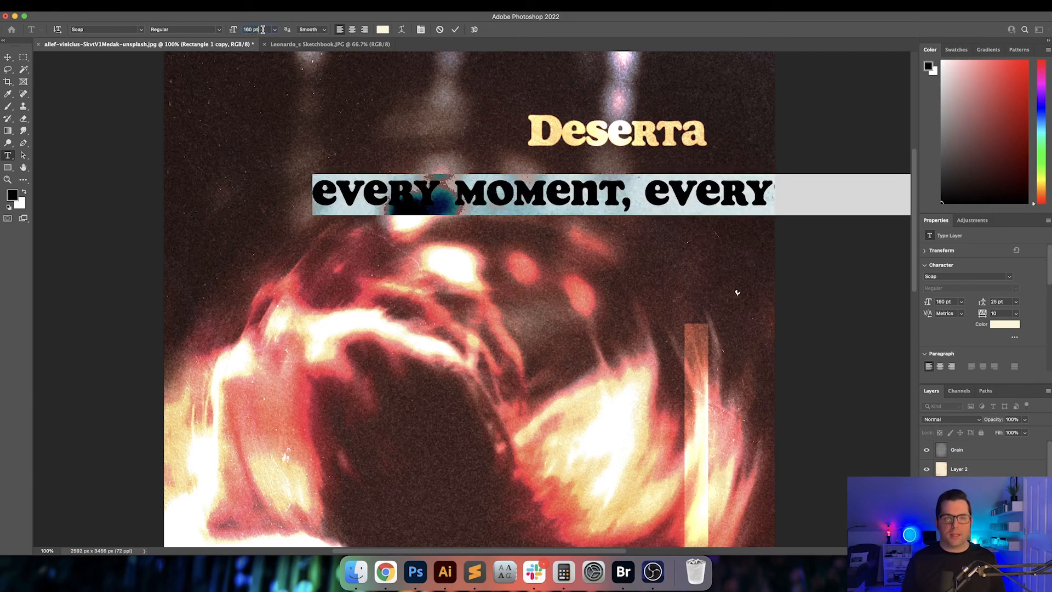
type("/4")
key("Return")
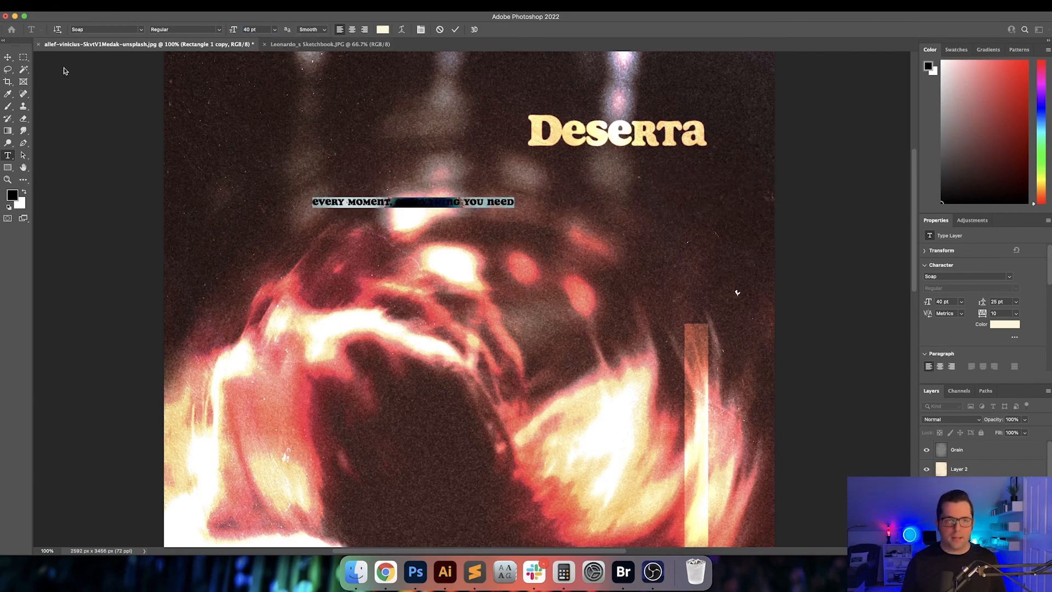
left_click(8, 57)
left_click_drag(416, 228, 619, 189)
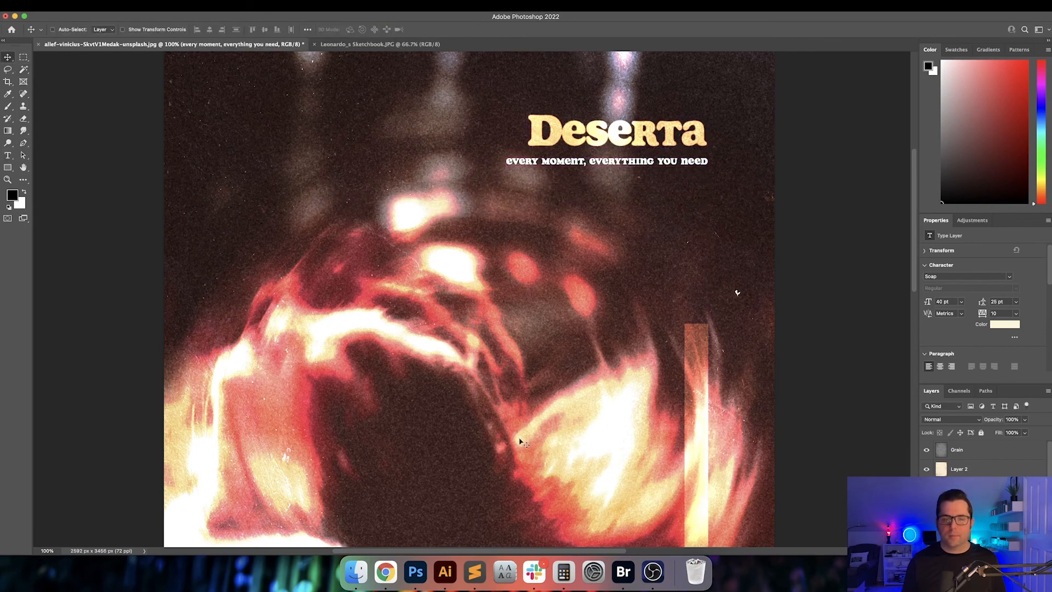
- Switch to Chrome, check the text placement on Deserta's Every Moment, Everything You Need cover, and return to Photoshop
left_click(386, 571)
scroll(203, 117, "up", 2)
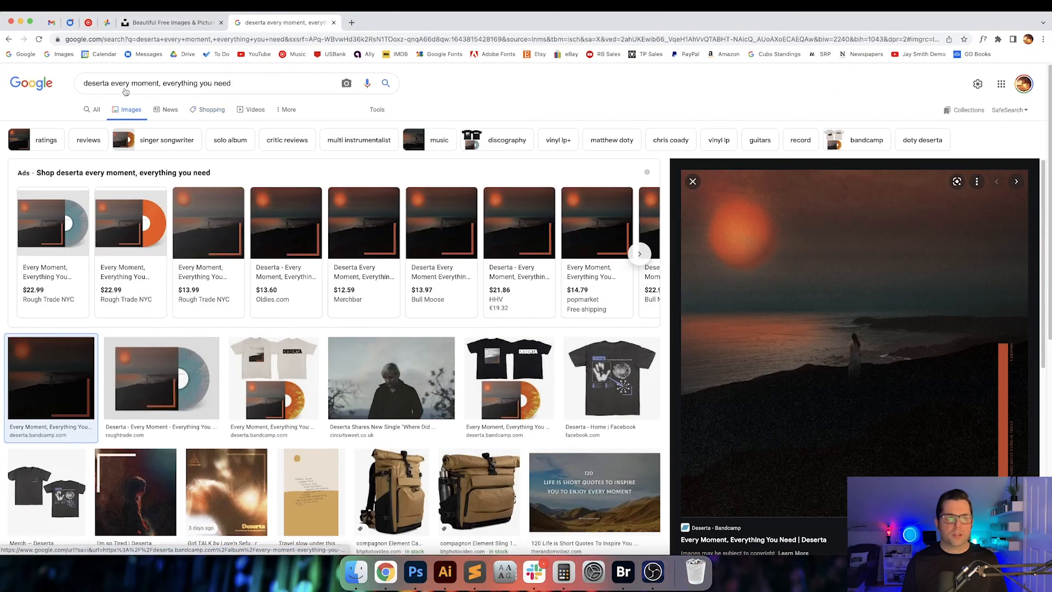
left_click(424, 580)
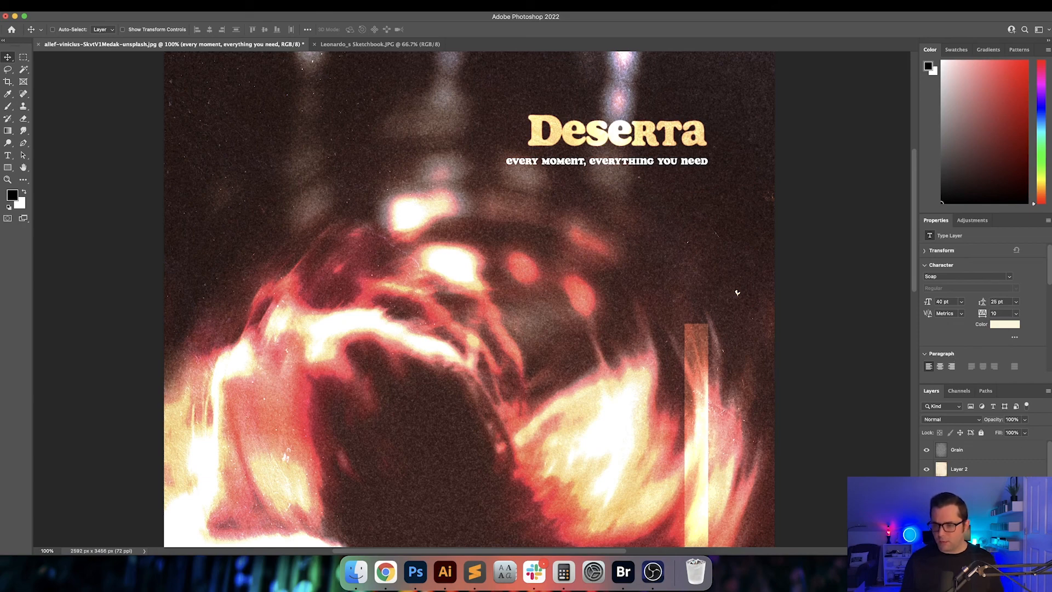
- Rasterize the "every moment, everything you need" text line and soften it with a 1.0 pixel Gaussian Blur
right_click(1034, 490)
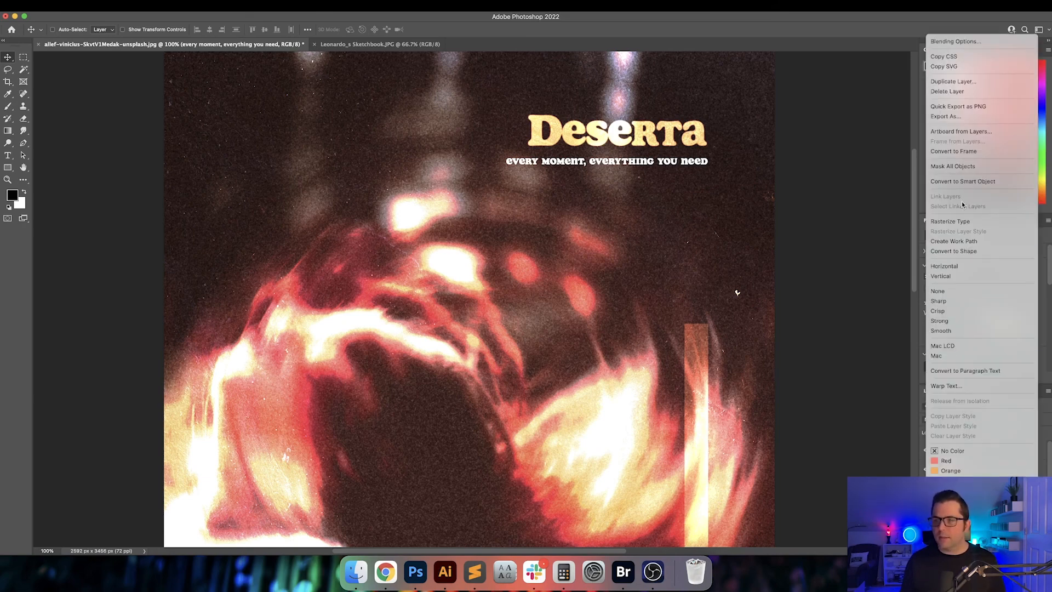
left_click(963, 221)
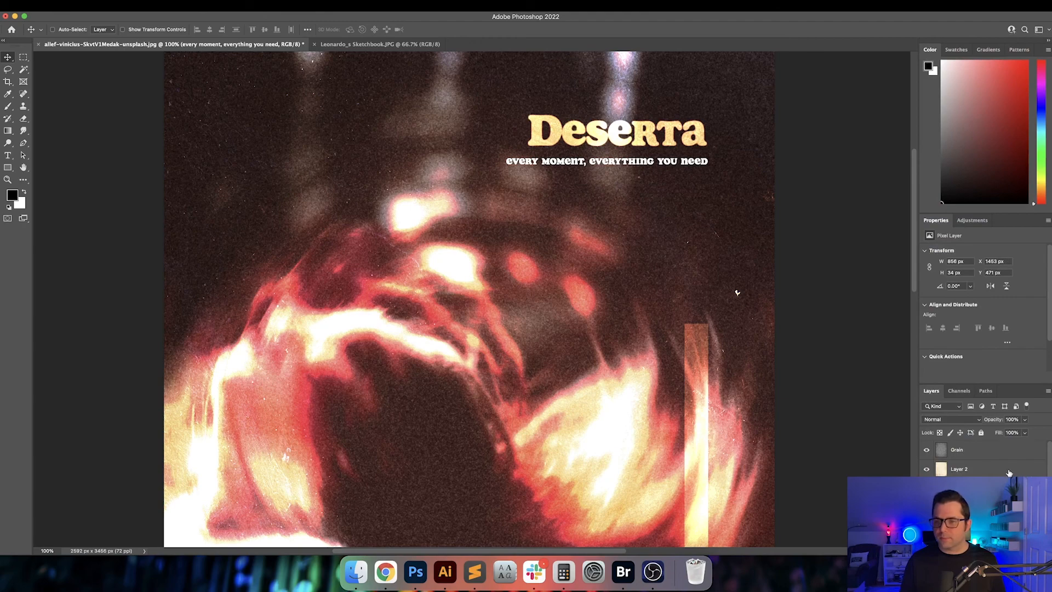
left_click(216, 5)
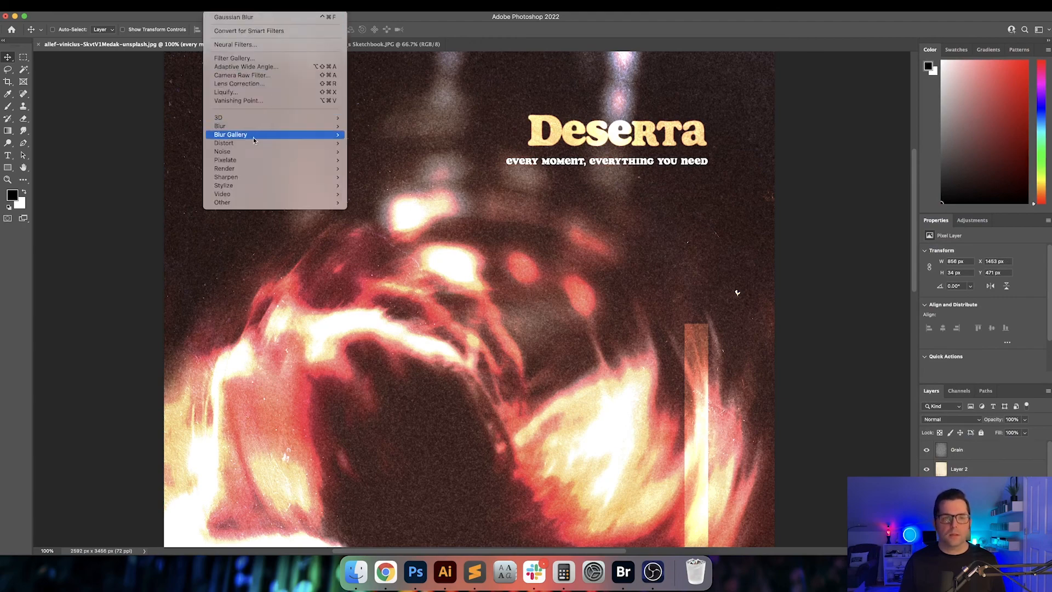
mouse_move(307, 126)
left_click(394, 162)
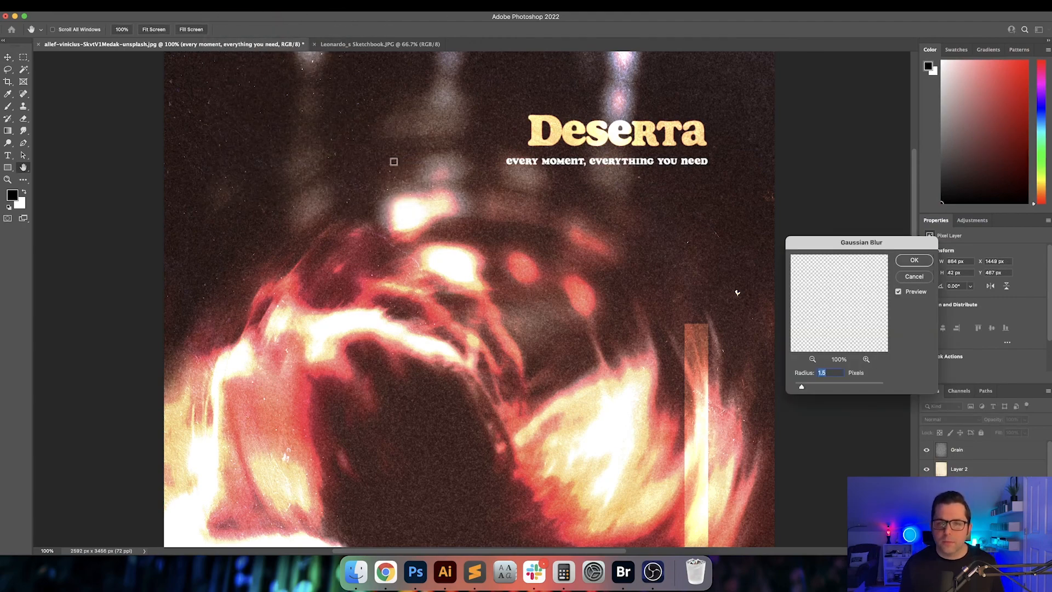
key("Down")
key("Down")
key("Down")
key("Down")
key("Down")
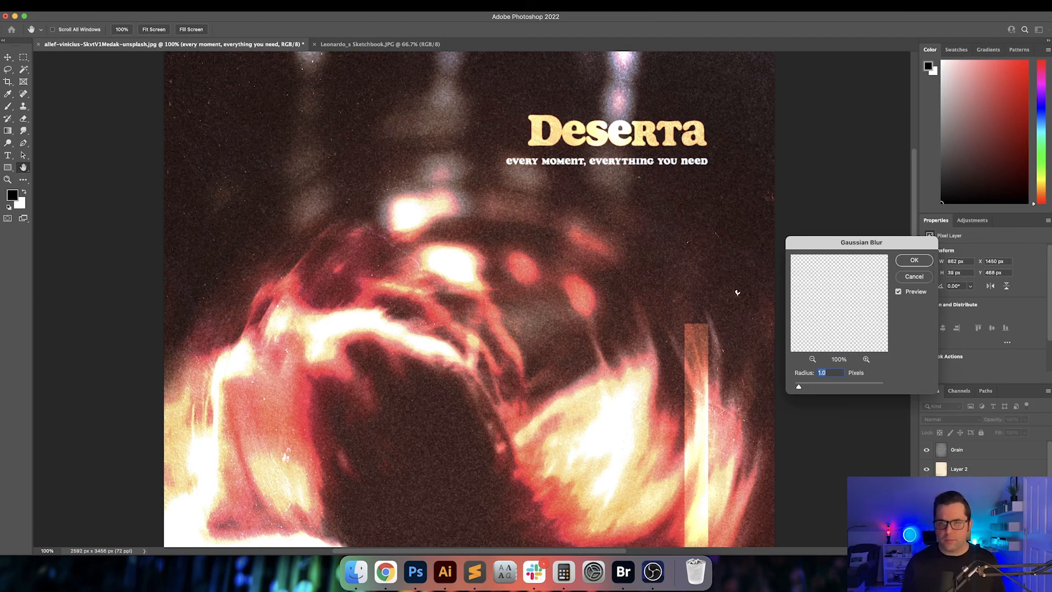
key("Return")
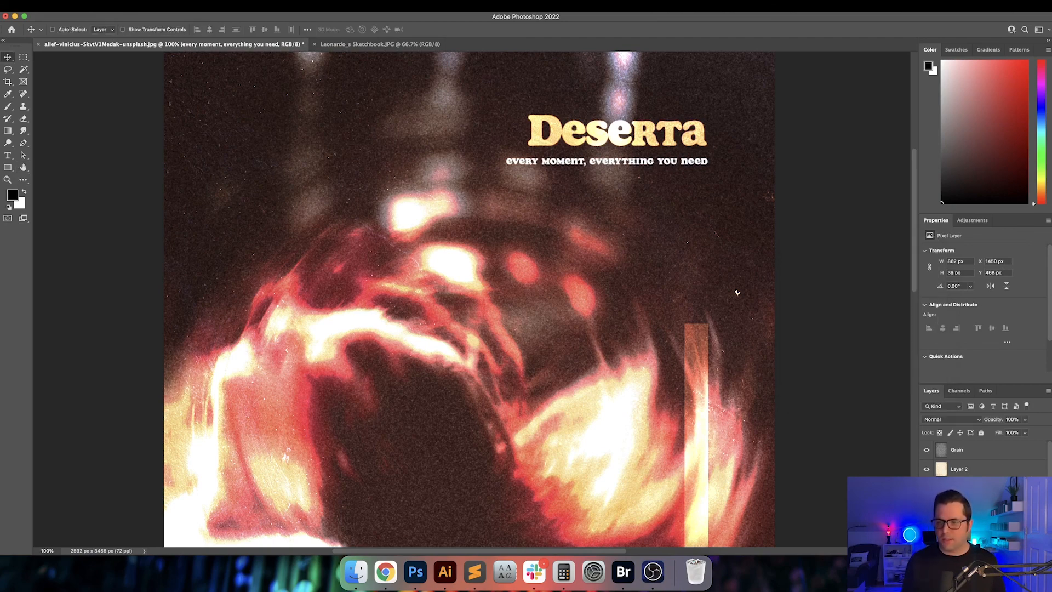
- Set the blurred album title line's blend mode to Overlay and stack duplicates of it in a group
left_click(956, 419)
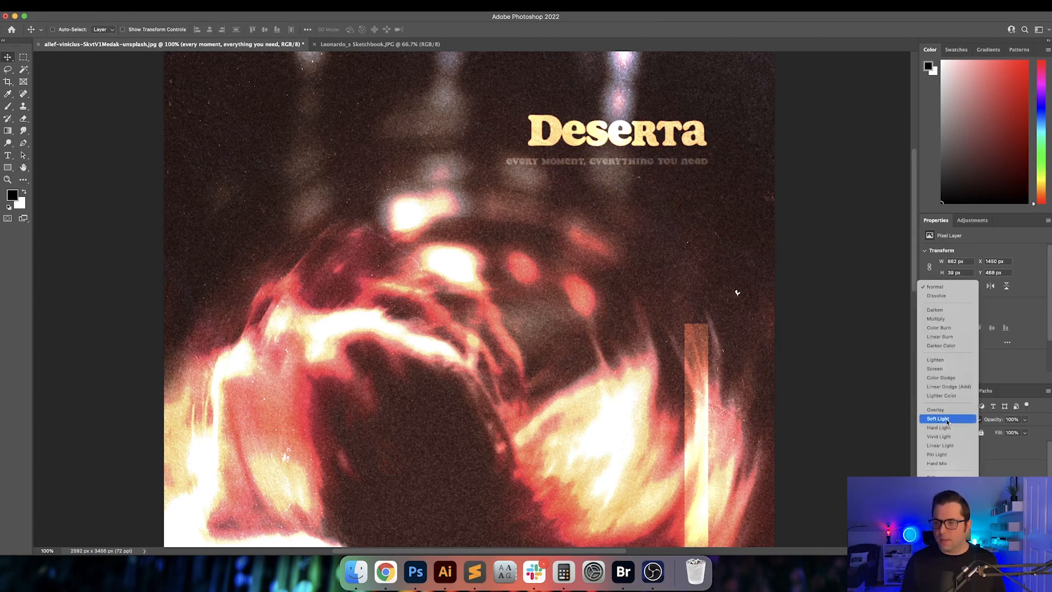
left_click(947, 411)
key("super+j")
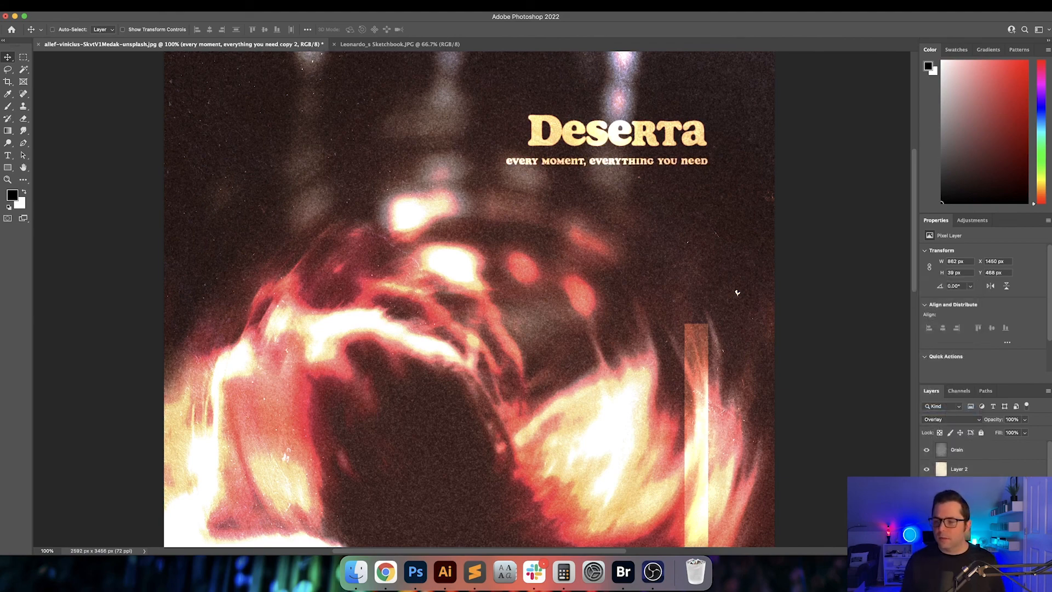
key("super+g")
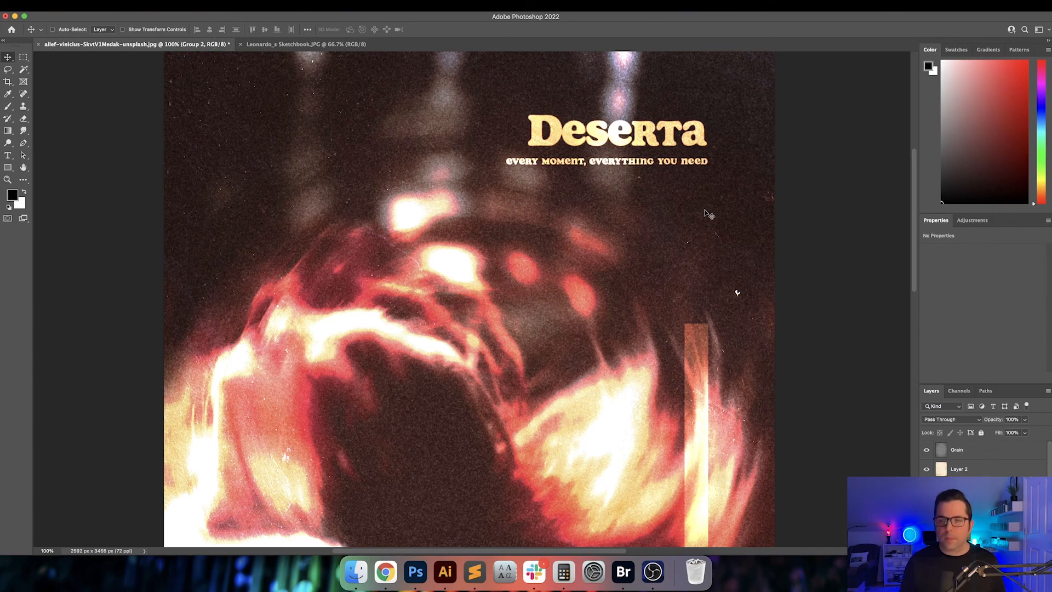
- Move the grouped album title line up slightly so it sits closer beneath the Deserta title
key("super+equal")
key("super+equal")
scroll(709, 212, "up", 10)
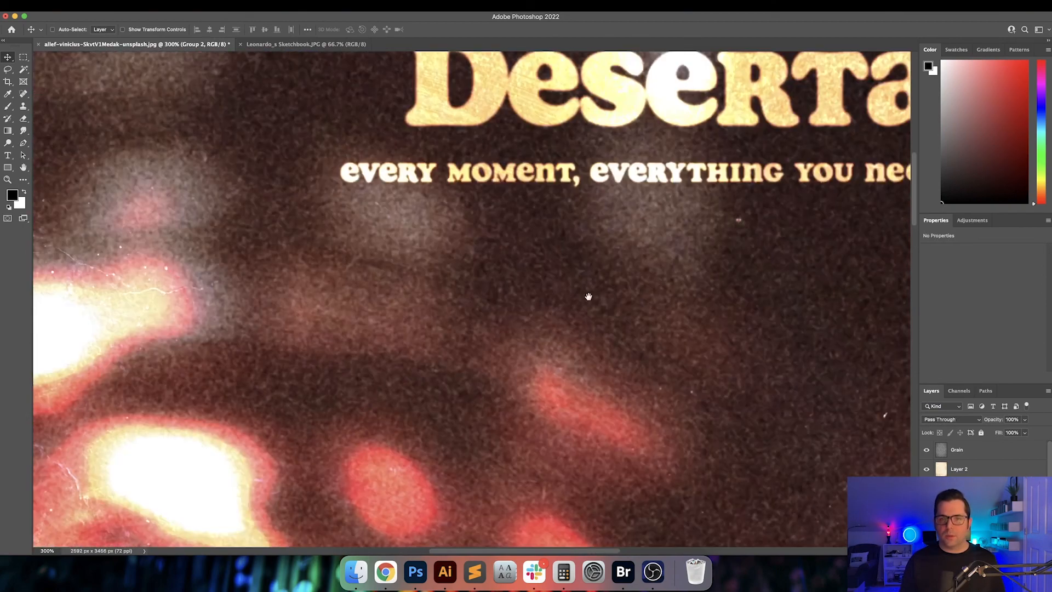
left_click_drag(653, 363, 659, 330)
left_click_drag(658, 337, 658, 351)
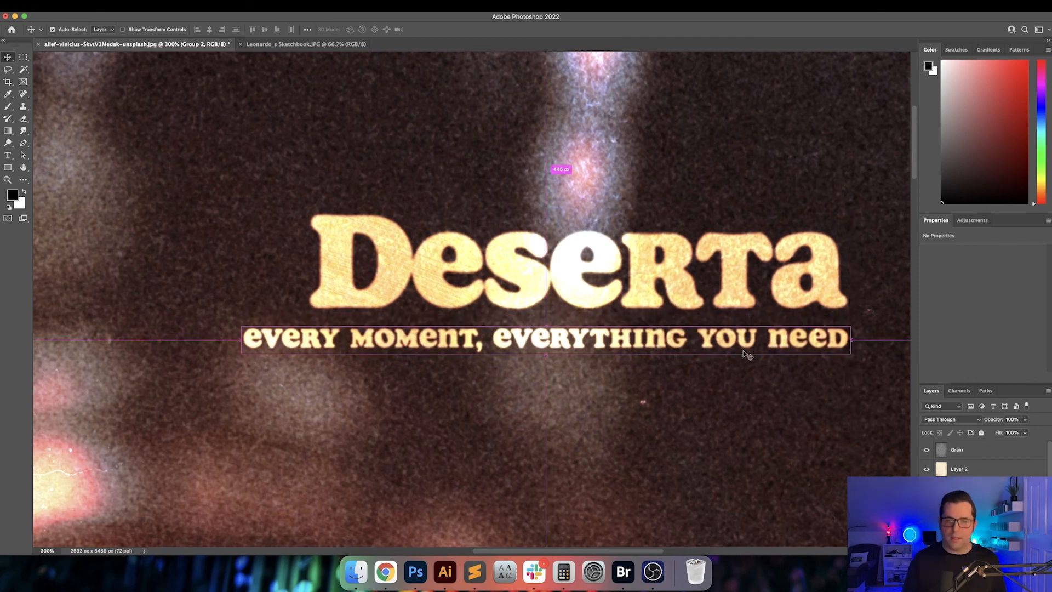
- Examine the whole cover in full-screen view, checking the titles and the L-shaped bar against the photo
key("super+0")
key("super+plus")
key("super+plus")
key("super+plus")
scroll(747, 355, "down", 2)
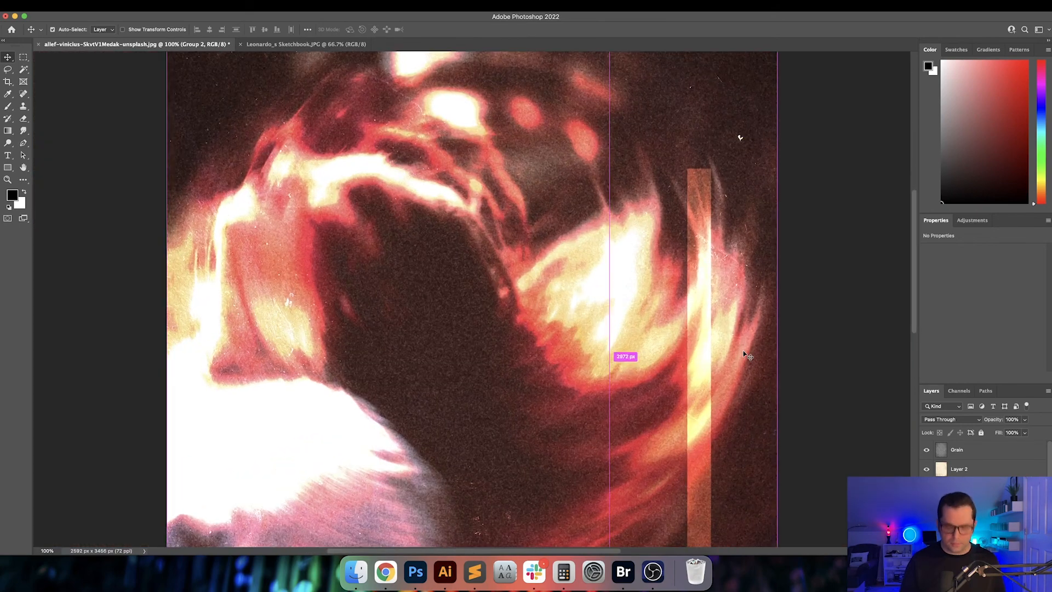
key("f")
key("f")
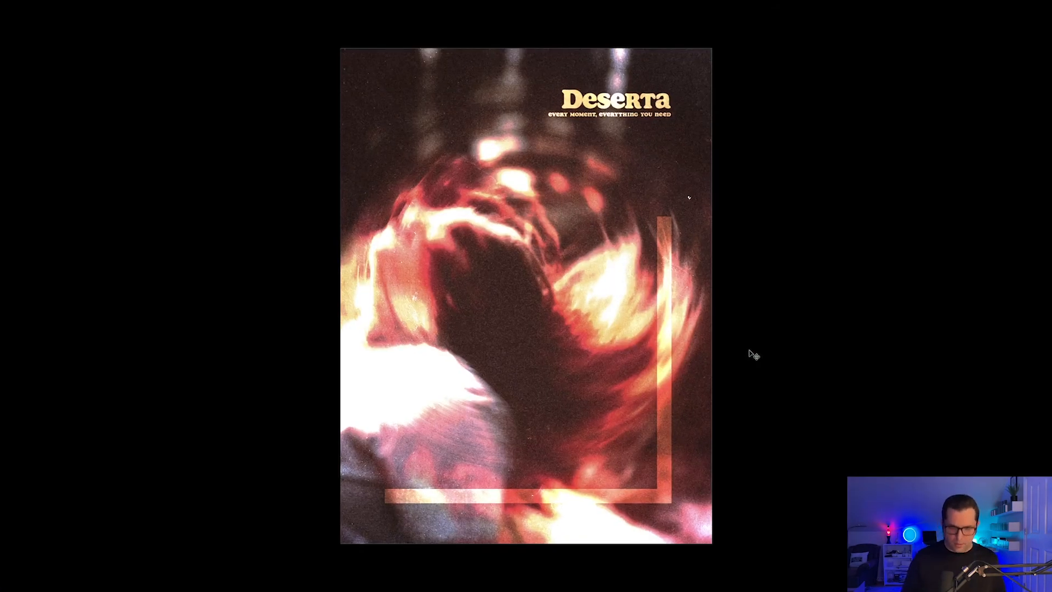
key("super+0")
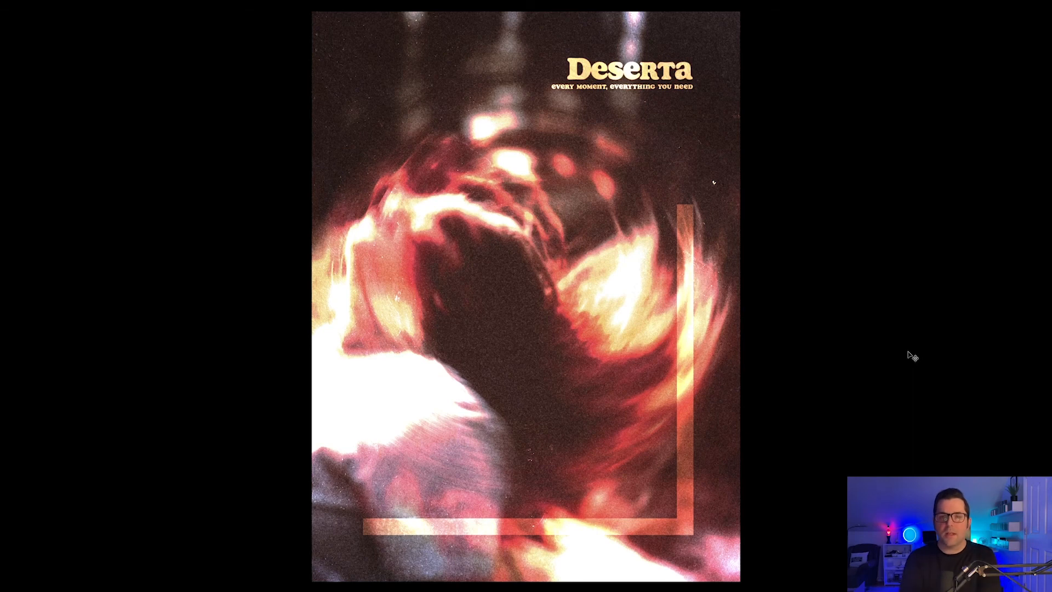